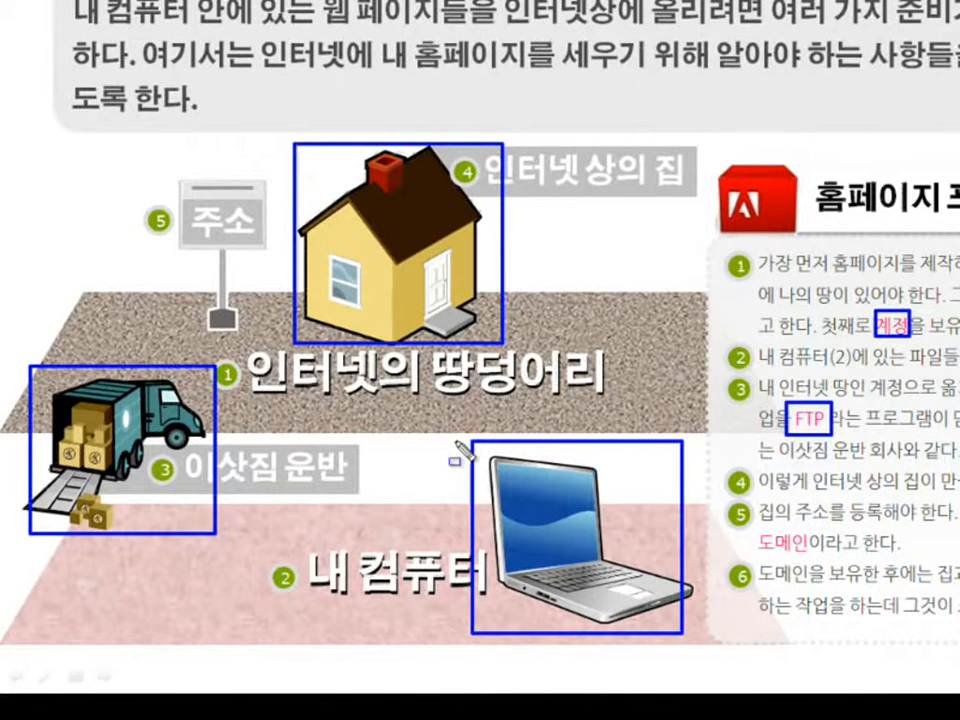
pyautogui.press('Escape')
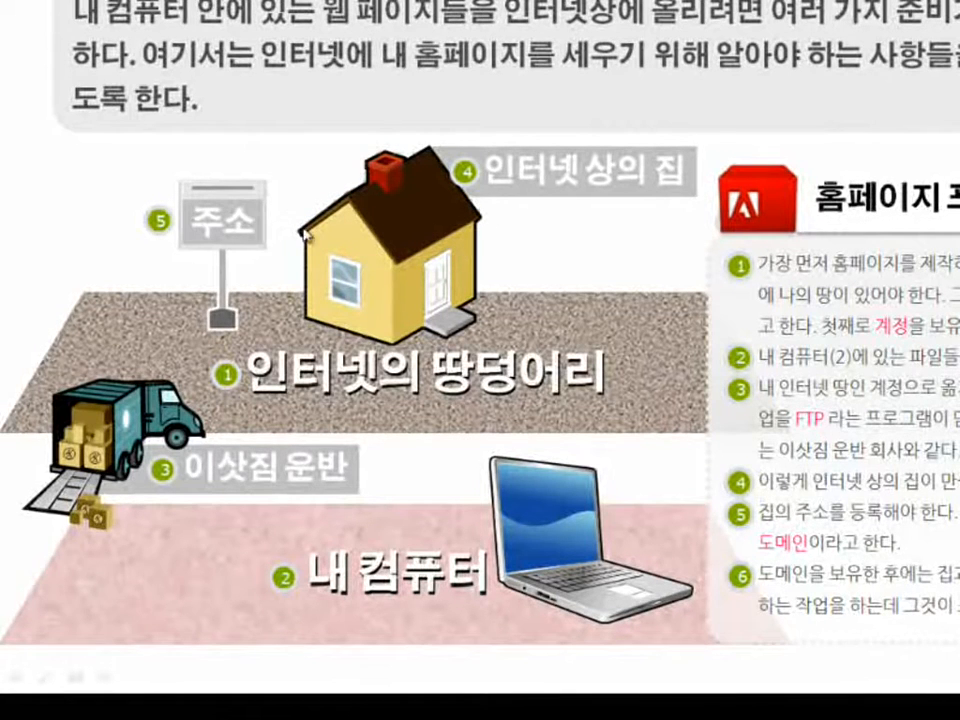
pyautogui.hotkey('ctrl', 'shift', 'd')
pyautogui.moveTo(173, 173)
pyautogui.mouseDown()
pyautogui.moveTo(300, 401)
pyautogui.moveTo(281, 268)
pyautogui.moveTo(283, 334)
pyautogui.mouseUp()
pyautogui.moveTo(748, 526)
pyautogui.mouseDown()
pyautogui.moveTo(756, 540)
pyautogui.moveTo(815, 560)
pyautogui.mouseUp()
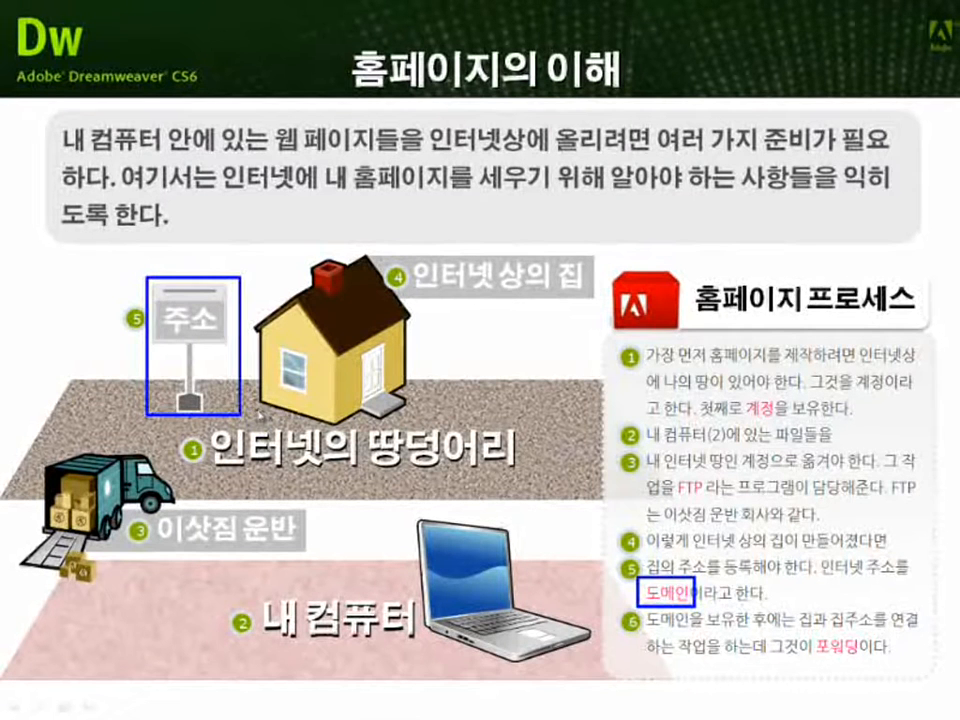
pyautogui.press('e')
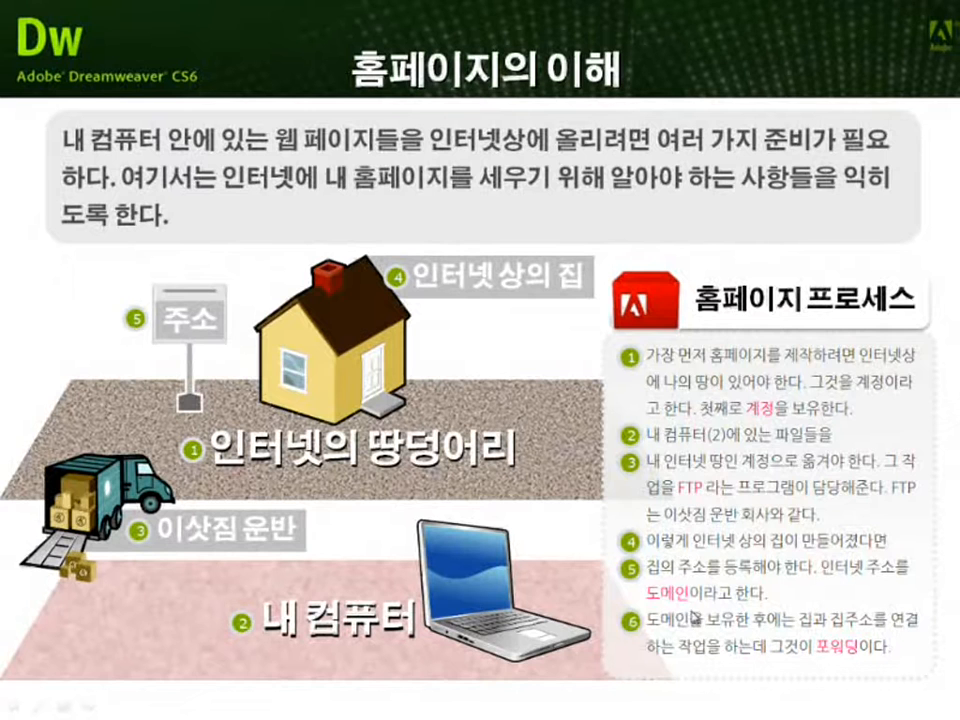
pyautogui.moveTo(642, 581); pyautogui.dragTo(695, 607)
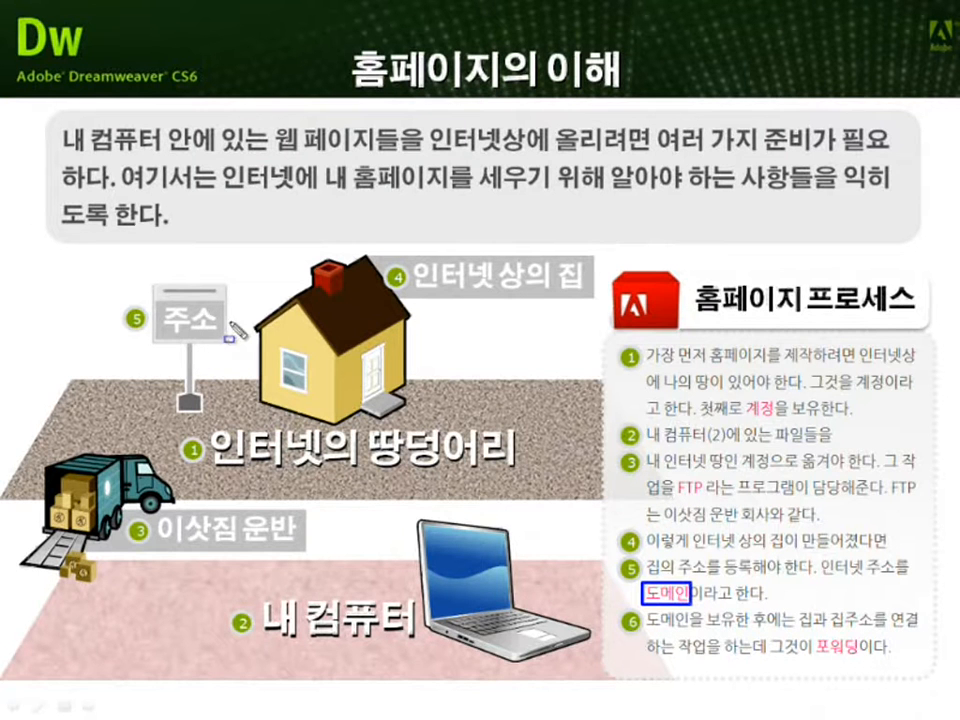
pyautogui.moveTo(228, 321); pyautogui.dragTo(258, 321)
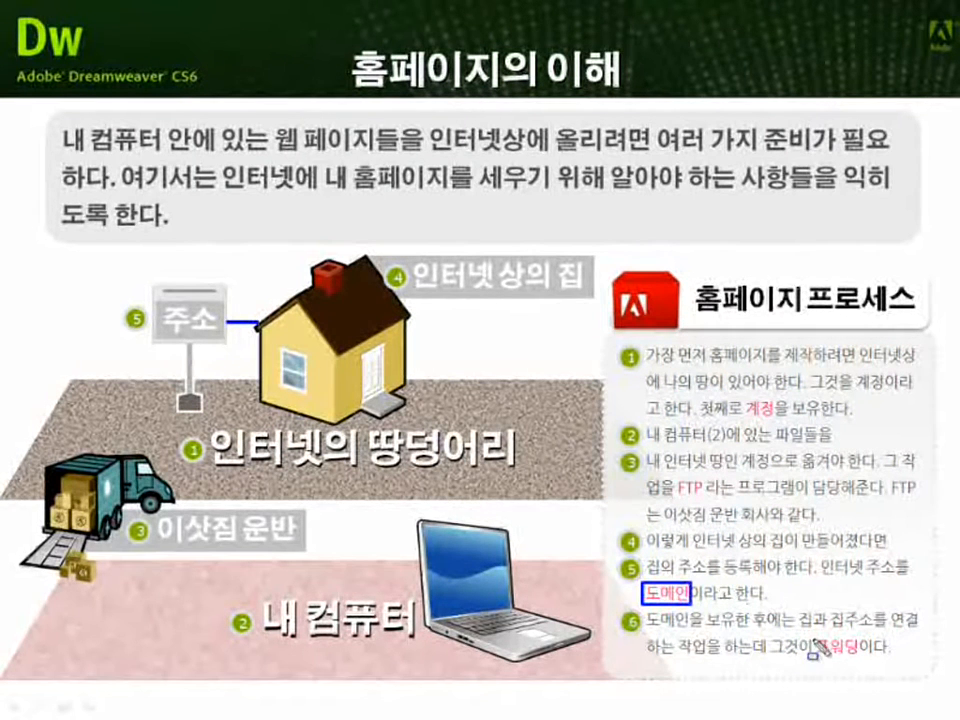
pyautogui.moveTo(814, 637); pyautogui.dragTo(860, 660)
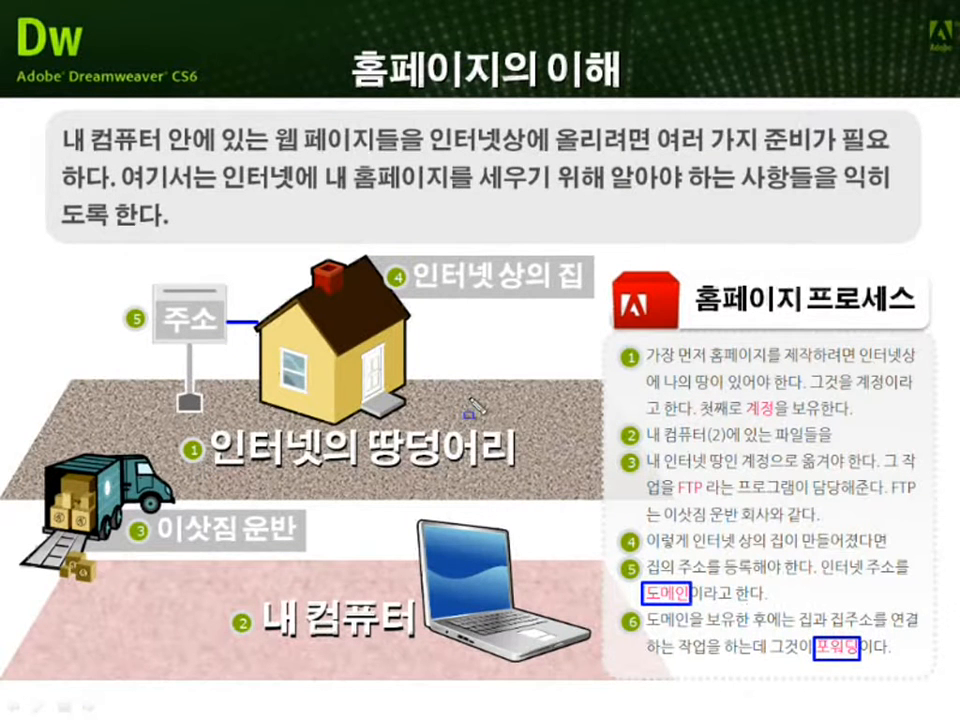
pyautogui.press('e')
pyautogui.click(472, 404)
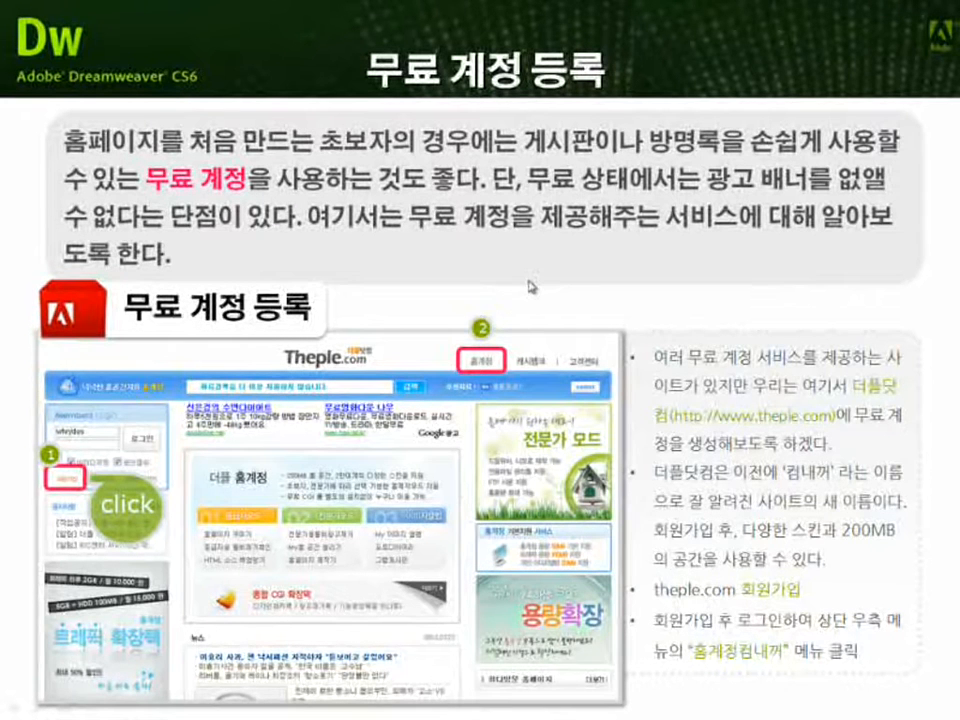
pyautogui.moveTo(146, 168)
pyautogui.mouseDown()
pyautogui.moveTo(200, 165)
pyautogui.moveTo(255, 200)
pyautogui.mouseUp()
pyautogui.moveTo(275, 336); pyautogui.dragTo(393, 376)
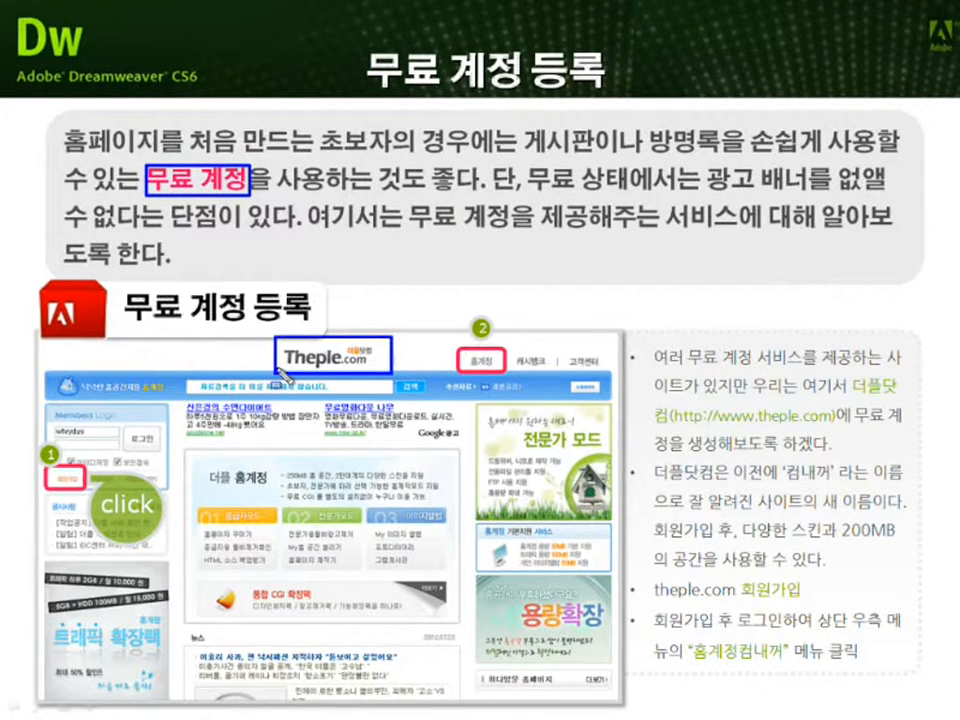
pyautogui.moveTo(264, 368); pyautogui.dragTo(402, 370)
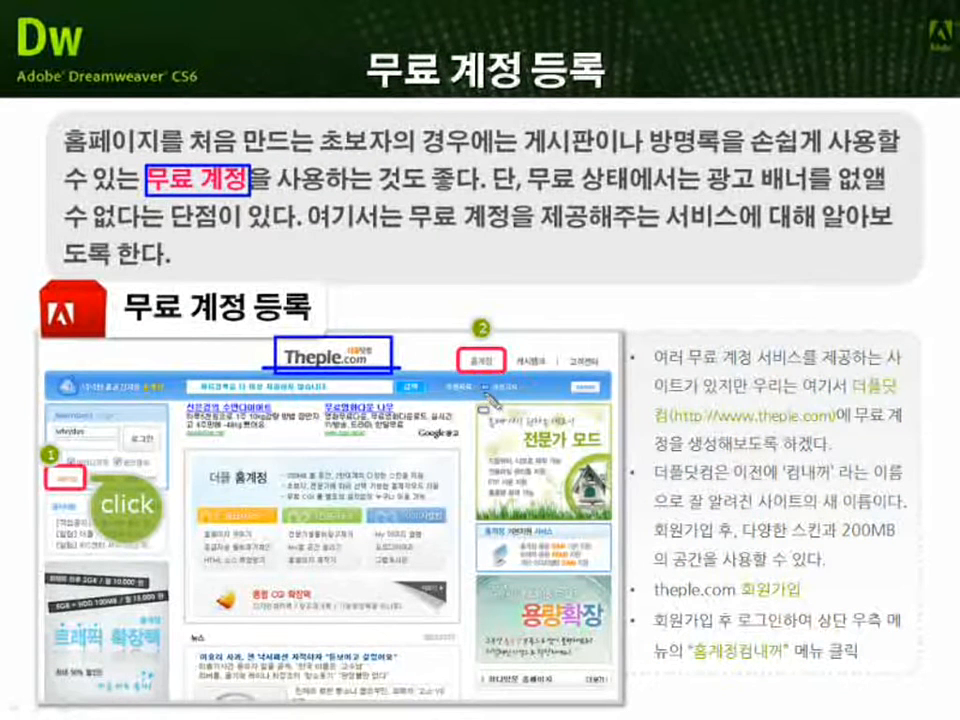
pyautogui.press('e')
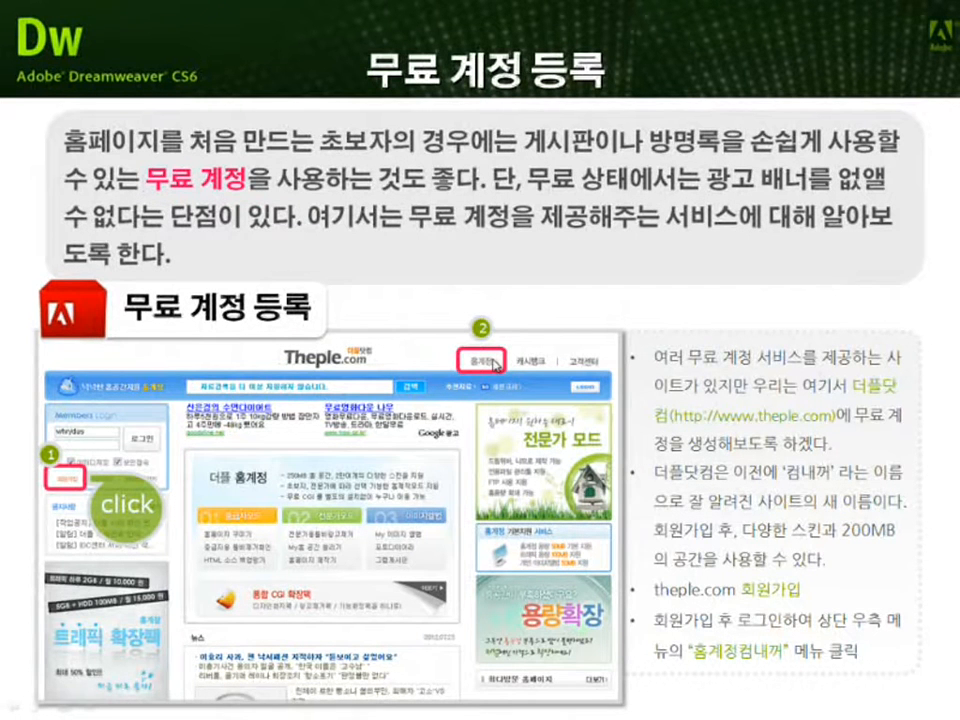
pyautogui.moveTo(475, 403)
pyautogui.mouseDown()
pyautogui.moveTo(553, 459)
pyautogui.moveTo(608, 461)
pyautogui.mouseUp()
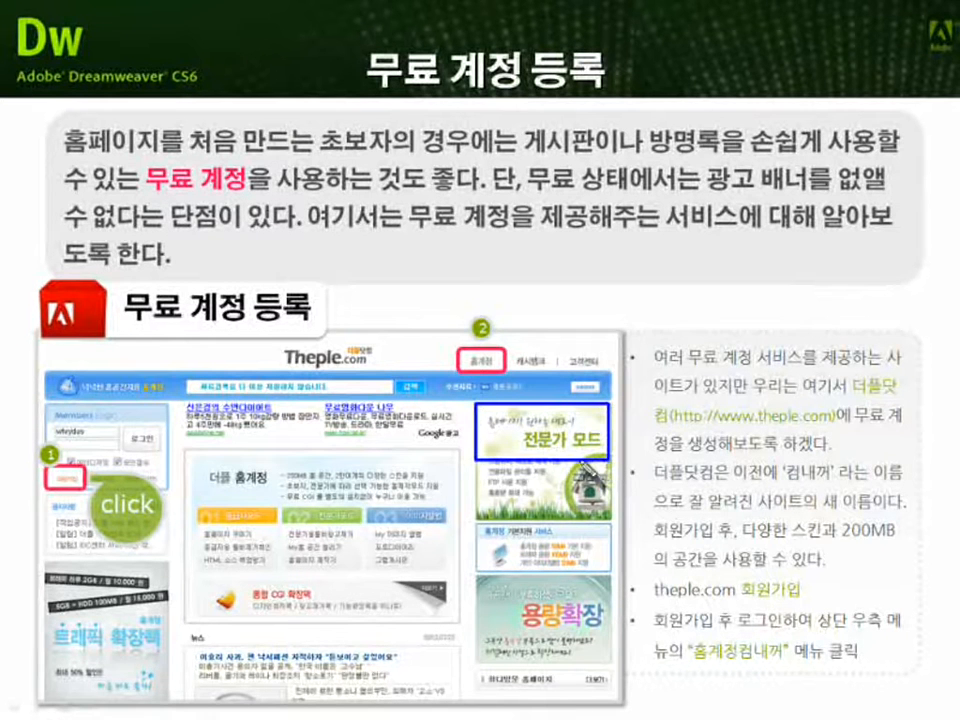
pyautogui.hotkey('ctrl', 'z')
pyautogui.moveTo(483, 449); pyautogui.dragTo(515, 468)
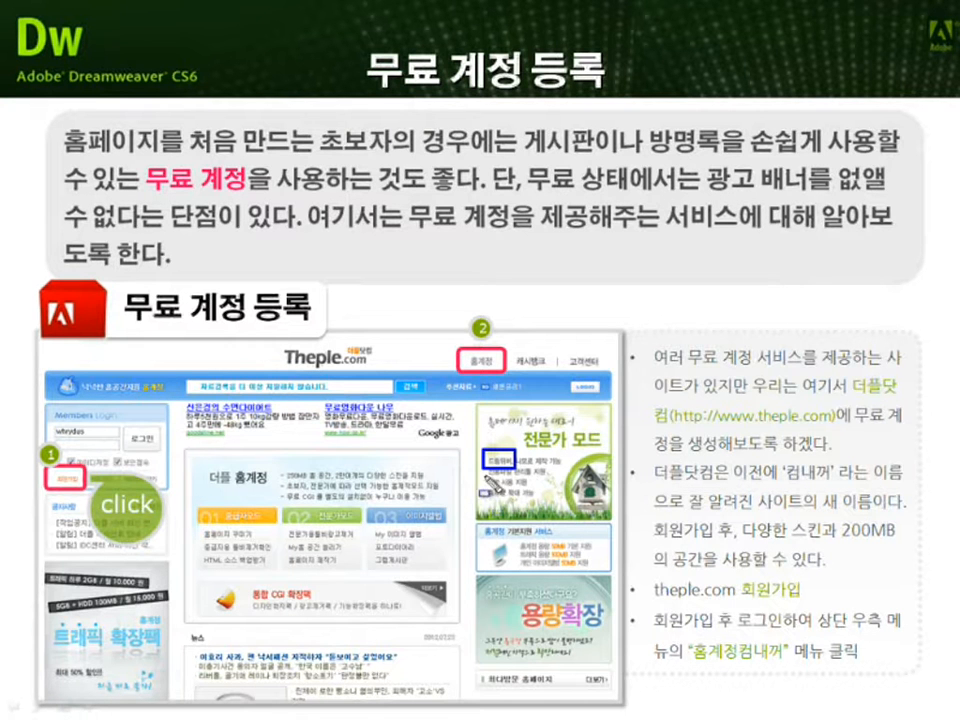
pyautogui.moveTo(486, 476); pyautogui.dragTo(503, 489)
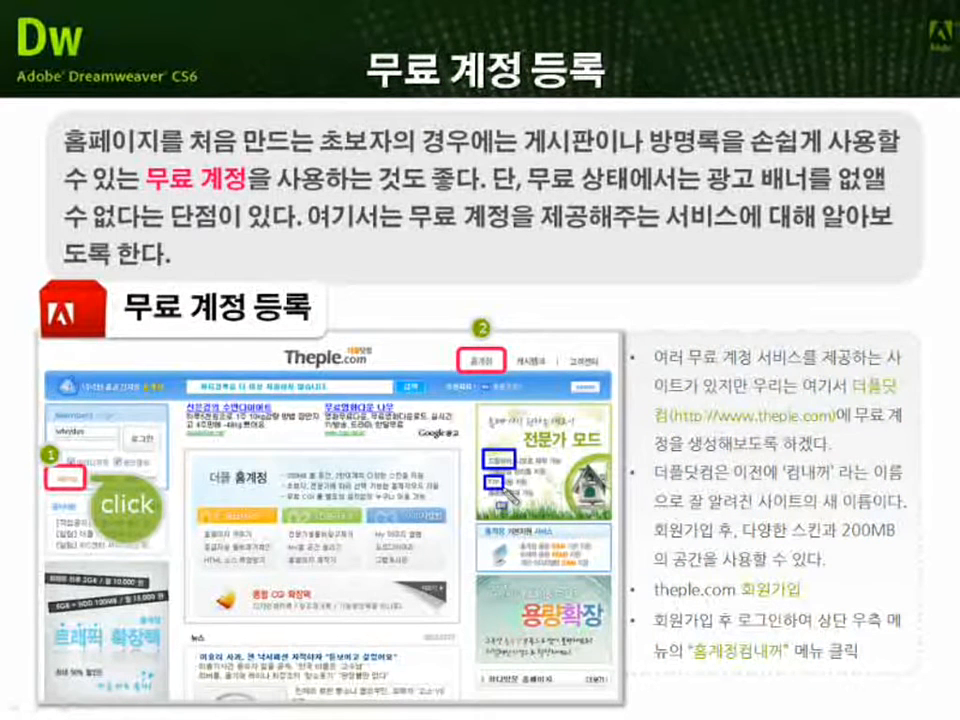
pyautogui.press('Escape')
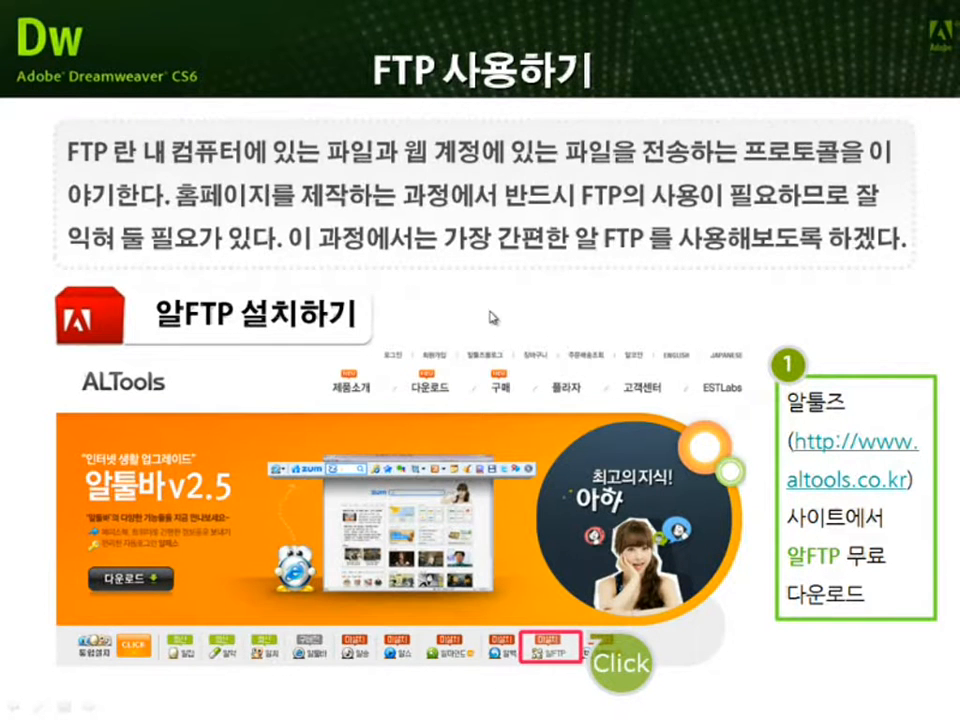
pyautogui.hotkey('ctrl', 'shift', 'd')
pyautogui.moveTo(81, 367)
pyautogui.mouseDown()
pyautogui.moveTo(111, 390)
pyautogui.moveTo(175, 393)
pyautogui.mouseUp()
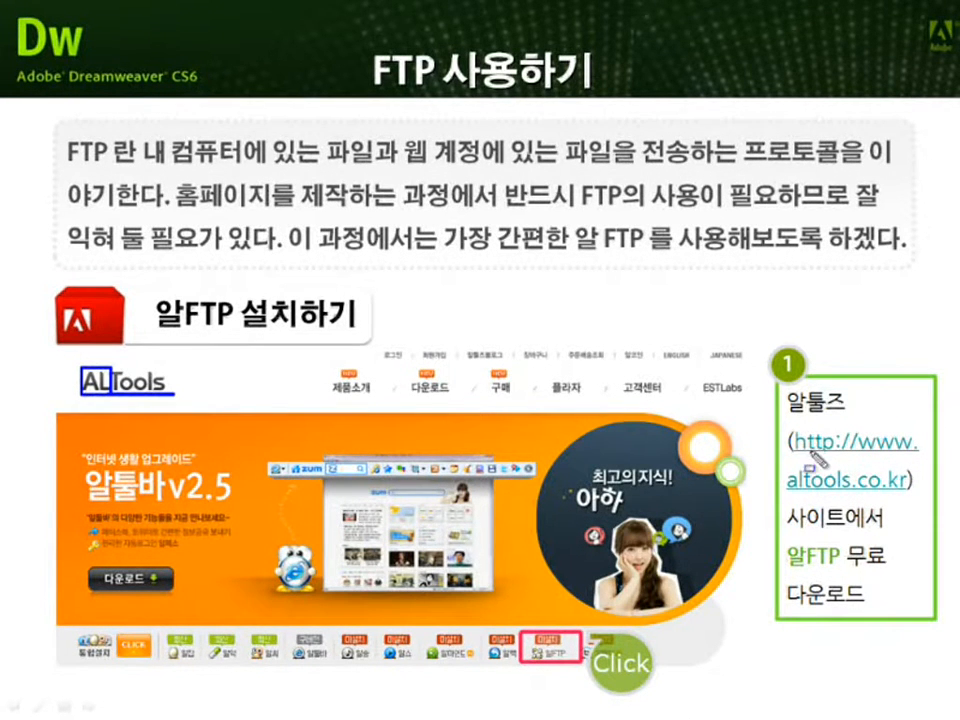
pyautogui.moveTo(783, 421); pyautogui.dragTo(922, 496)
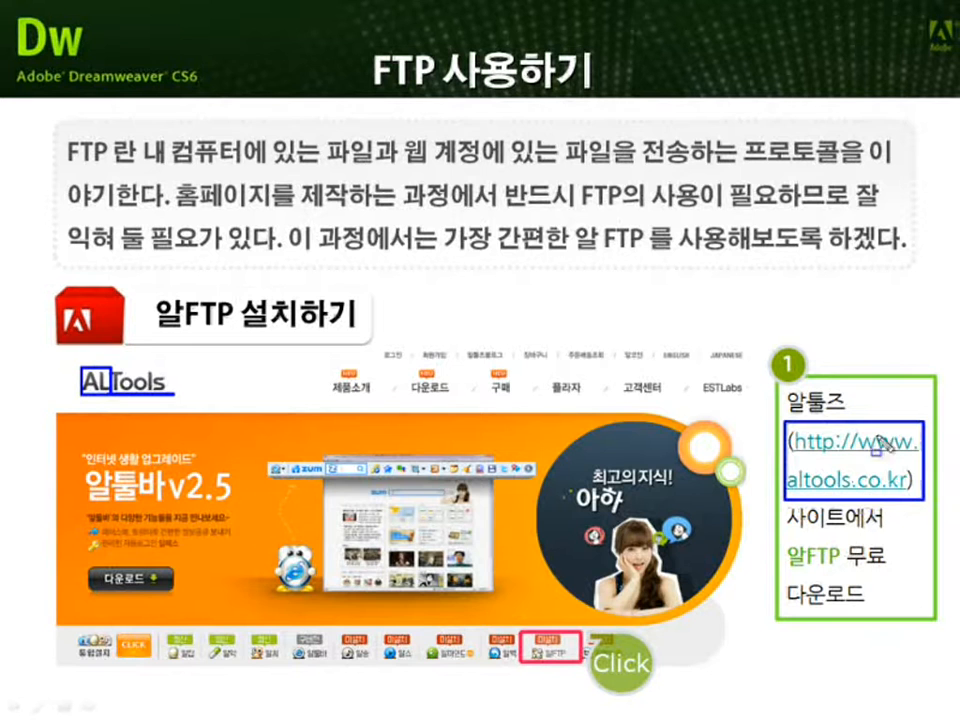
pyautogui.press('Escape')
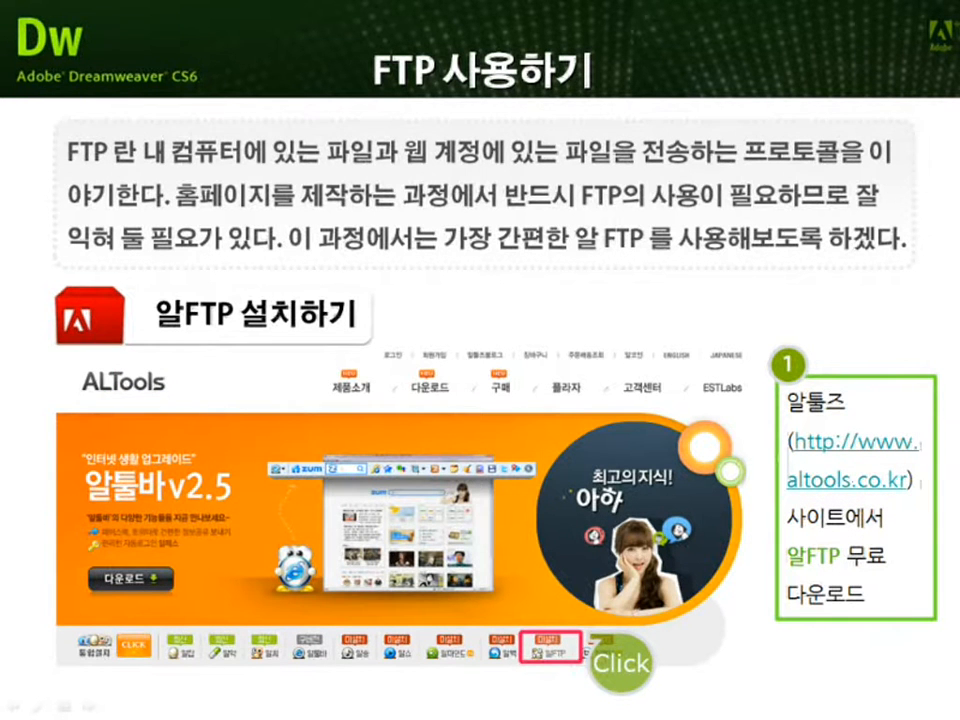
pyautogui.moveTo(517, 629); pyautogui.dragTo(586, 668)
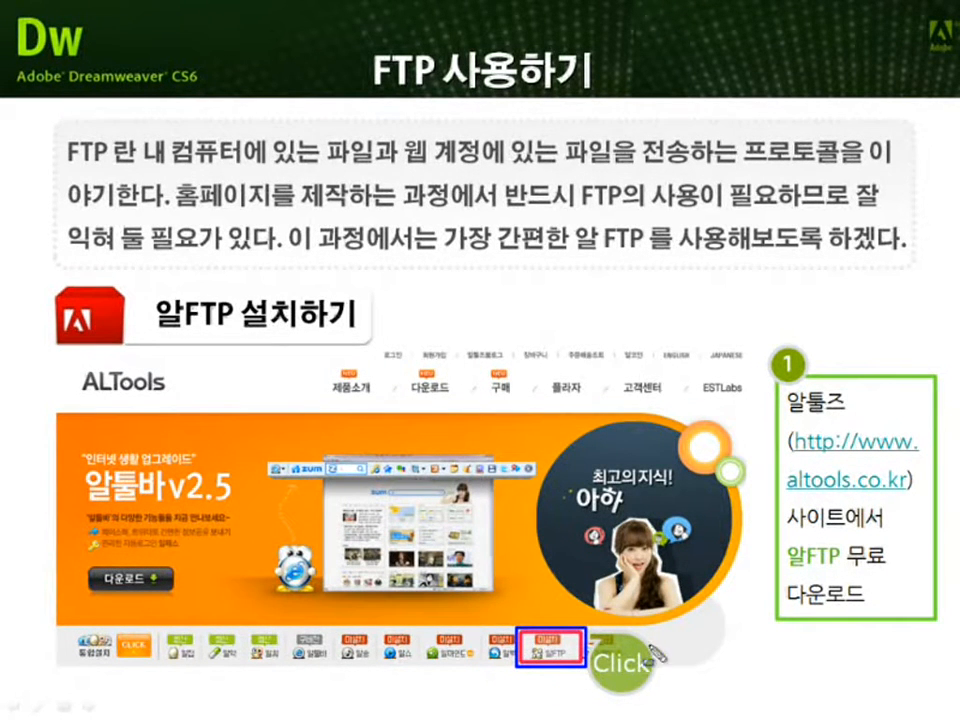
pyautogui.moveTo(782, 577); pyautogui.dragTo(866, 577)
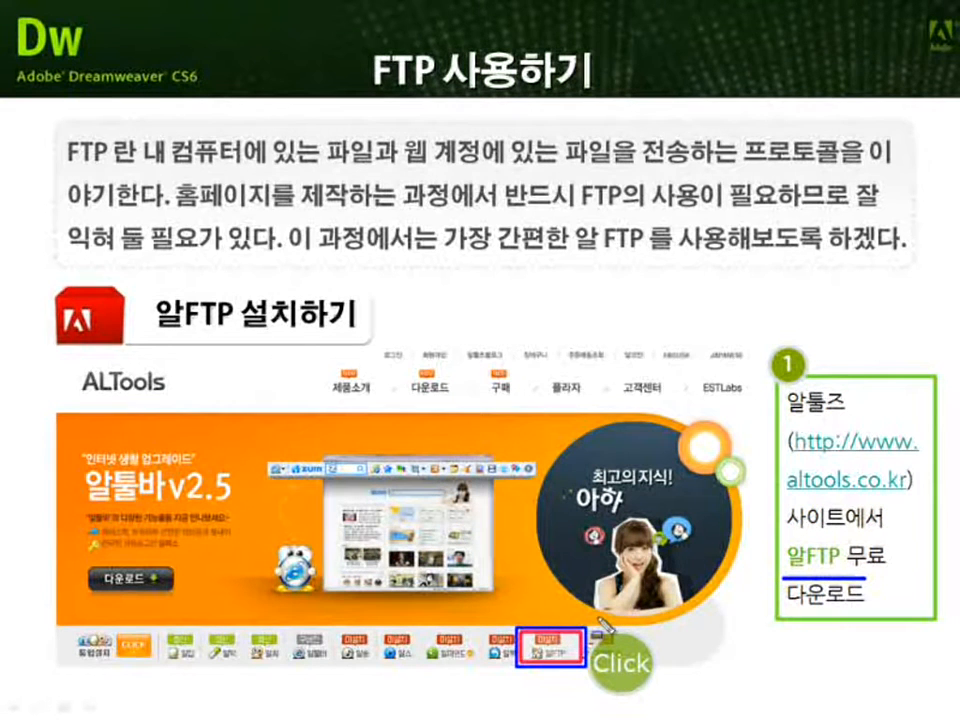
pyautogui.press('Escape')
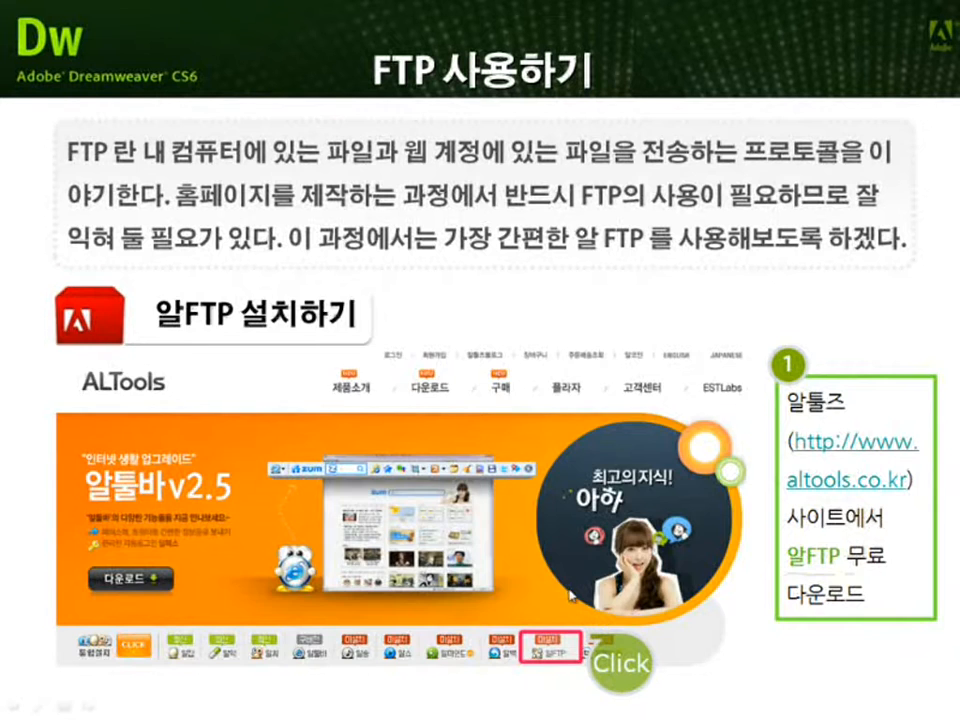
pyautogui.click(568, 589)
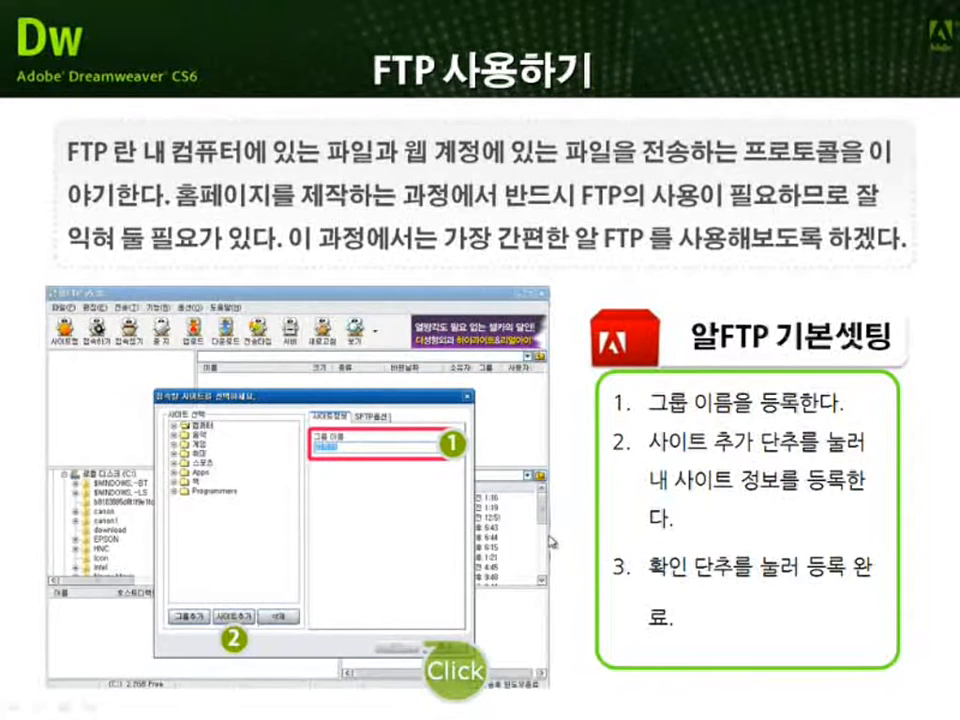
pyautogui.click(449, 464)
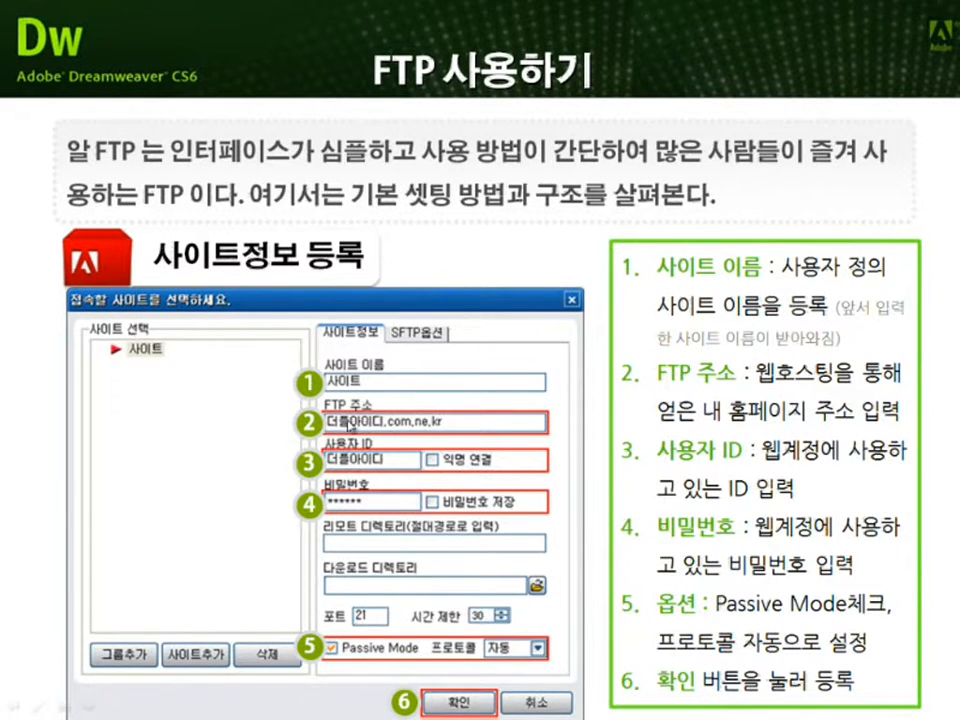
pyautogui.moveTo(322, 397)
pyautogui.mouseDown()
pyautogui.moveTo(428, 485)
pyautogui.moveTo(425, 517)
pyautogui.mouseUp()
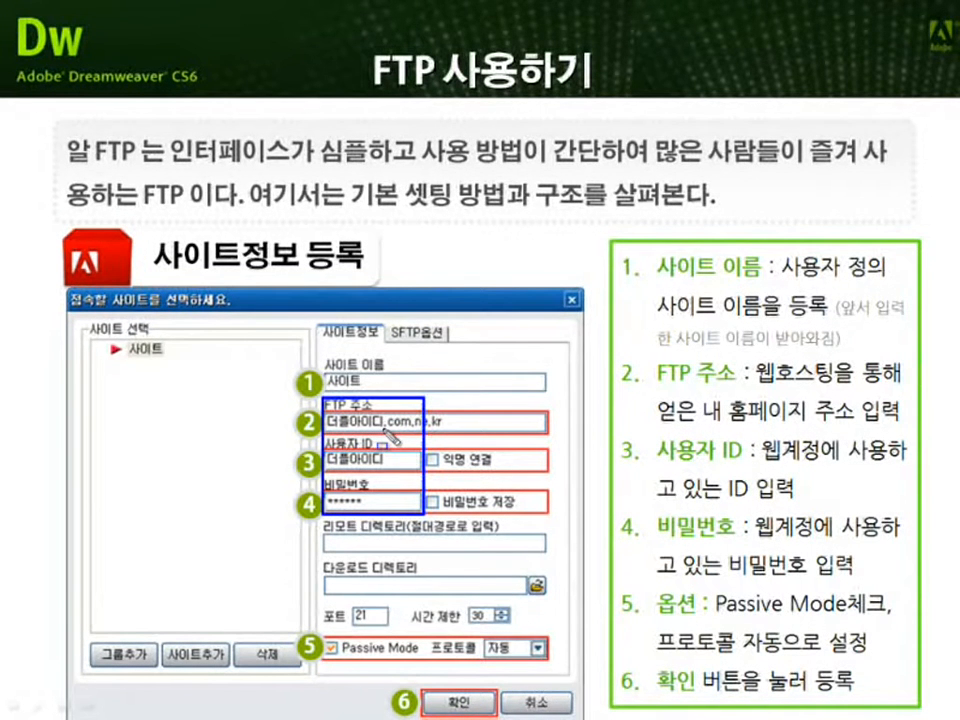
pyautogui.press('Escape')
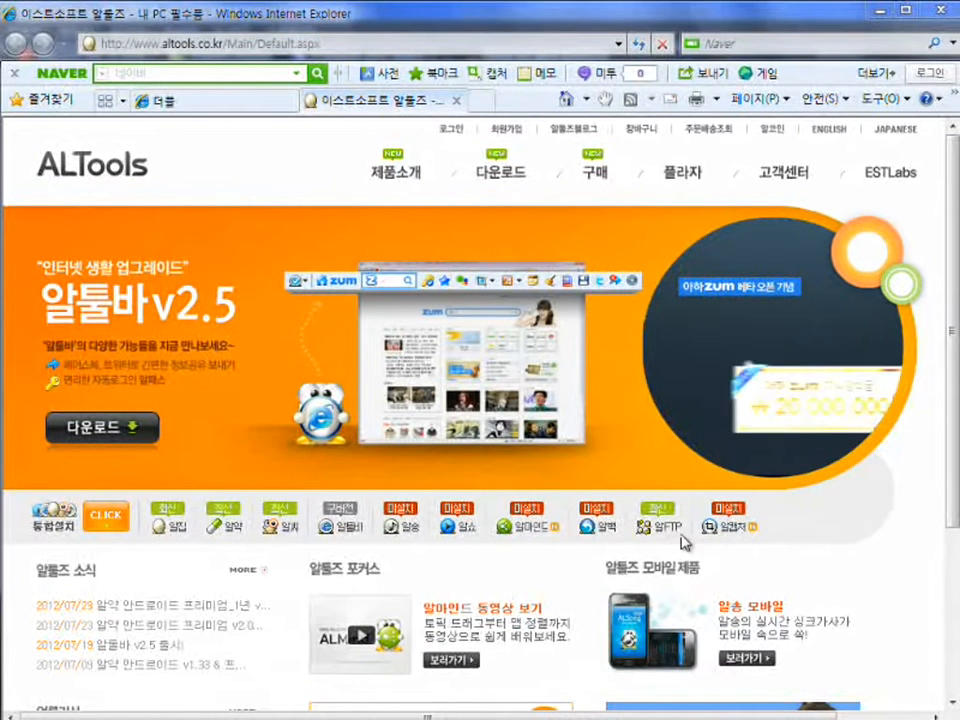
# Request the 알FTP installer ALFTP532.exe from the ALTools site, then cancel the file download.
pyautogui.moveTo(630, 514); pyautogui.dragTo(689, 541)
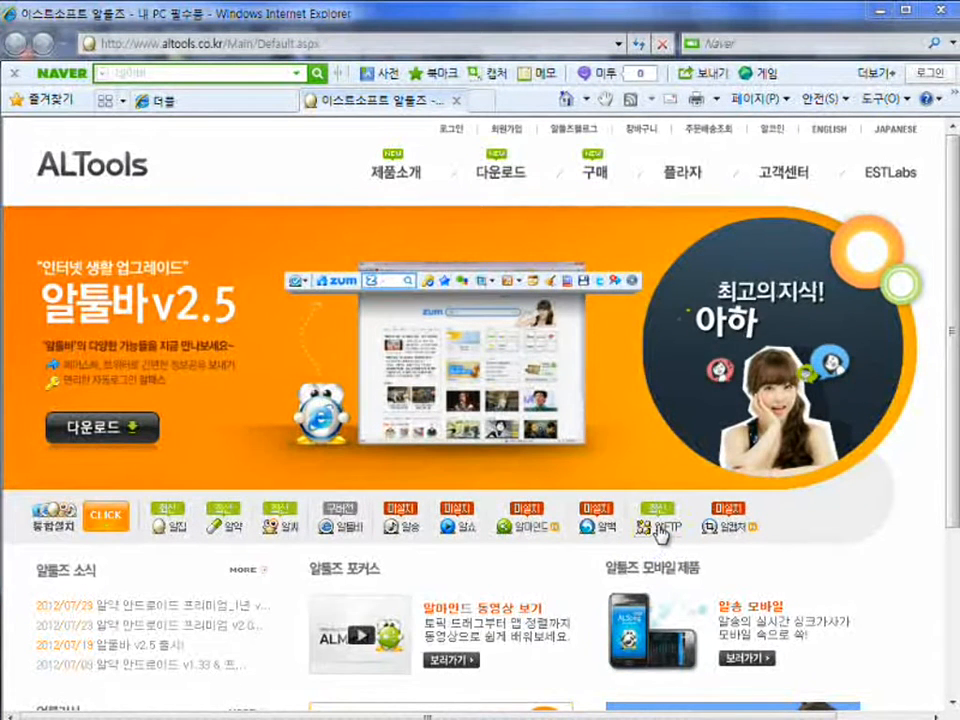
pyautogui.click(661, 530)
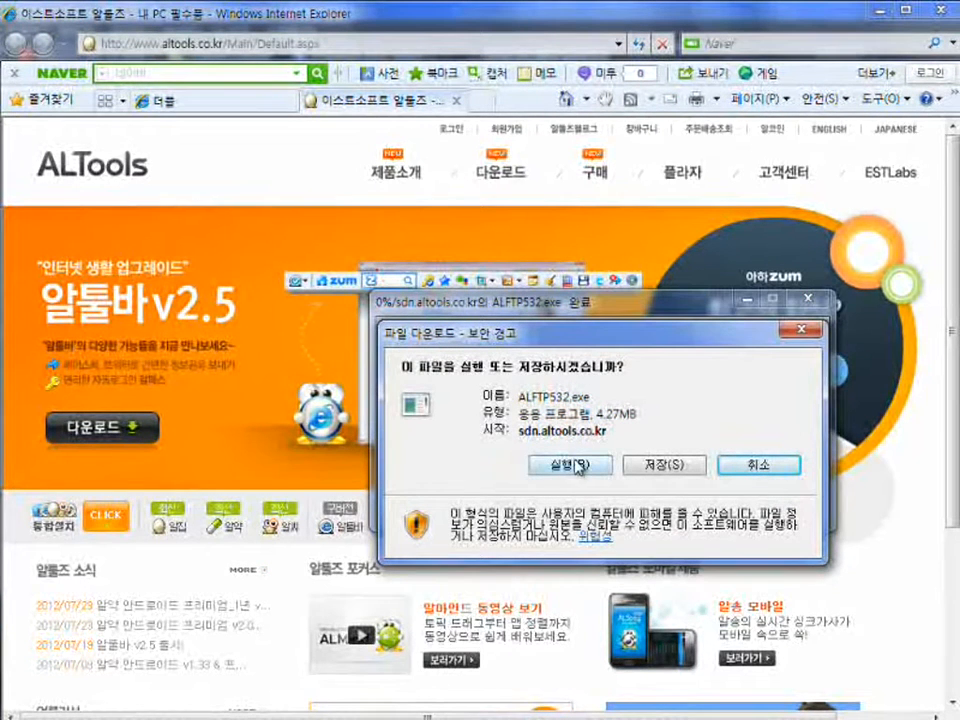
pyautogui.click(755, 472)
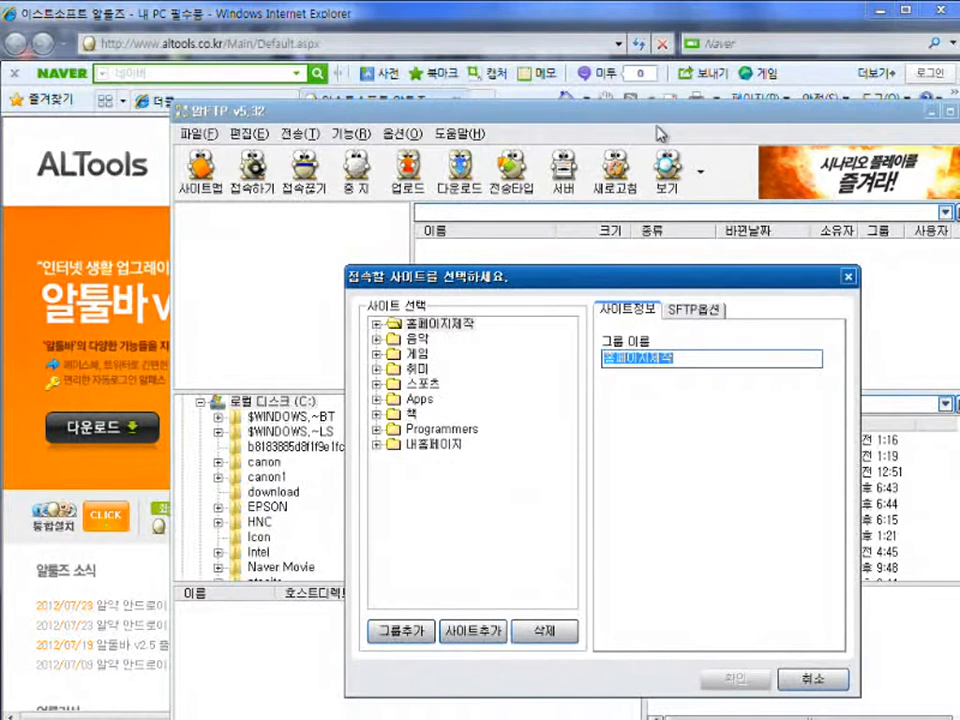
# Examine the existing site groups in the 알FTP connection dialog, expanding and collapsing 홈페이지제작, 음악 and 게임.
pyautogui.moveTo(627, 278); pyautogui.dragTo(484, 243)
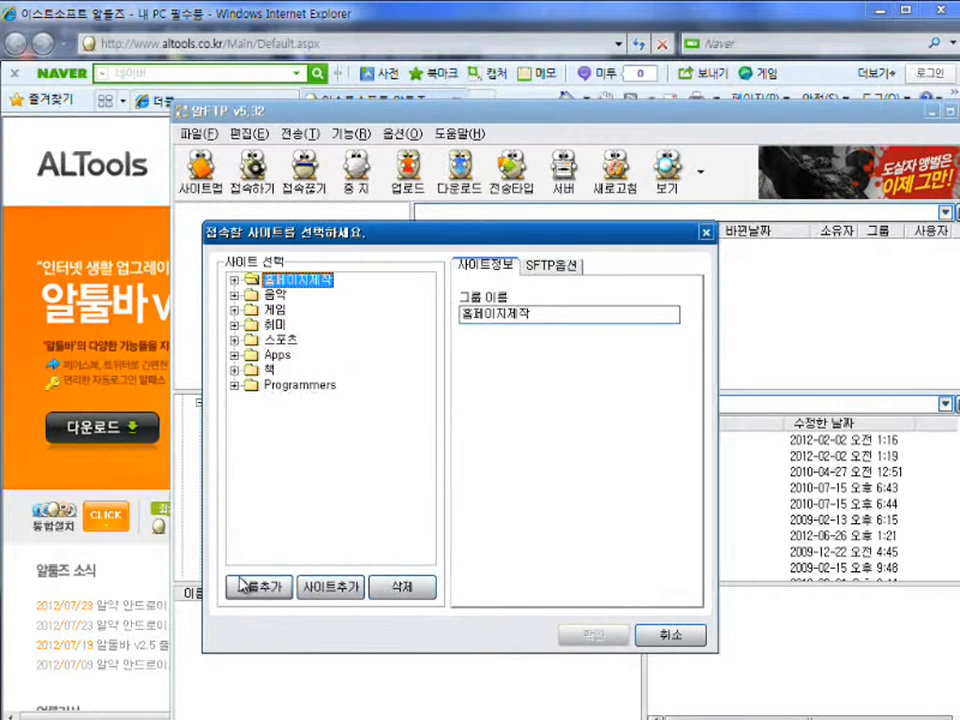
pyautogui.moveTo(289, 603)
pyautogui.mouseDown()
pyautogui.moveTo(302, 613)
pyautogui.moveTo(297, 602)
pyautogui.mouseUp()
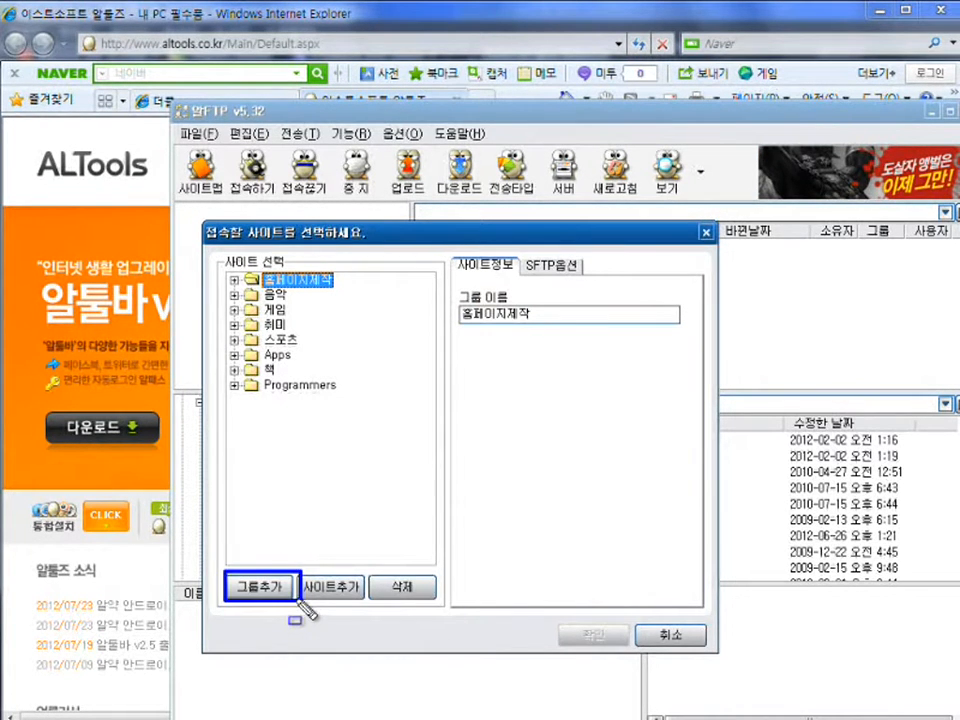
pyautogui.press('Escape')
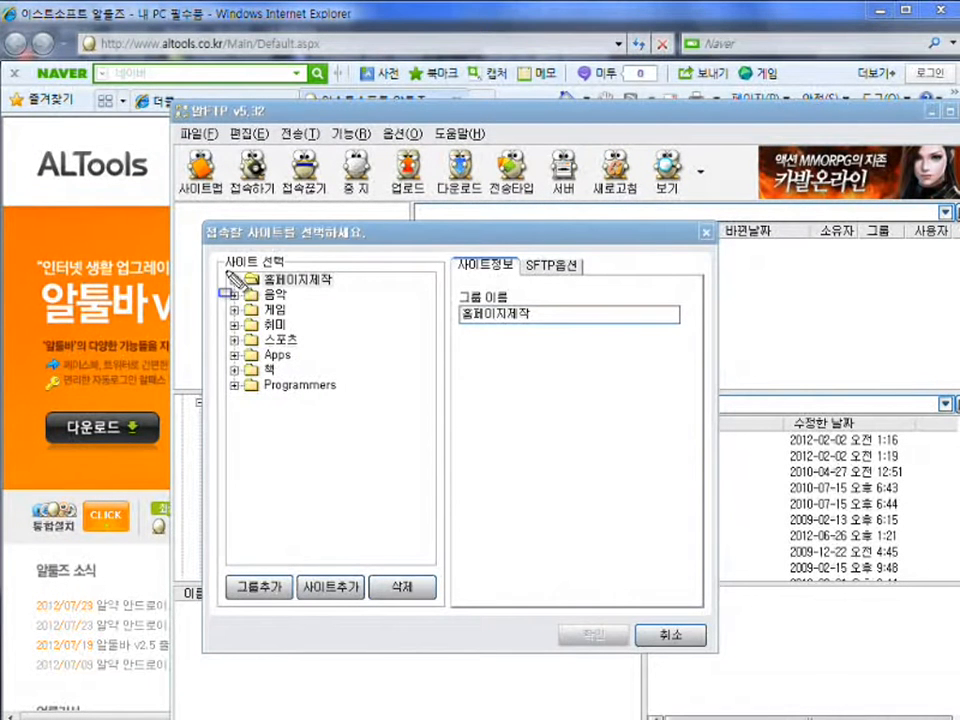
pyautogui.moveTo(224, 257)
pyautogui.mouseDown()
pyautogui.moveTo(368, 398)
pyautogui.moveTo(354, 403)
pyautogui.mouseUp()
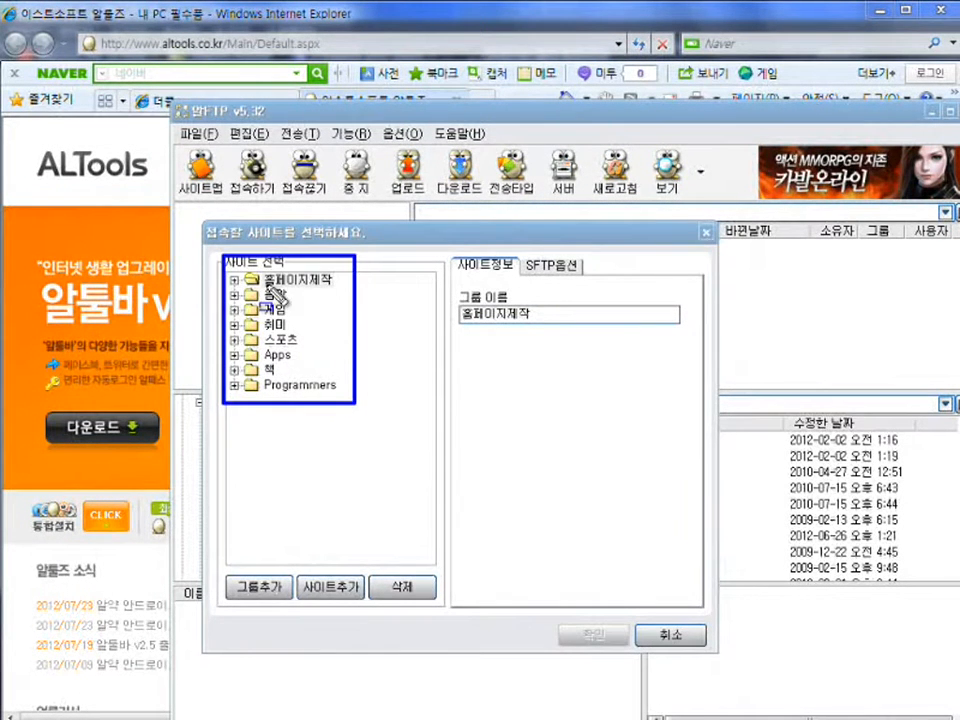
pyautogui.press('Escape')
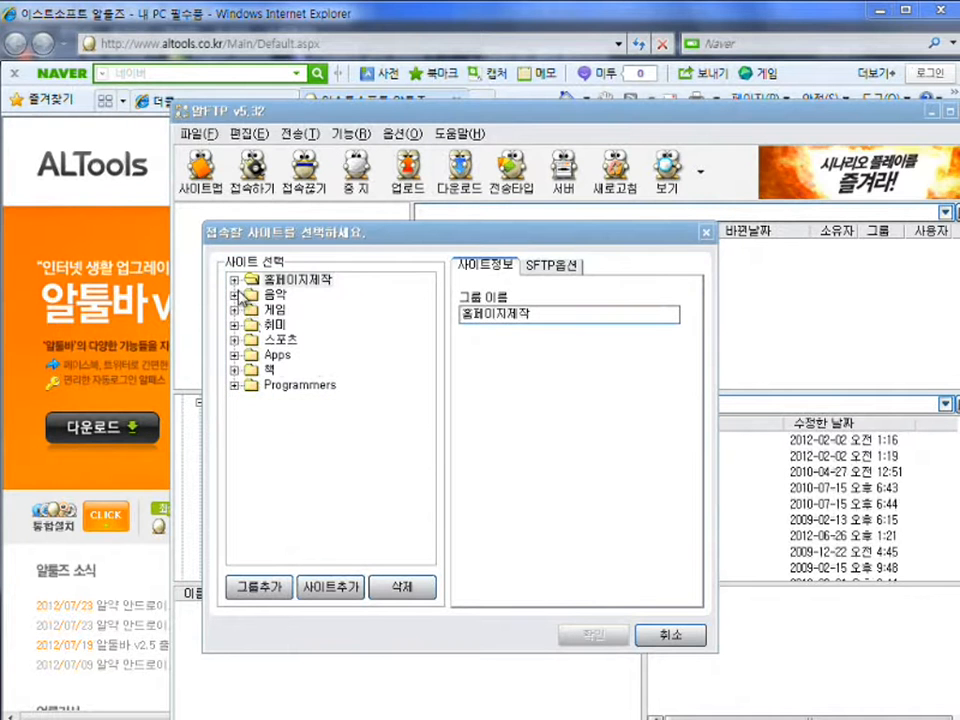
pyautogui.click(234, 280)
pyautogui.click(234, 280)
pyautogui.click(234, 295)
pyautogui.click(234, 295)
pyautogui.click(234, 310)
pyautogui.click(234, 310)
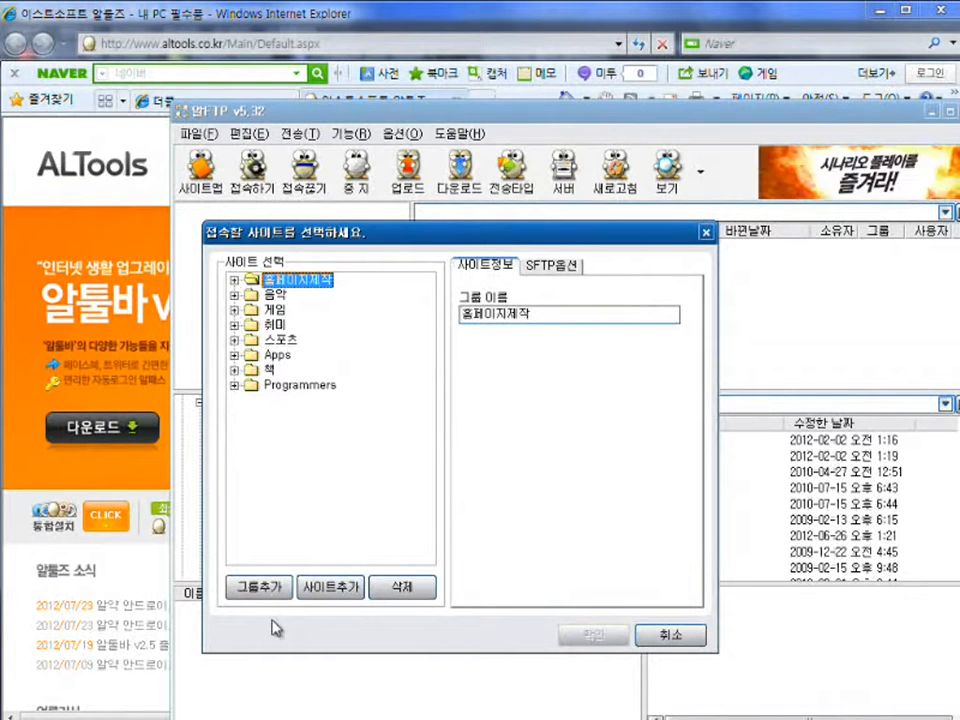
# Create a site group named DW홈페이지실습 at the root of the site list.
pyautogui.click(262, 590)
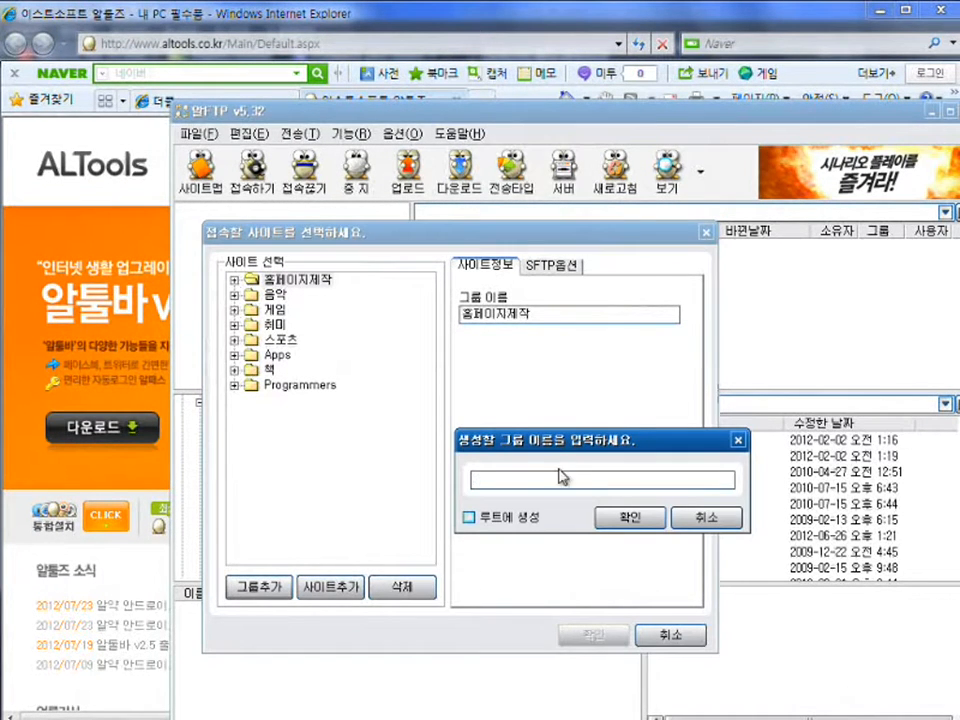
pyautogui.moveTo(652, 442); pyautogui.dragTo(547, 437)
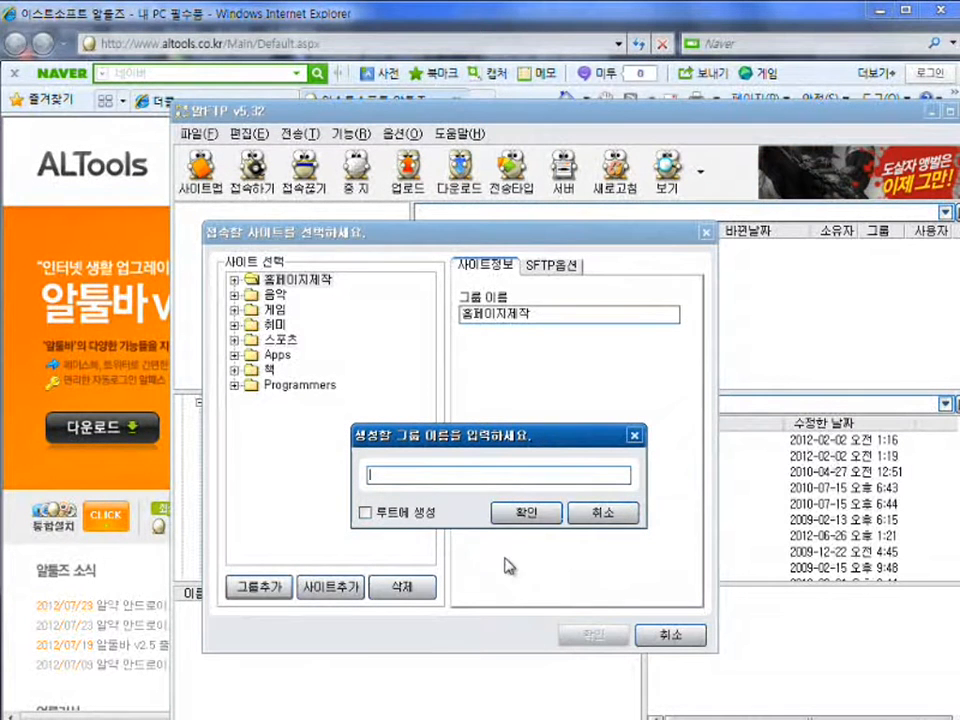
pyautogui.click(396, 515)
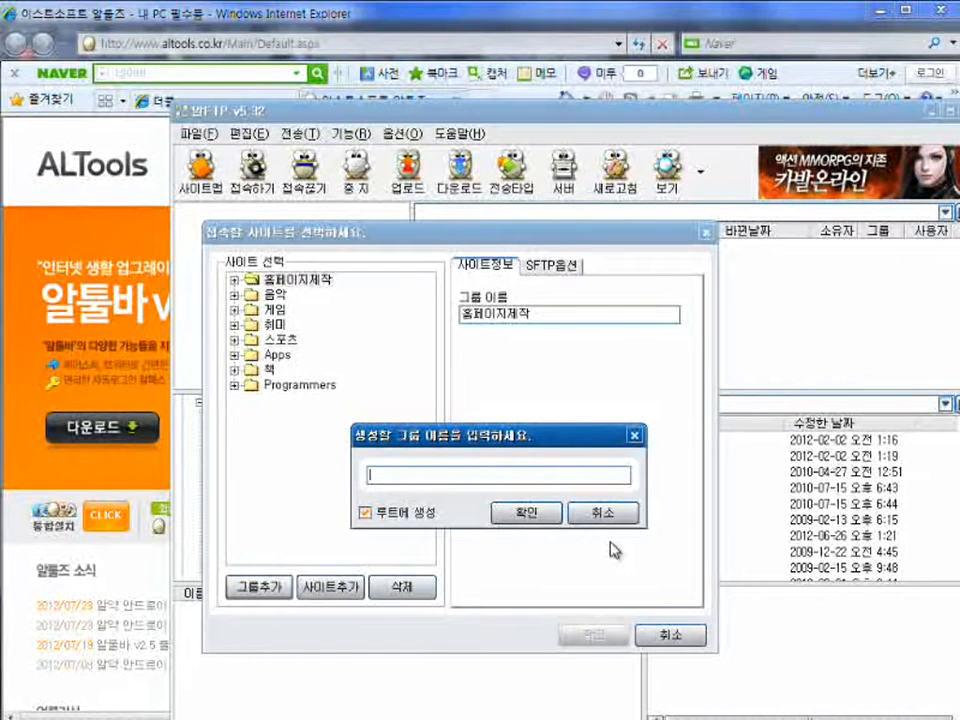
pyautogui.write('DW홈페이지실습')
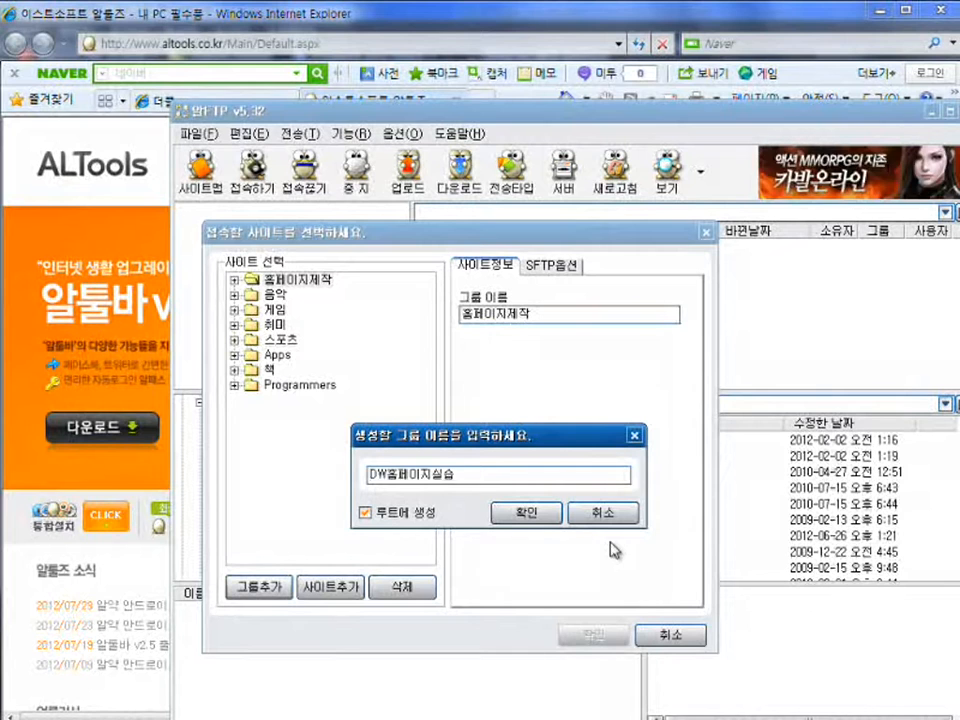
pyautogui.click(524, 512)
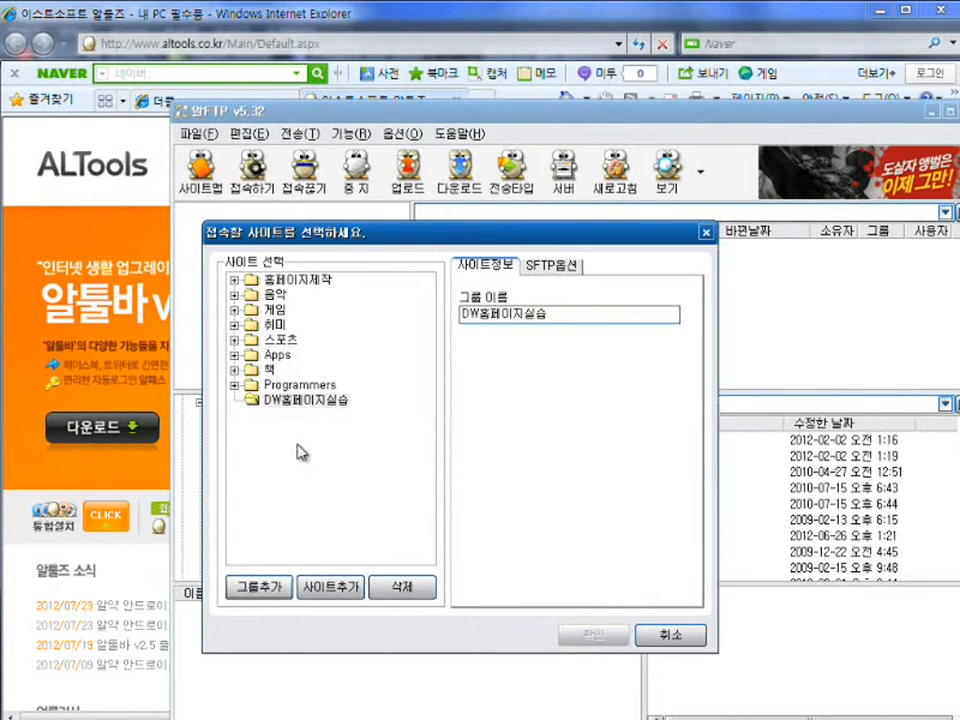
pyautogui.hotkey('ctrl', 'shift', 'd')
pyautogui.moveTo(236, 391); pyautogui.dragTo(355, 412)
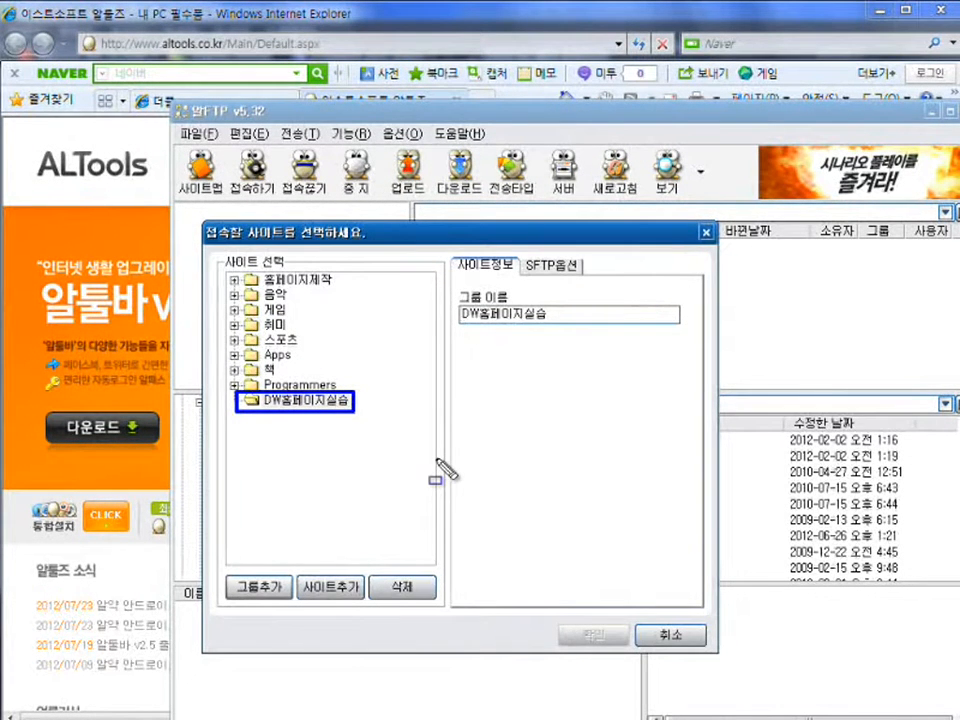
pyautogui.press('Escape')
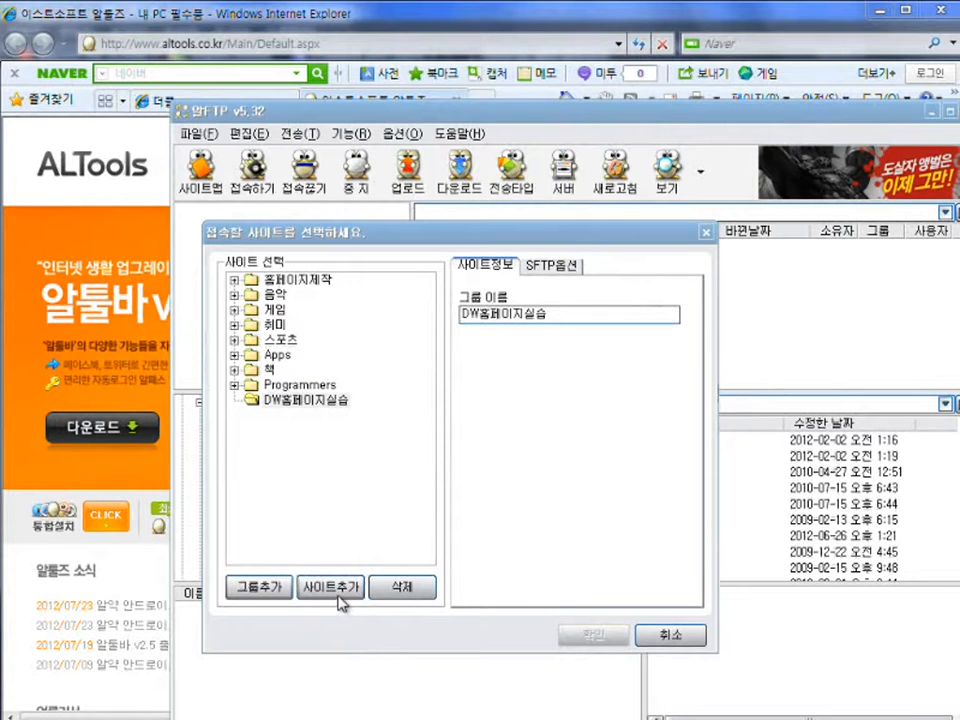
# Add a site named 더플무료계정 inside the DW홈페이지실습 group, with root-level creation turned off.
pyautogui.click(340, 591)
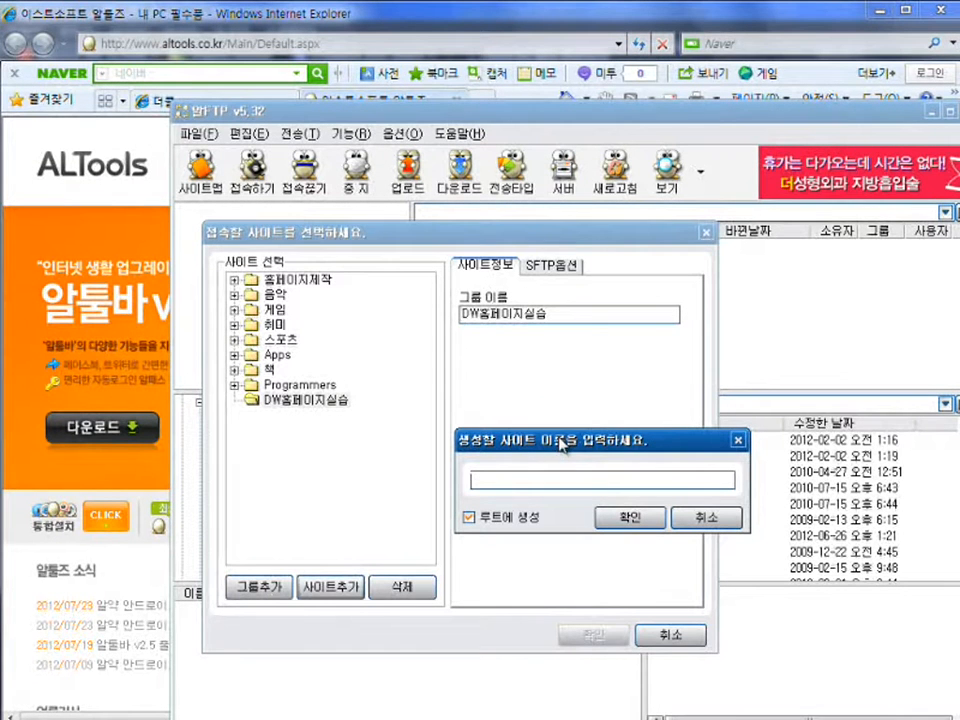
pyautogui.click(472, 520)
pyautogui.write('더플무료계정')
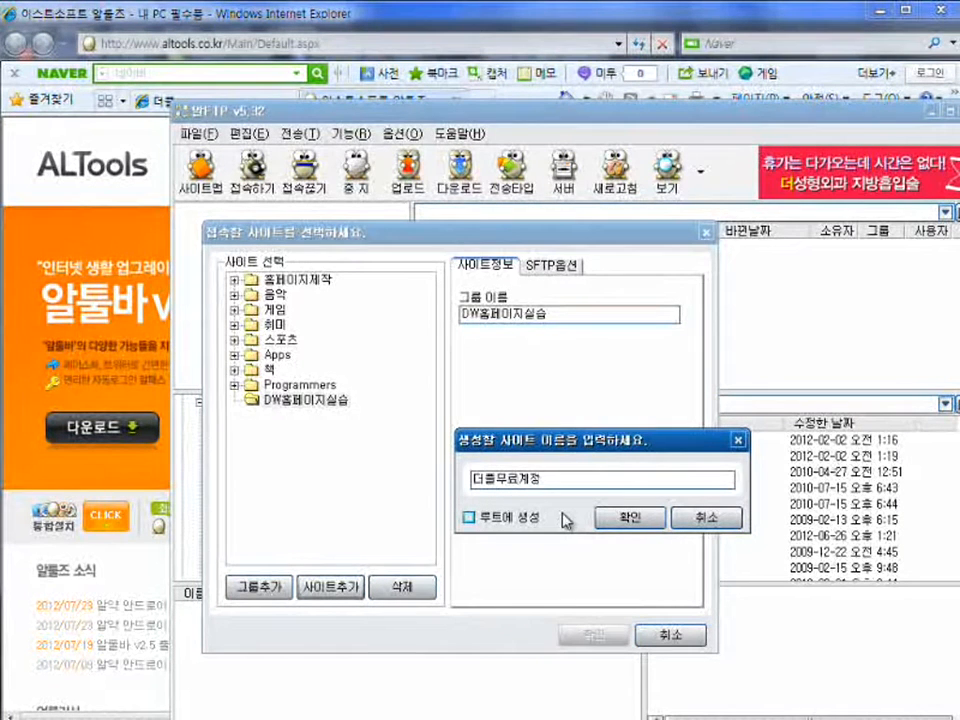
pyautogui.click(629, 517)
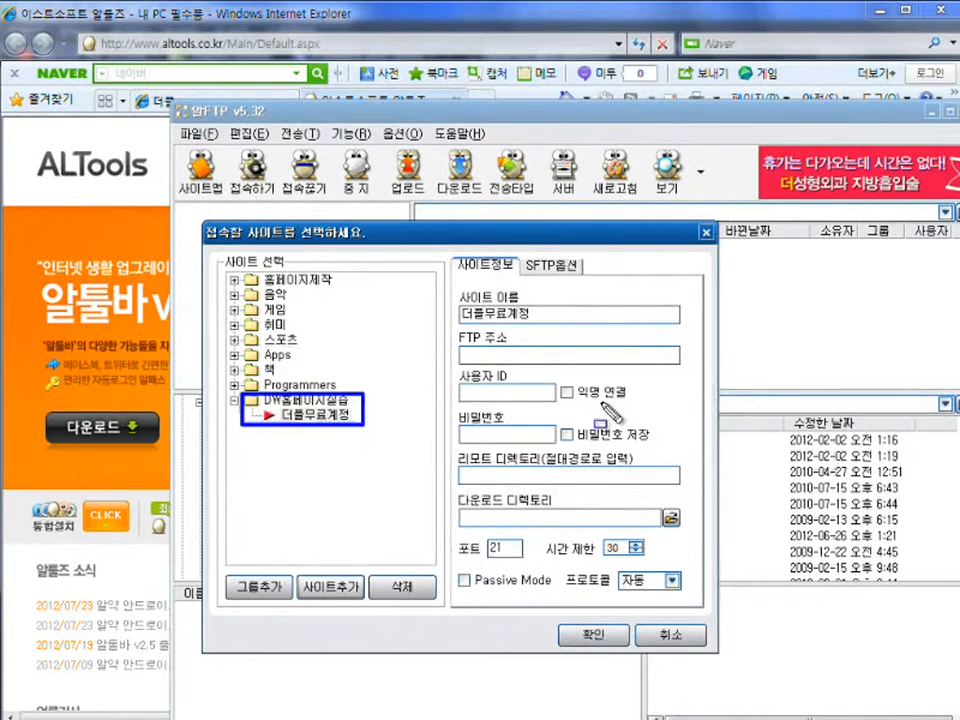
pyautogui.press('Escape')
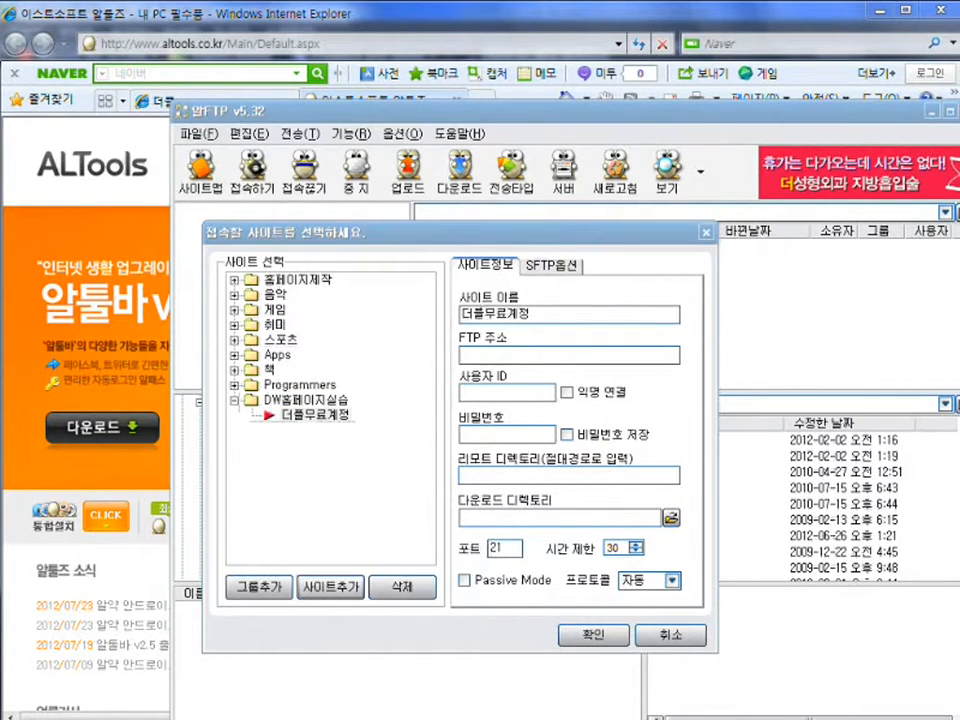
pyautogui.moveTo(448, 245)
pyautogui.mouseDown()
pyautogui.moveTo(566, 364)
pyautogui.moveTo(686, 519)
pyautogui.moveTo(706, 605)
pyautogui.mouseUp()
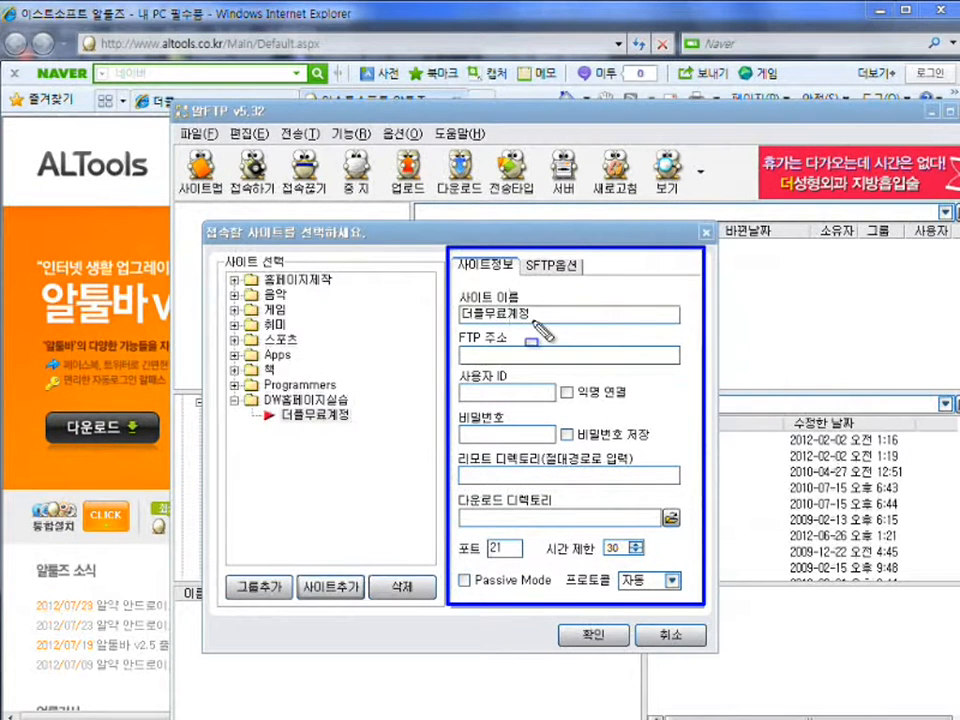
pyautogui.moveTo(276, 406); pyautogui.dragTo(362, 428)
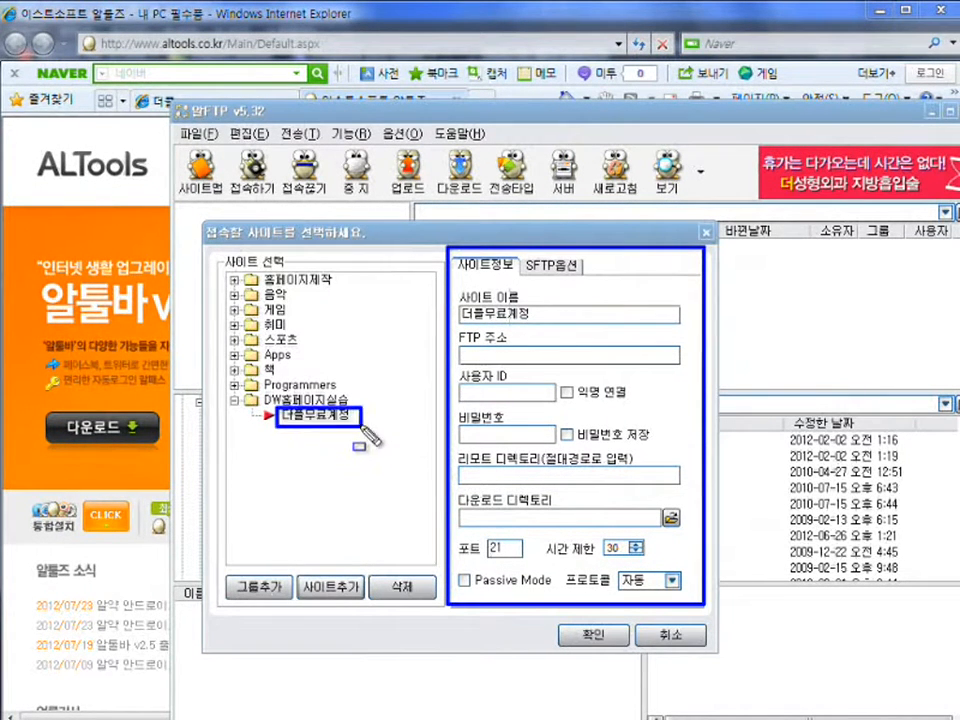
pyautogui.moveTo(457, 301)
pyautogui.mouseDown()
pyautogui.moveTo(547, 330)
pyautogui.moveTo(462, 313)
pyautogui.mouseUp()
pyautogui.press('Escape')
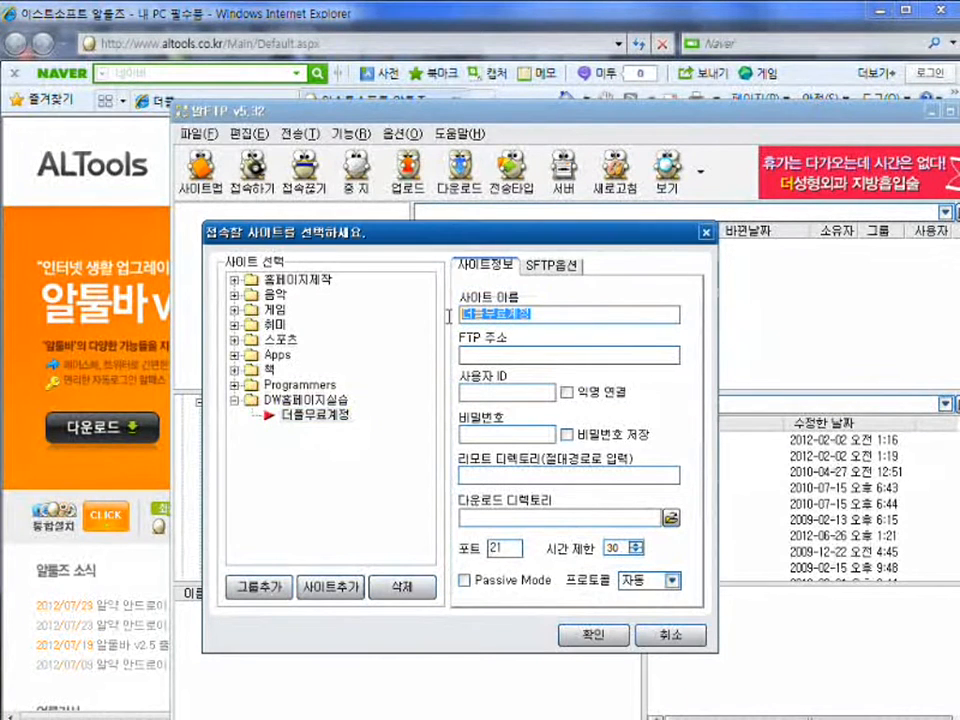
# Enter the account's com.ne.kr FTP address, user ID and password for the 더플무료계정 site.
pyautogui.click(540, 352)
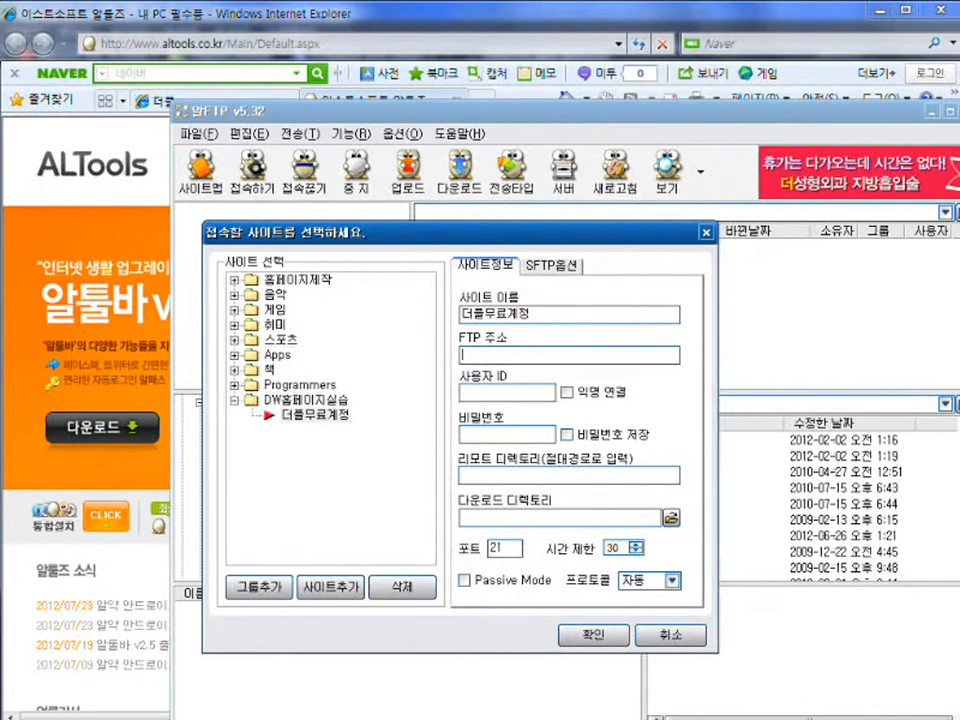
pyautogui.write('com.ne.kr')
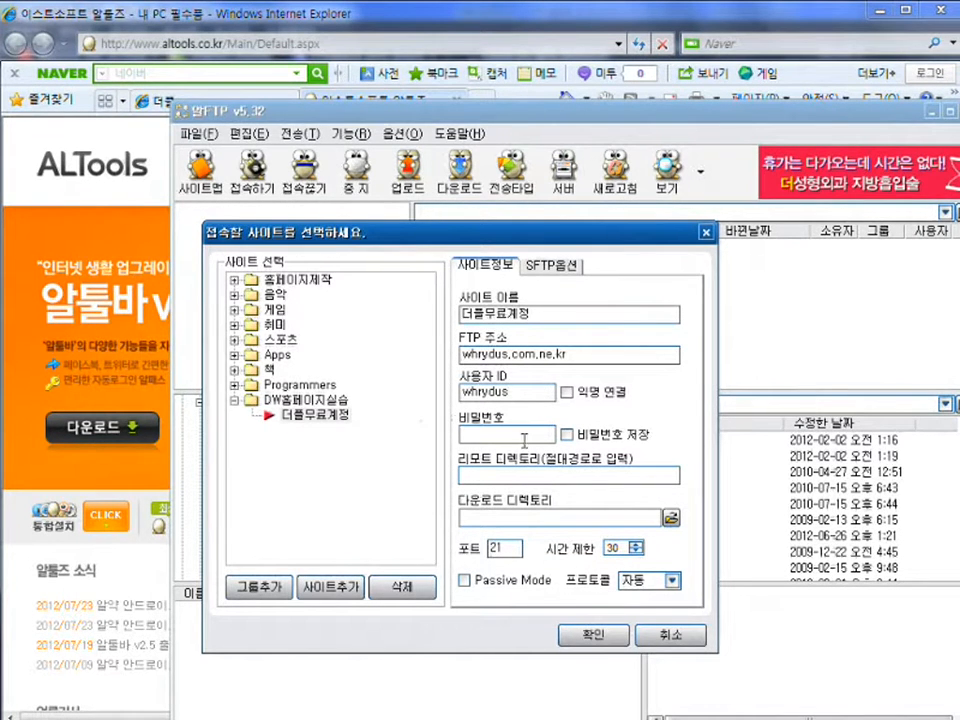
pyautogui.click(532, 435)
pyautogui.hotkey('ctrl', 'shift', 'd')
pyautogui.moveTo(454, 408)
pyautogui.mouseDown()
pyautogui.moveTo(520, 448)
pyautogui.moveTo(528, 430)
pyautogui.mouseUp()
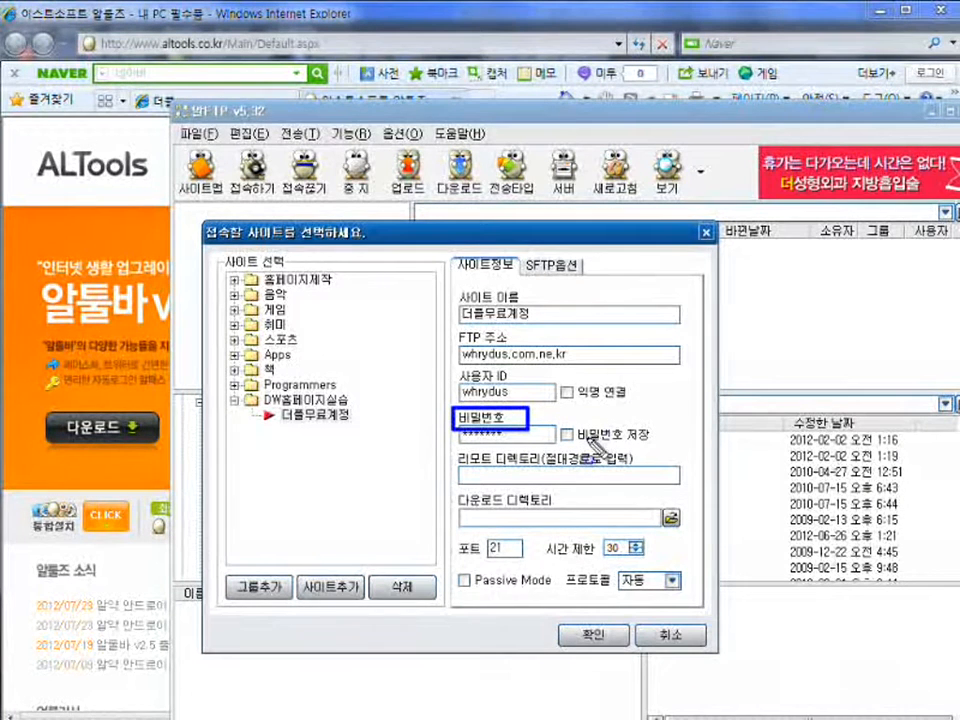
pyautogui.moveTo(554, 422); pyautogui.dragTo(657, 446)
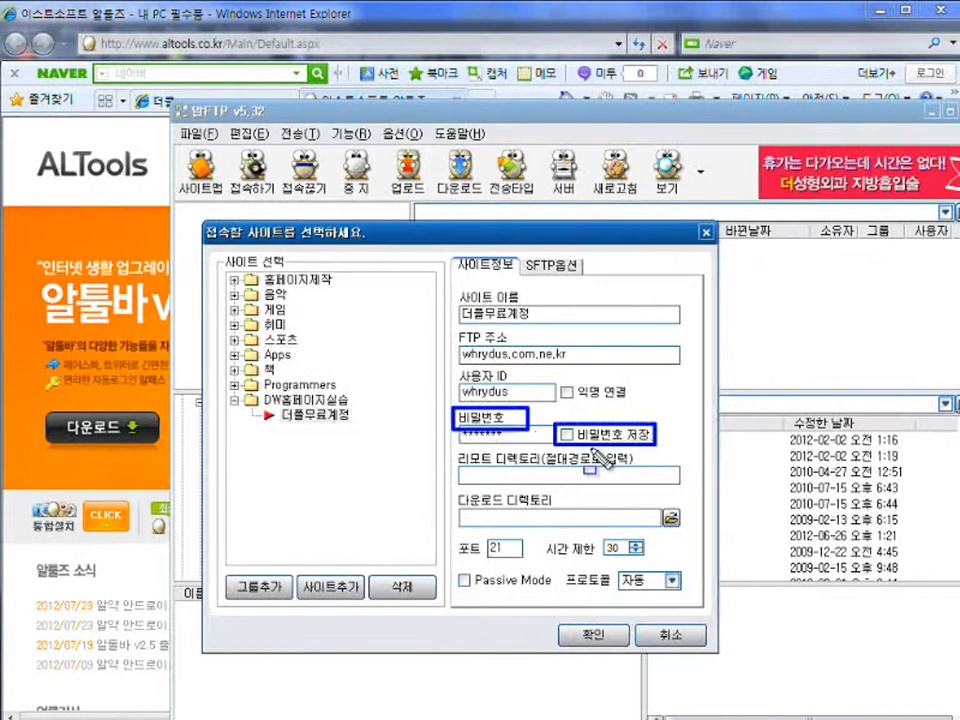
# Enable password saving and Passive Mode for the 더플무료계정 site and confirm the connection settings.
pyautogui.click(567, 434)
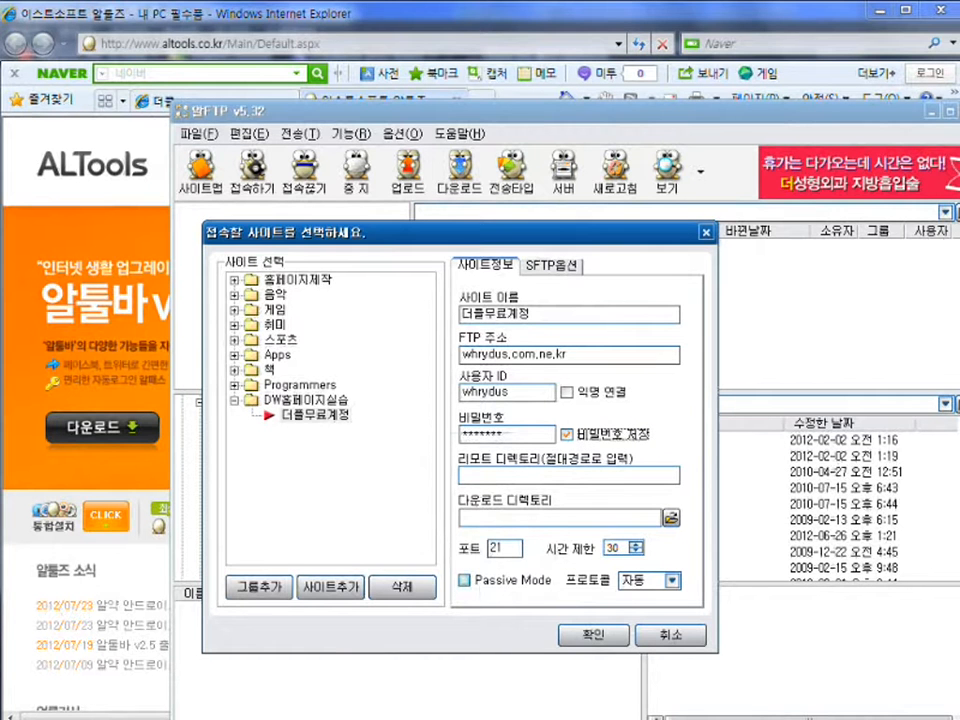
pyautogui.moveTo(456, 570)
pyautogui.mouseDown()
pyautogui.moveTo(553, 603)
pyautogui.moveTo(684, 598)
pyautogui.mouseUp()
pyautogui.press('Escape')
pyautogui.doubleClick(466, 581)
pyautogui.click(465, 581)
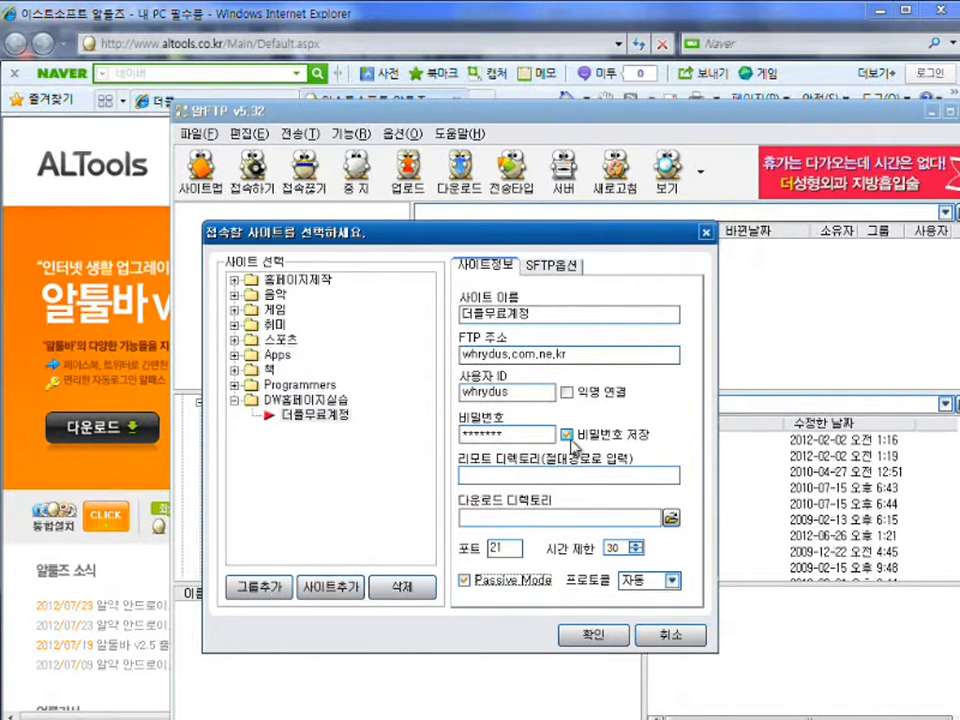
pyautogui.click(593, 635)
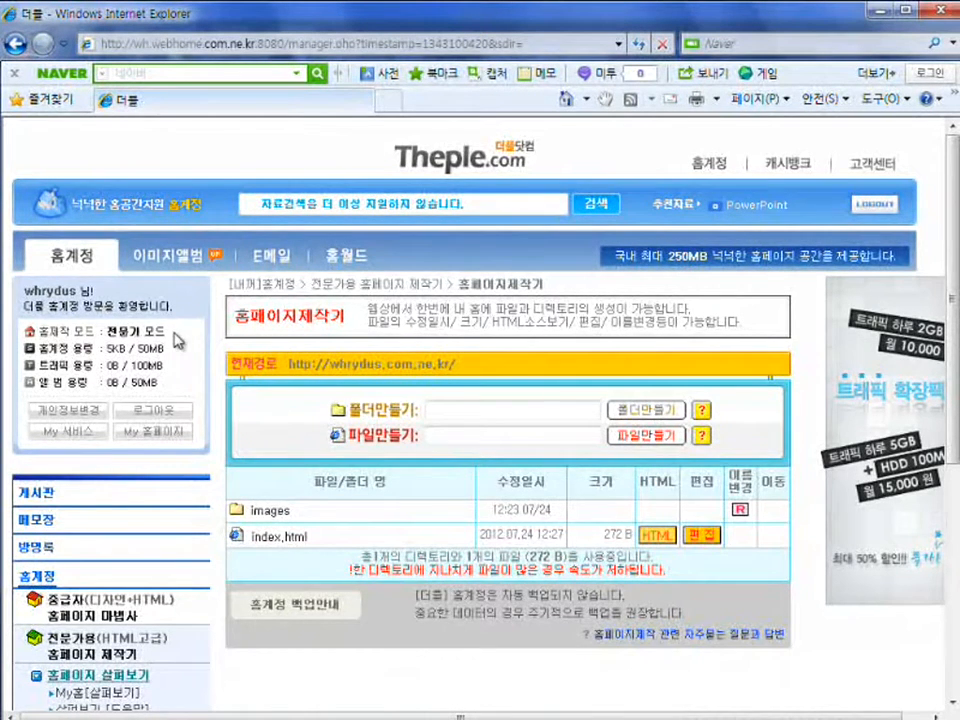
# Switch to the Theple account page in Internet Explorer and open its FTP 파일업로드 help page.
pyautogui.scroll(-1, 204, 535)
pyautogui.scroll(-3, 204, 535)
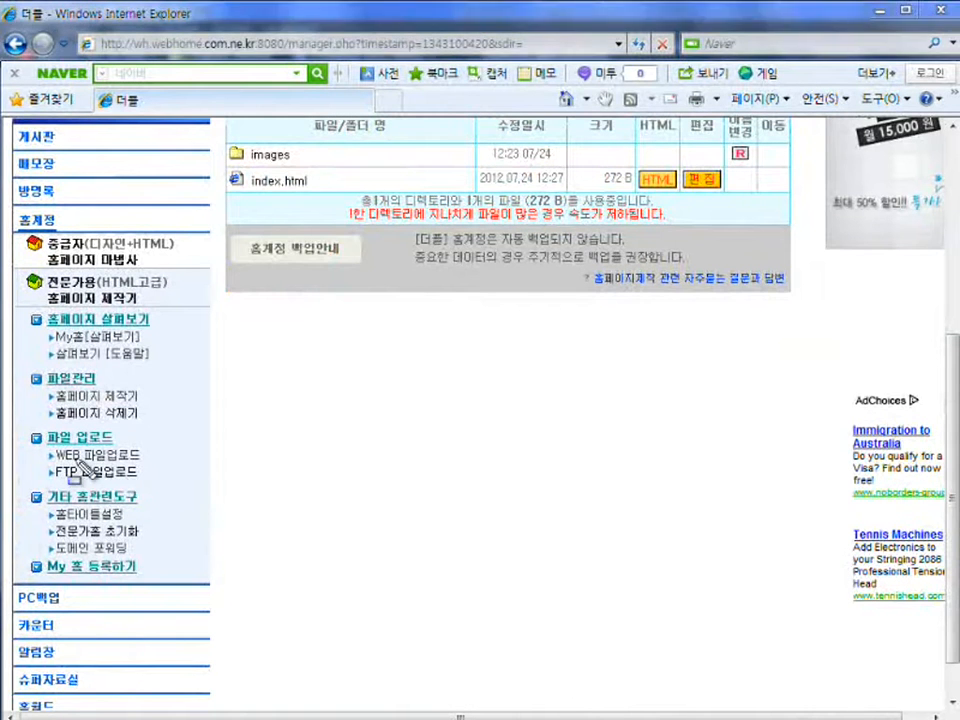
pyautogui.moveTo(30, 422); pyautogui.dragTo(147, 479)
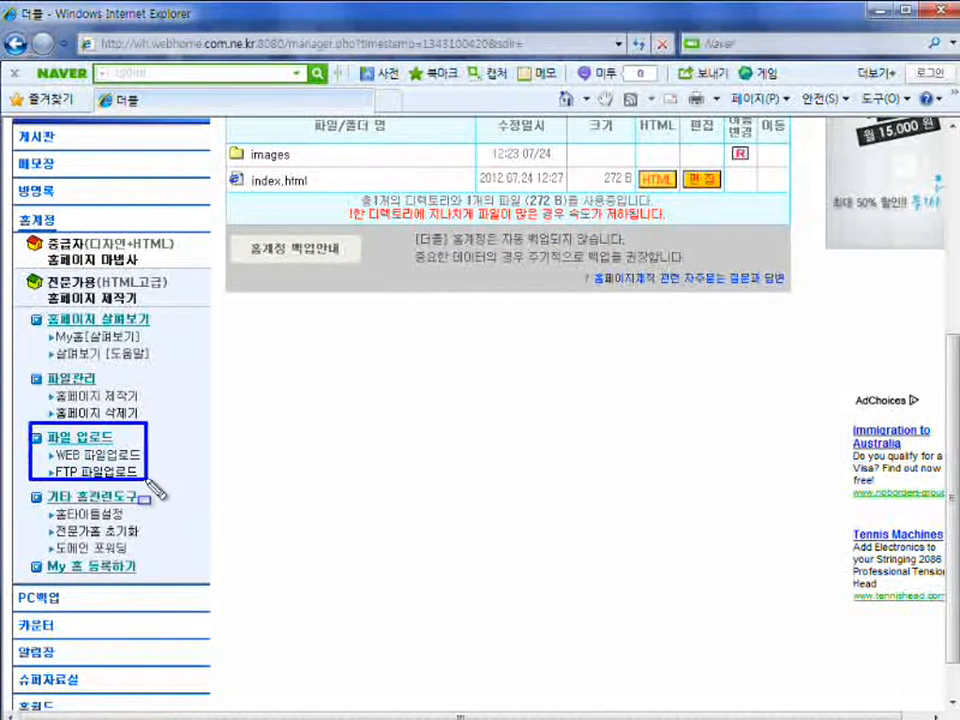
pyautogui.press('Escape')
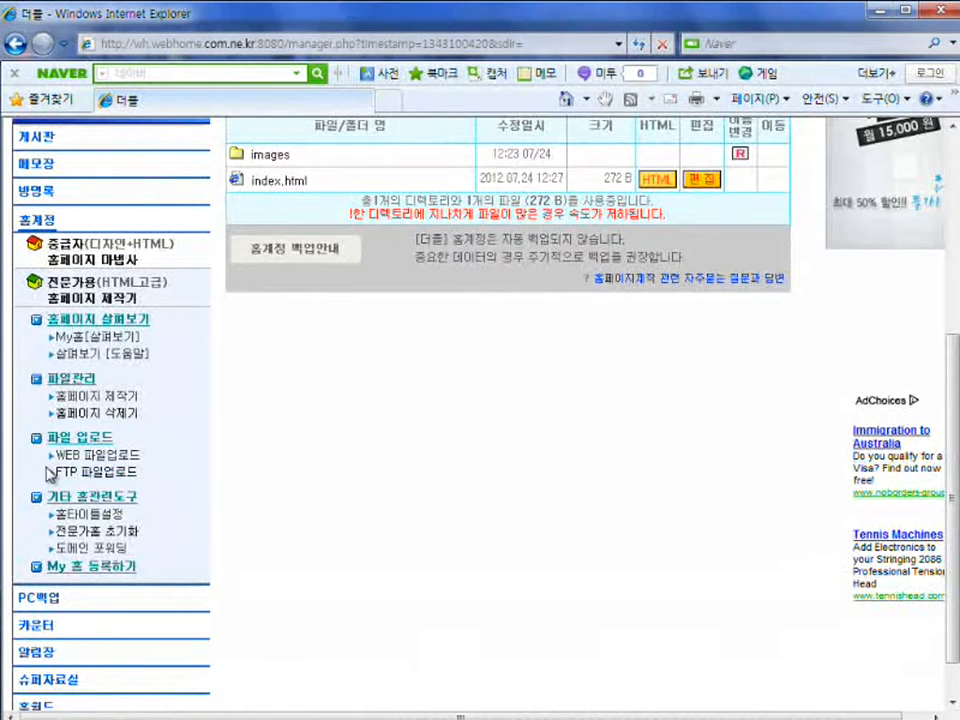
pyautogui.click(120, 480)
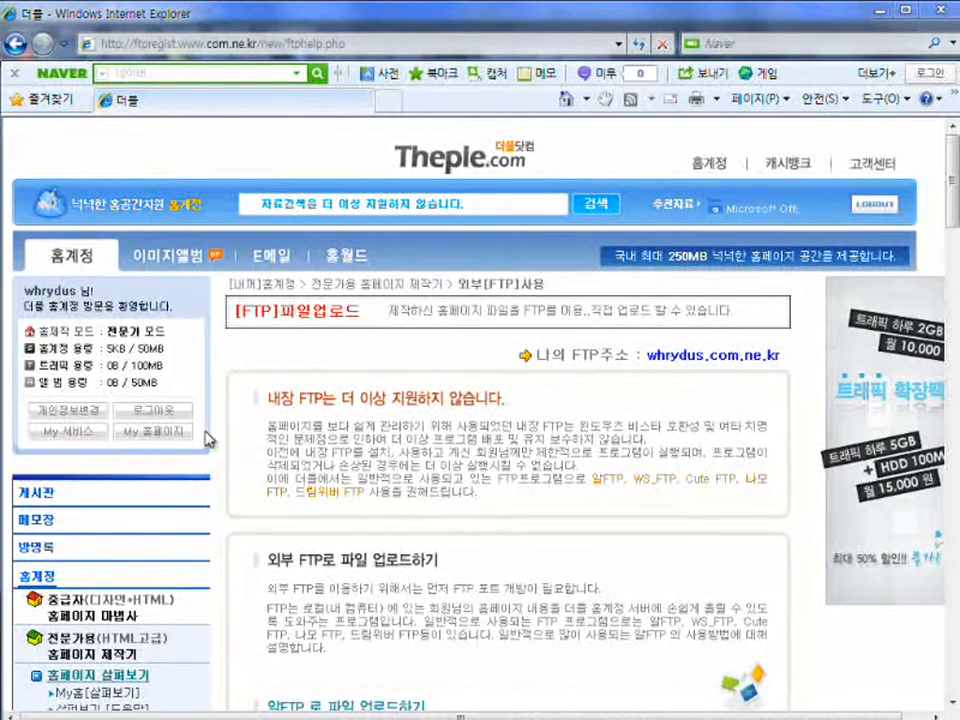
# Examine the FTP upload help page for the account's FTP address, the recommended FTP programs and the 알FTP download and usage instructions.
pyautogui.scroll(-3, 216, 444)
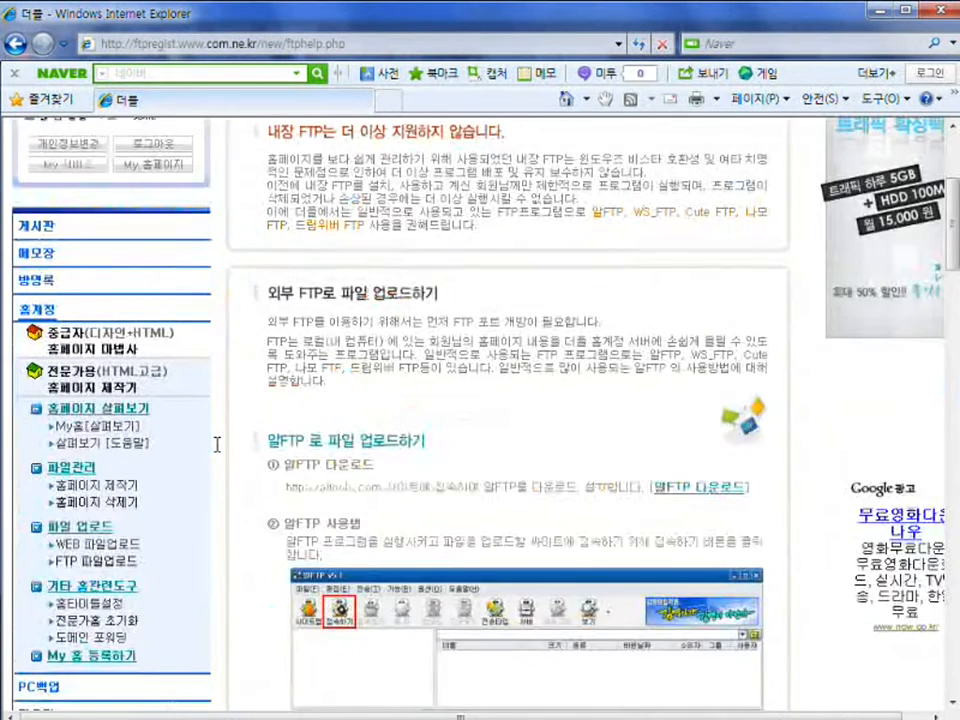
pyautogui.scroll(-2, 216, 444)
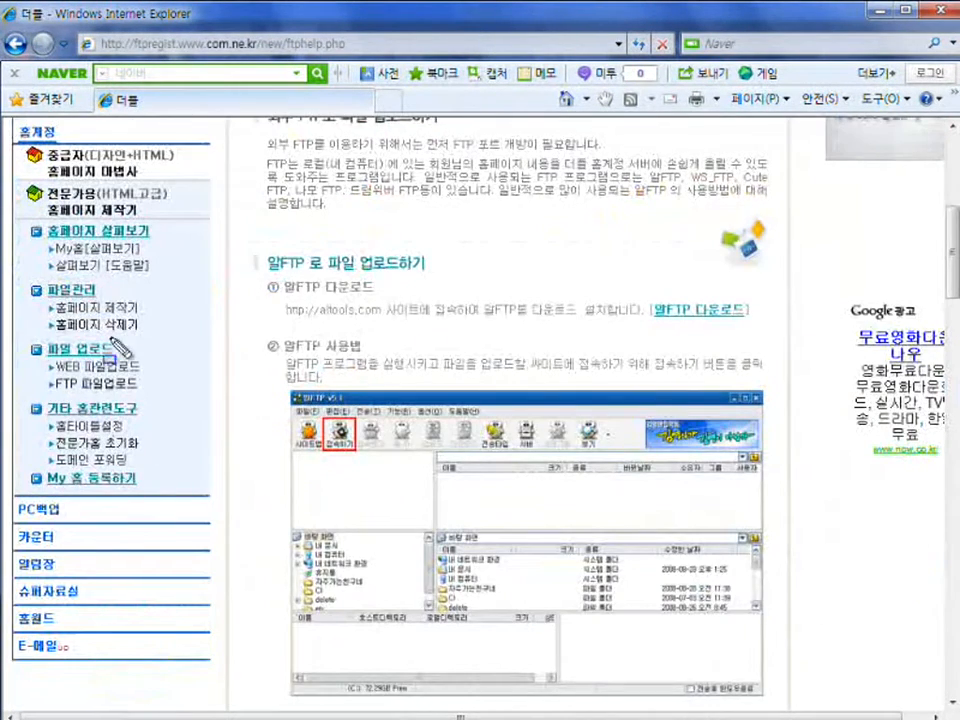
pyautogui.moveTo(45, 369)
pyautogui.mouseDown()
pyautogui.moveTo(203, 397)
pyautogui.moveTo(160, 397)
pyautogui.mouseUp()
pyautogui.press('Escape')
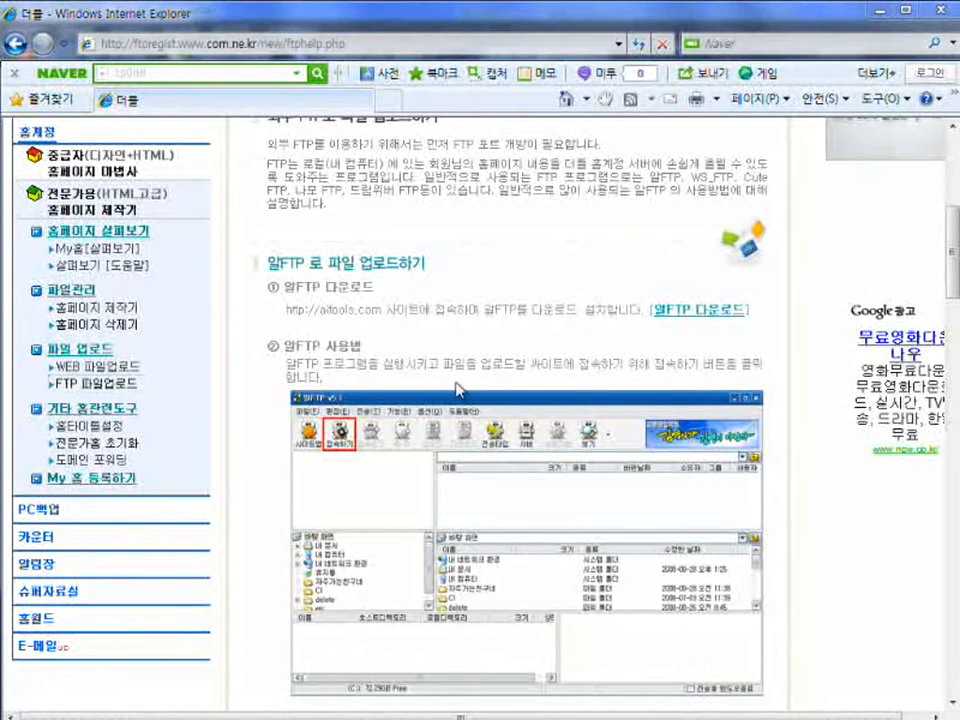
pyautogui.scroll(4, 514, 280)
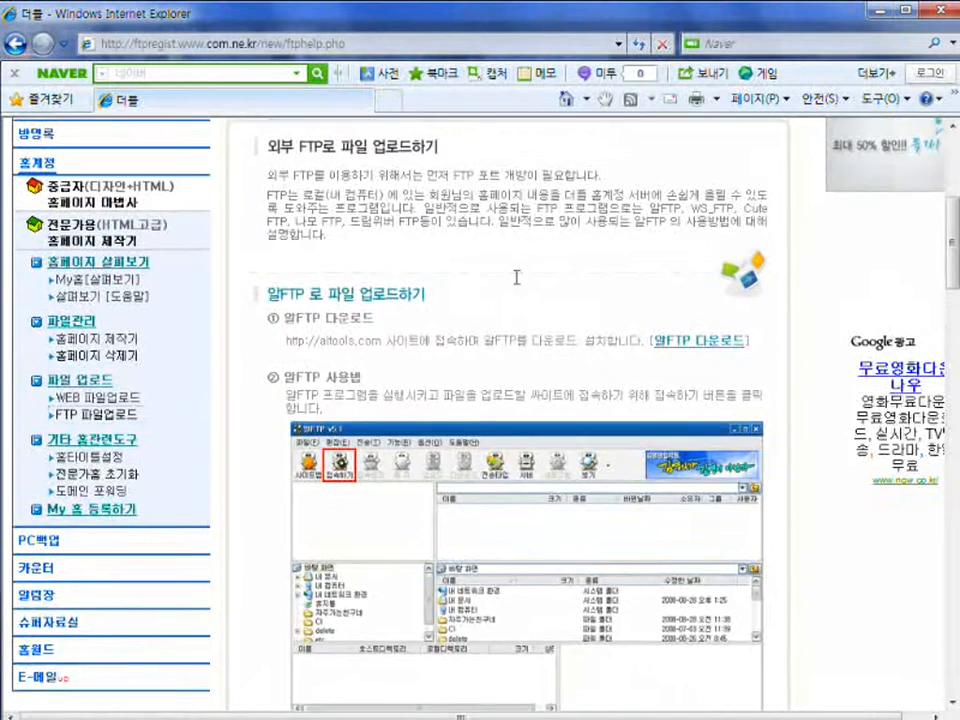
pyautogui.scroll(1, 489, 331)
pyautogui.hotkey('ctrl', '2')
pyautogui.moveTo(227, 299); pyautogui.dragTo(375, 329)
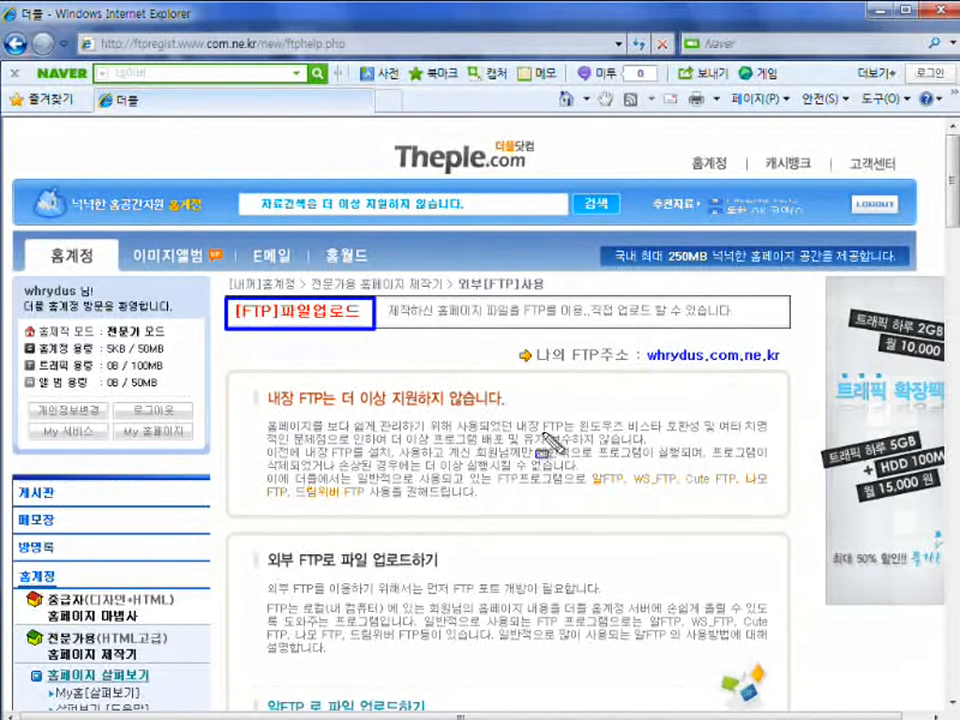
pyautogui.moveTo(591, 464); pyautogui.dragTo(625, 493)
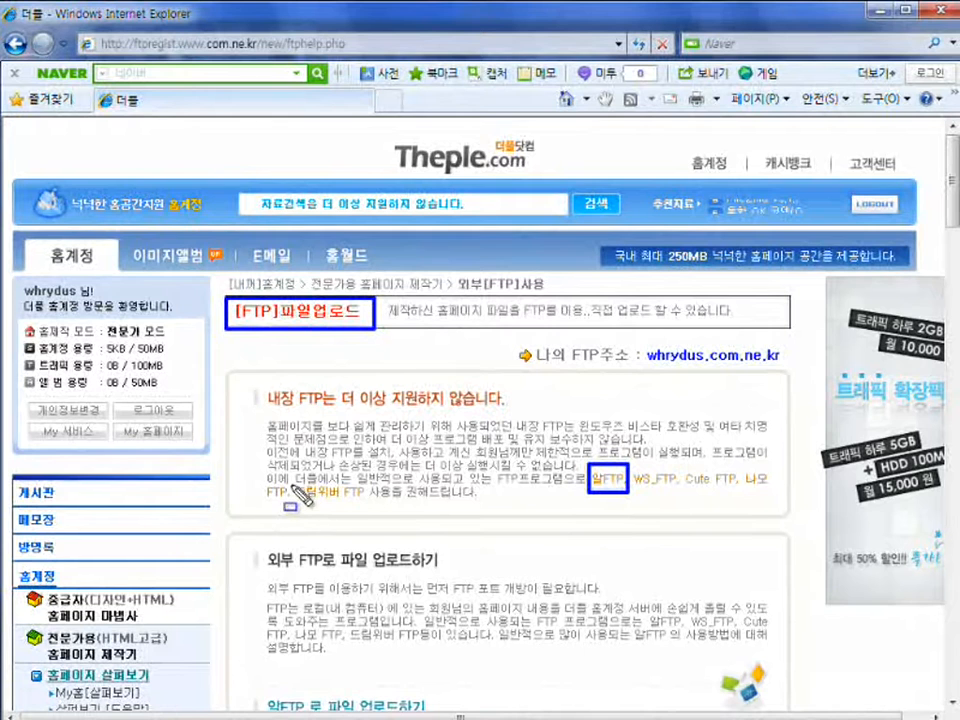
pyautogui.moveTo(291, 486); pyautogui.dragTo(363, 507)
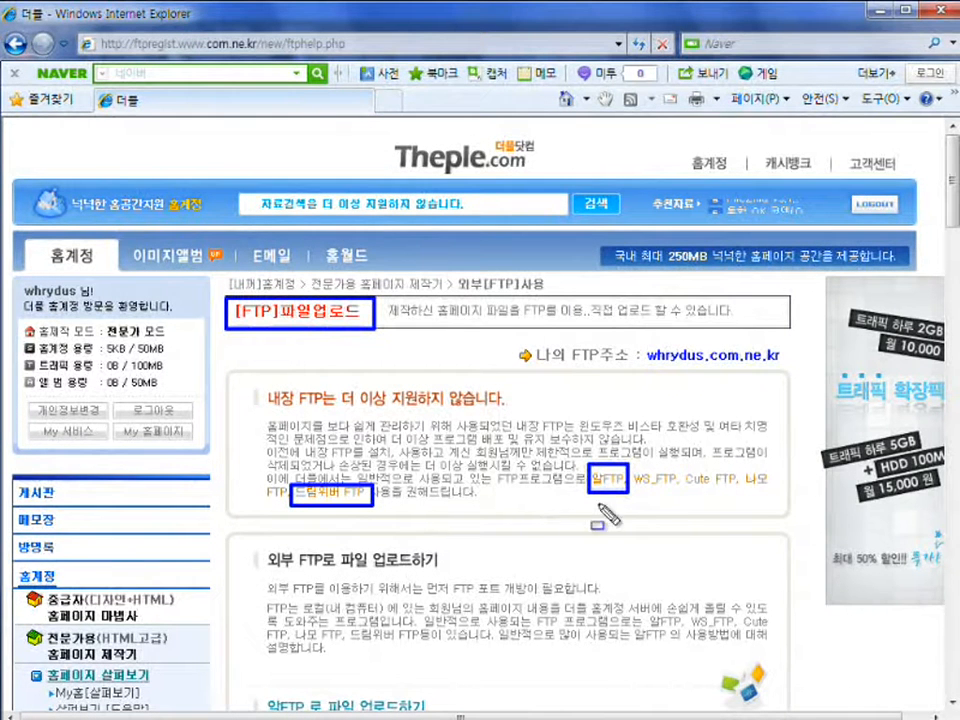
pyautogui.press('Escape')
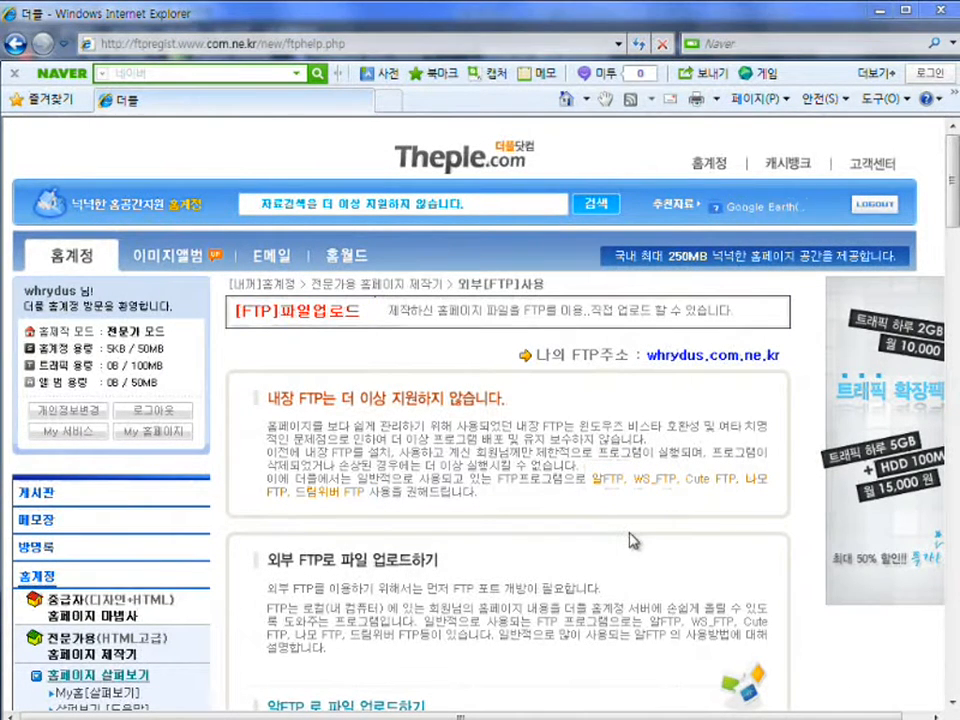
pyautogui.scroll(-3, 640, 543)
pyautogui.scroll(-3, 640, 543)
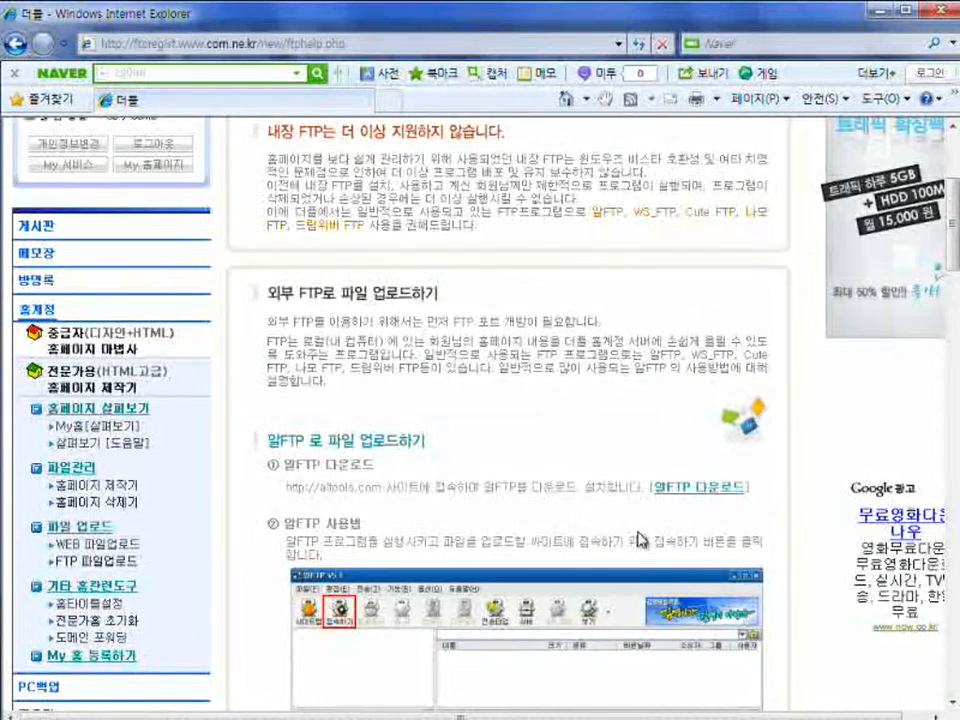
pyautogui.scroll(-4, 640, 540)
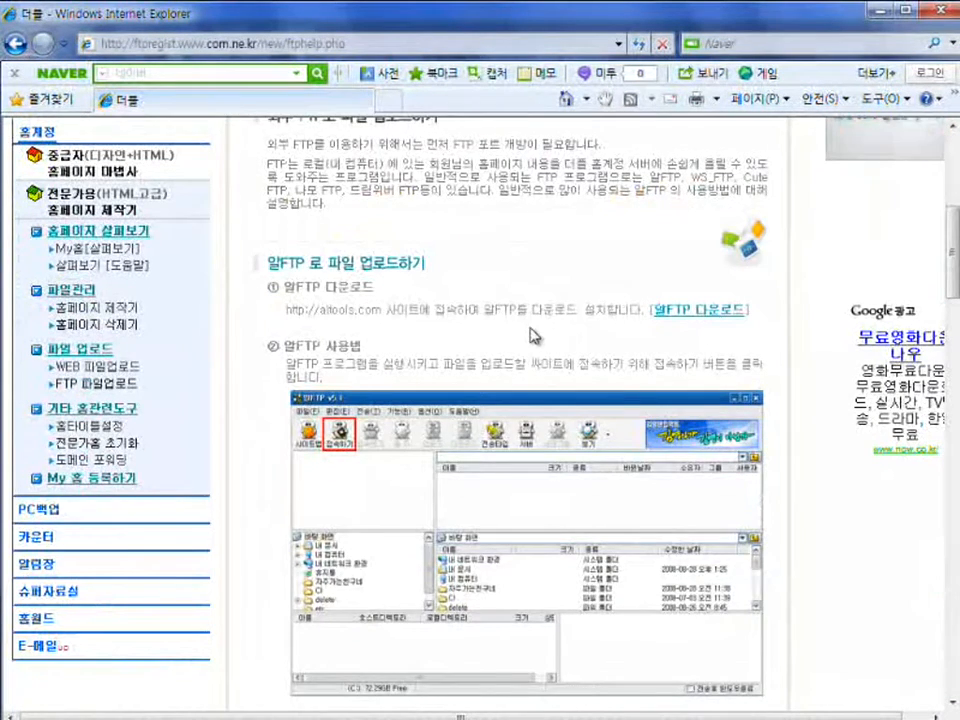
# Examine the guide's sections on starting 알FTP, entering the site connection details and the server and local file areas.
pyautogui.scroll(-2, 541, 345)
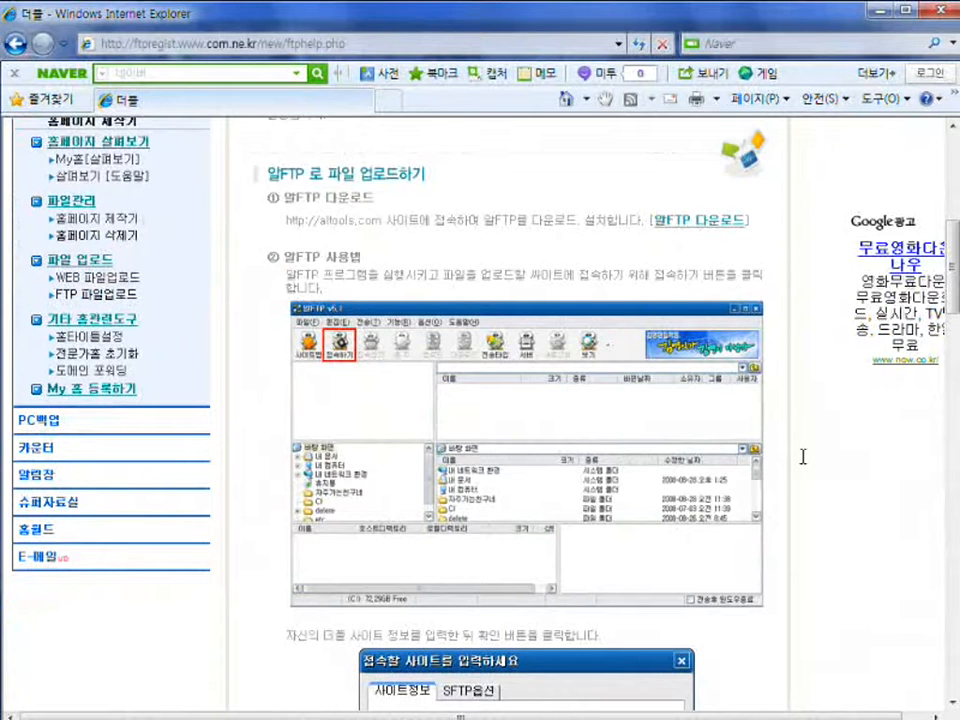
pyautogui.scroll(-8, 537, 463)
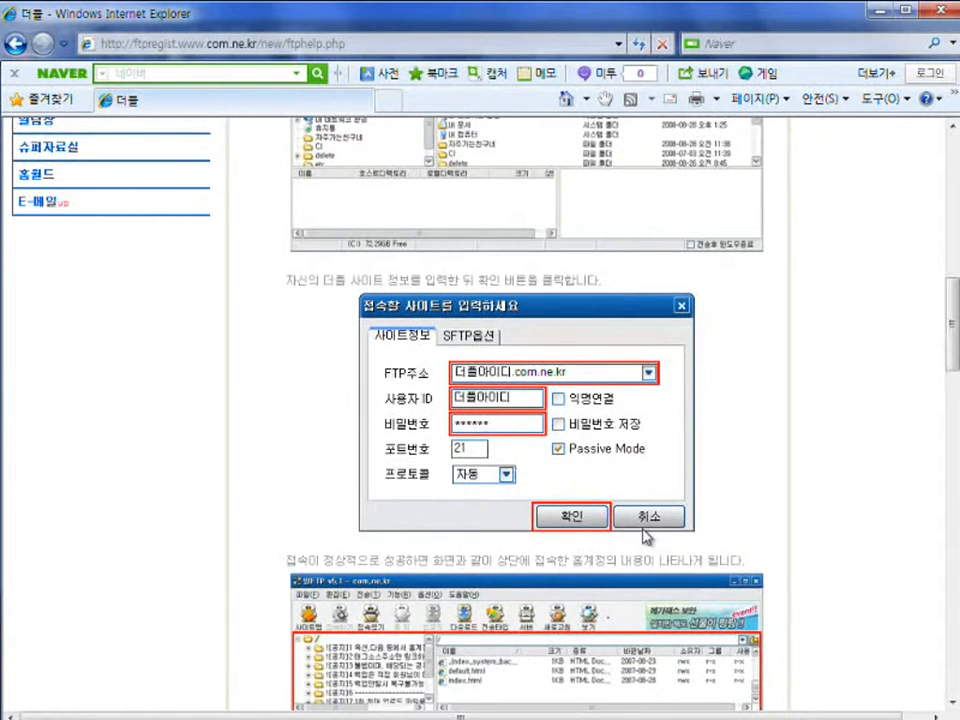
pyautogui.scroll(-3, 637, 530)
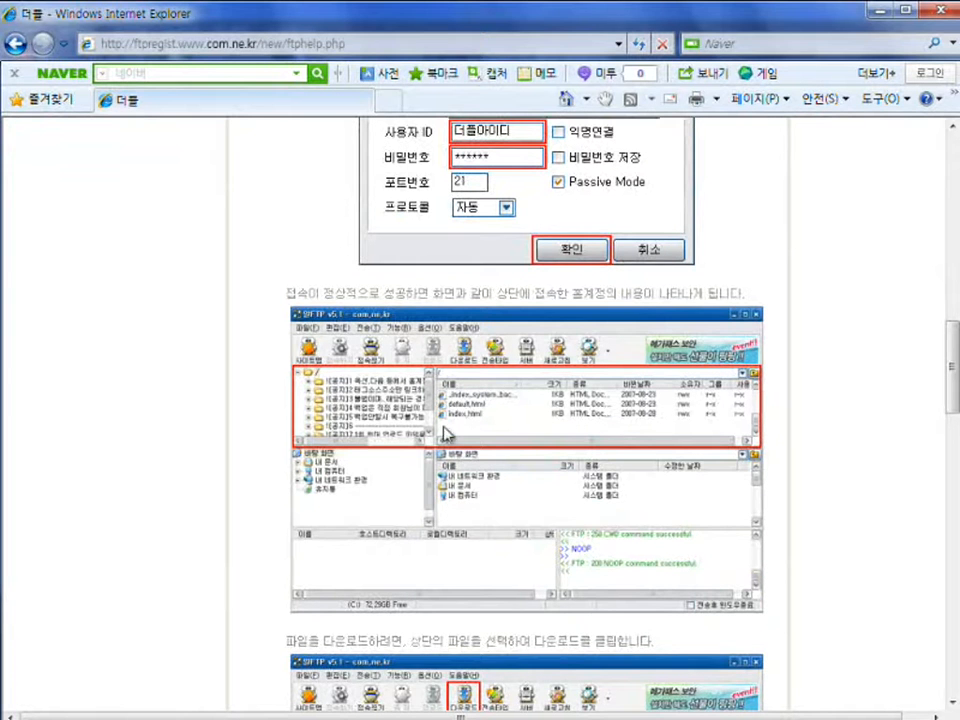
pyautogui.moveTo(296, 367)
pyautogui.mouseDown()
pyautogui.moveTo(620, 456)
pyautogui.moveTo(765, 455)
pyautogui.mouseUp()
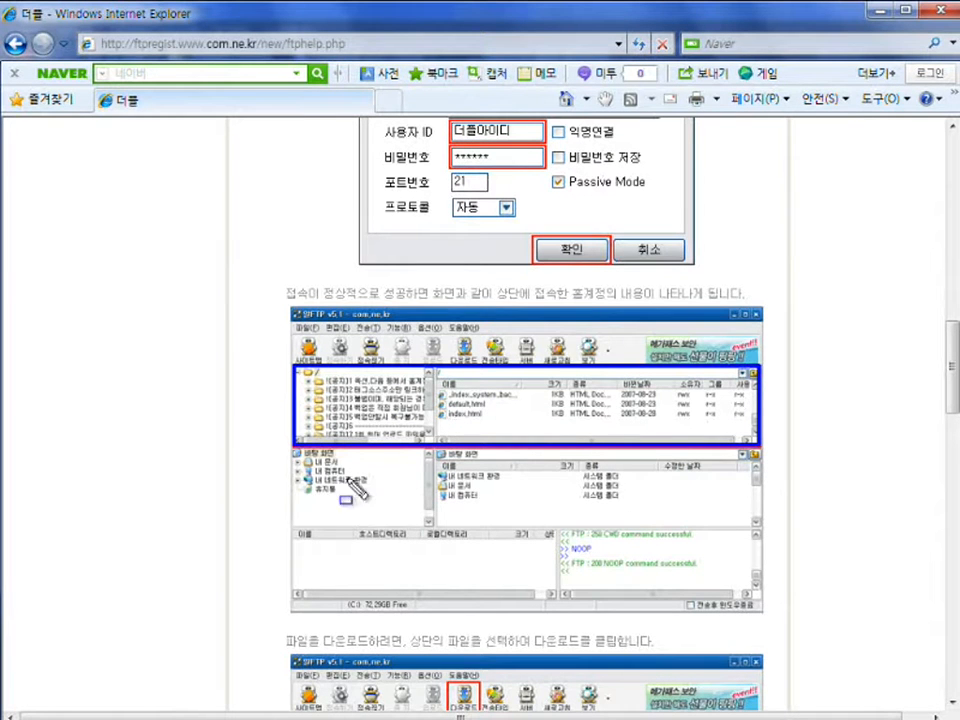
pyautogui.moveTo(292, 453)
pyautogui.mouseDown()
pyautogui.moveTo(656, 492)
pyautogui.moveTo(760, 522)
pyautogui.mouseUp()
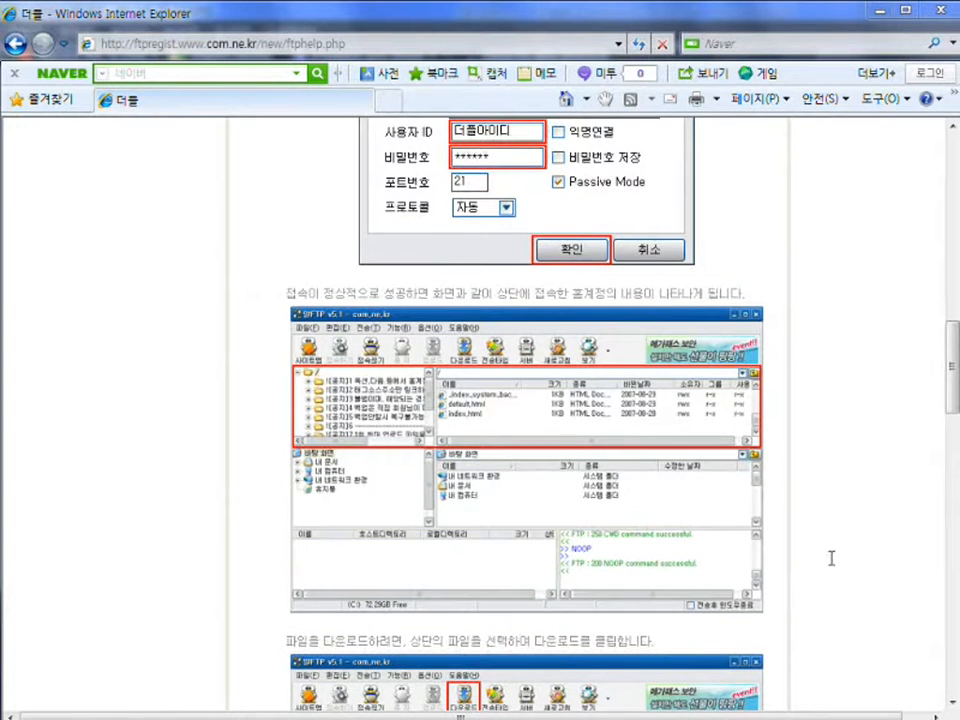
# Examine the guide's instructions for downloading files, uploading files and registering frequently used sites, and return to the page's beginning.
pyautogui.scroll(-5, 831, 558)
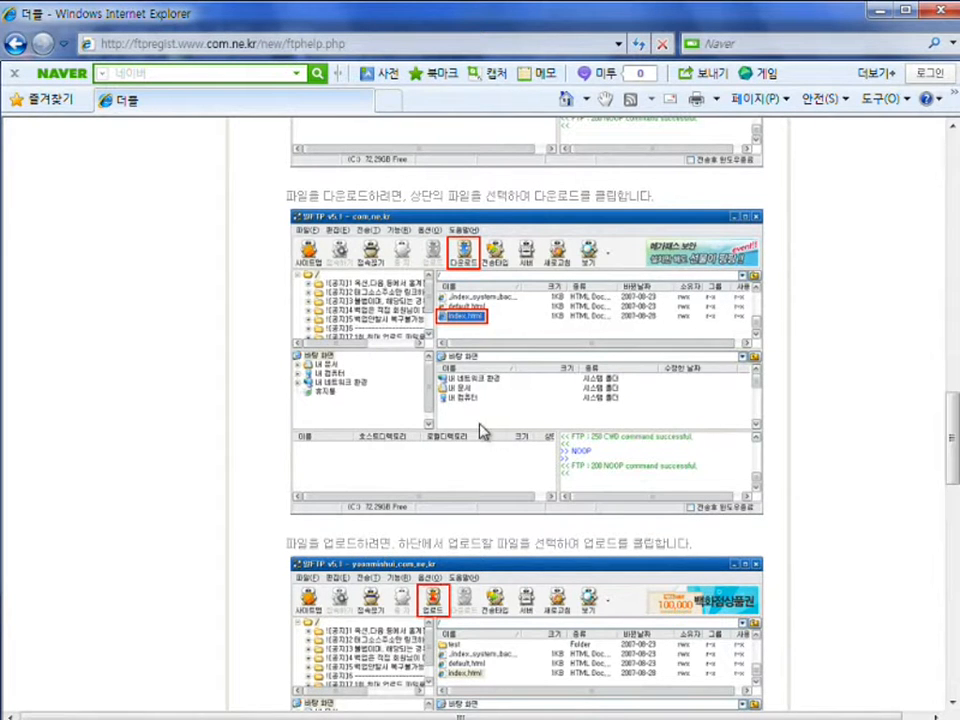
pyautogui.scroll(-3, 677, 611)
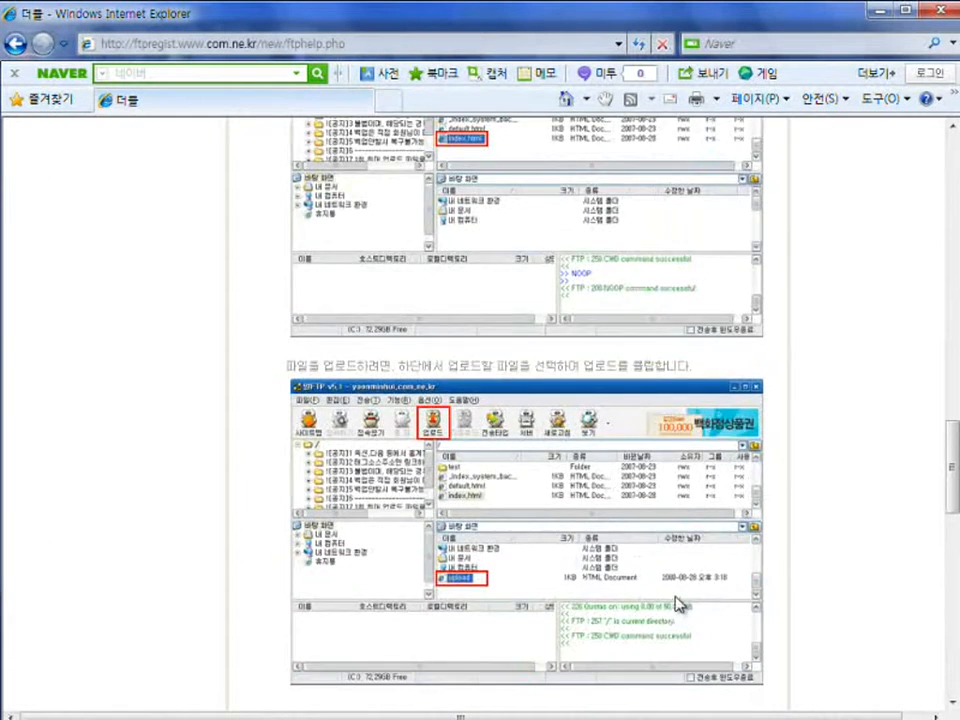
pyautogui.scroll(-2, 677, 603)
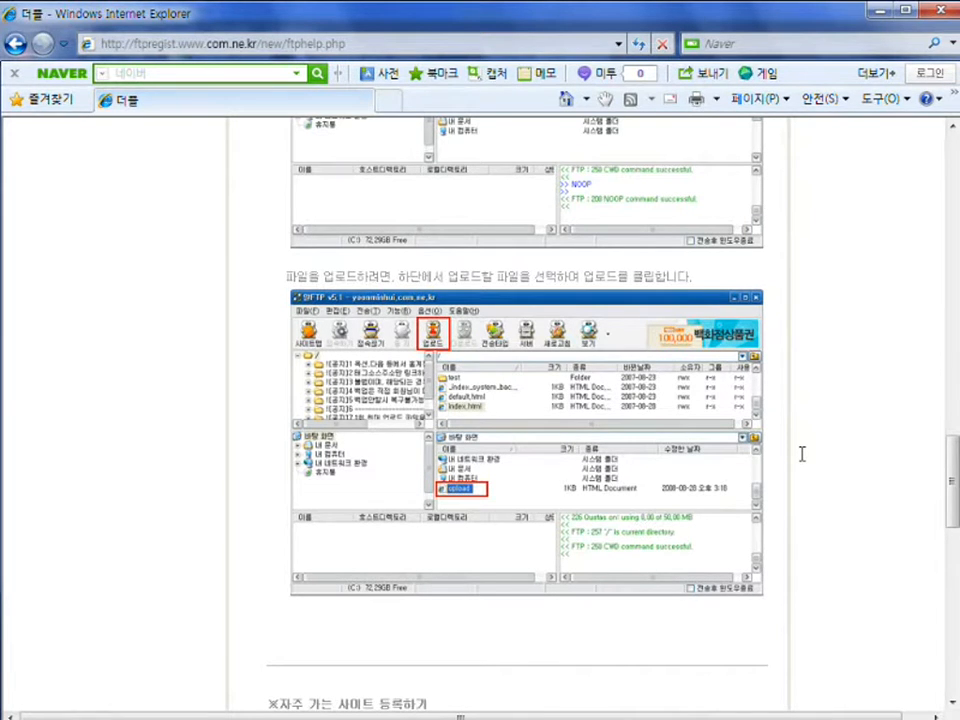
pyautogui.scroll(-3, 801, 454)
pyautogui.scroll(-2, 801, 454)
pyautogui.scroll(-4, 757, 490)
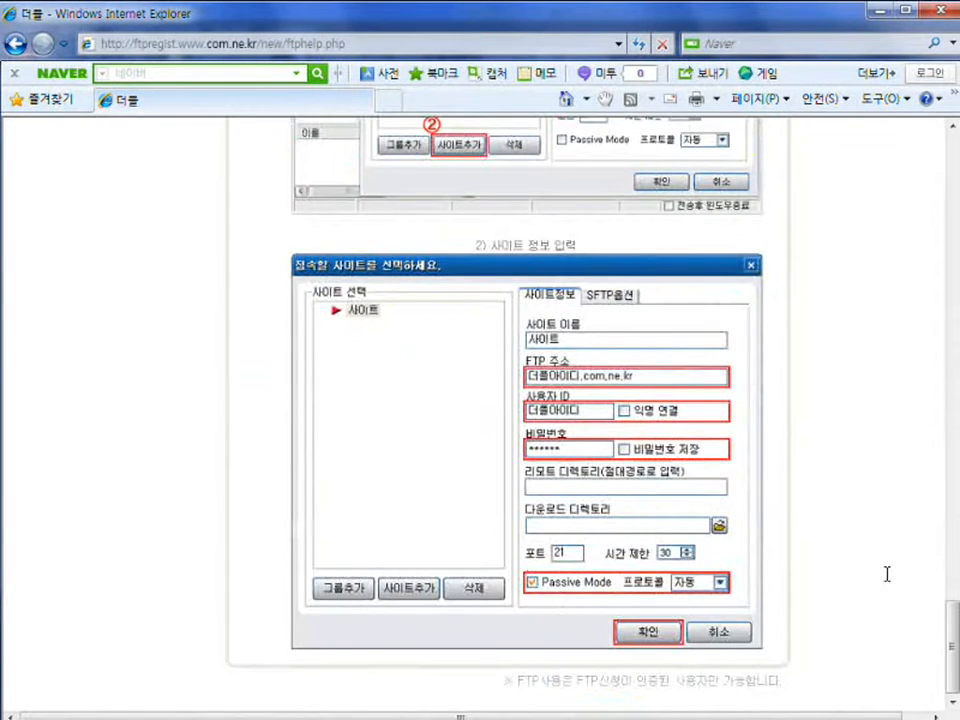
pyautogui.moveTo(955, 665); pyautogui.dragTo(953, 182)
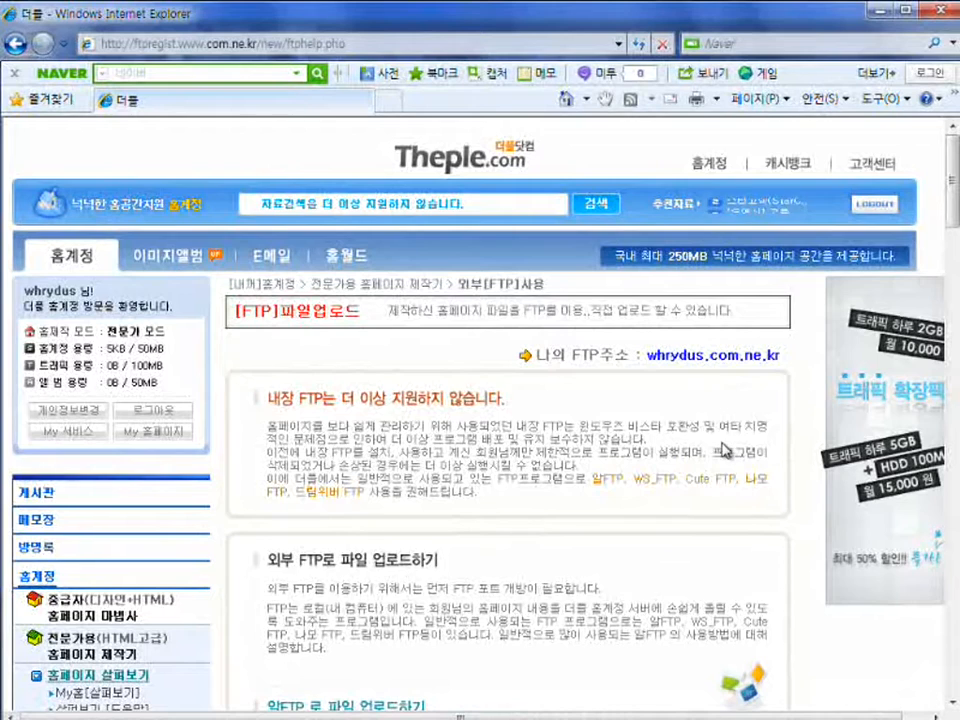
pyautogui.scroll(-3, 716, 449)
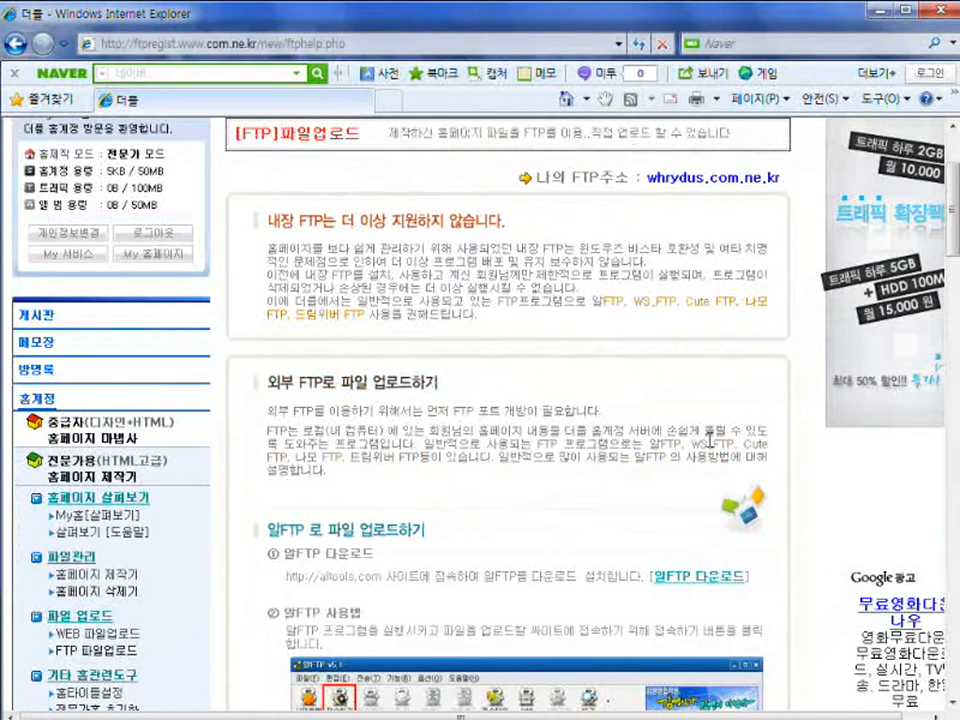
pyautogui.scroll(2, 710, 440)
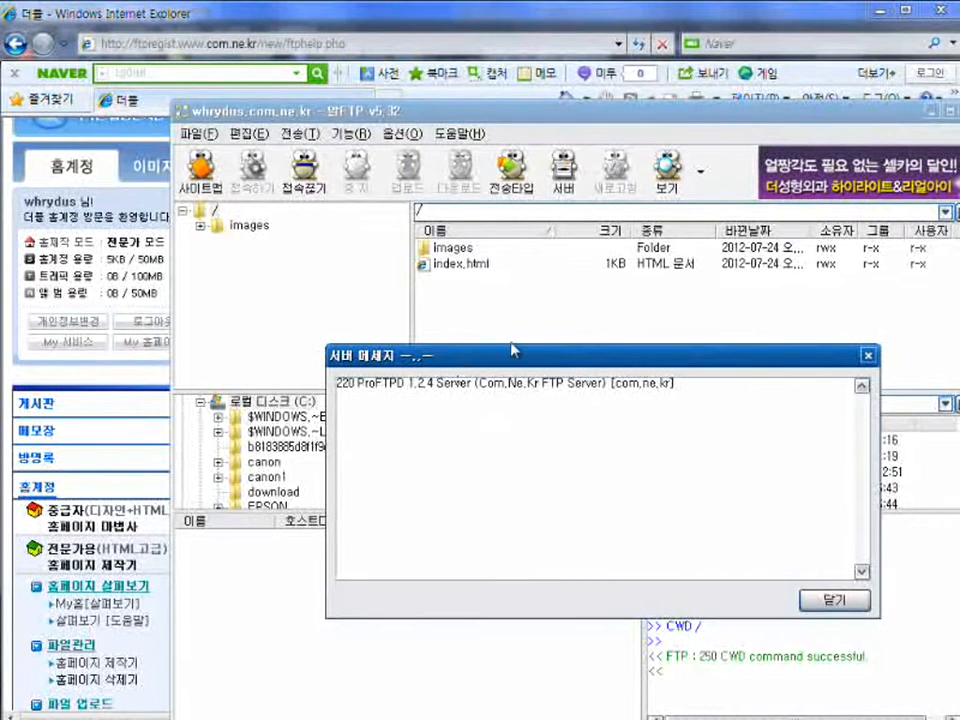
# Dismiss the server message in 알FTP and open local folder 26 inside dw_cs6_예제.
pyautogui.click(832, 600)
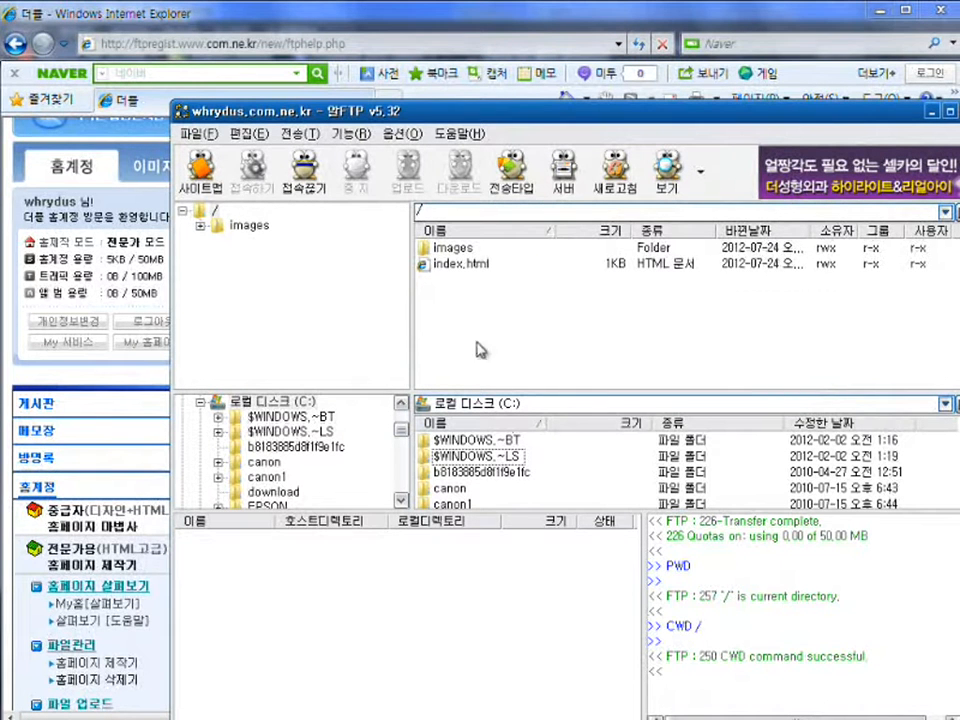
pyautogui.moveTo(446, 250); pyautogui.dragTo(489, 276)
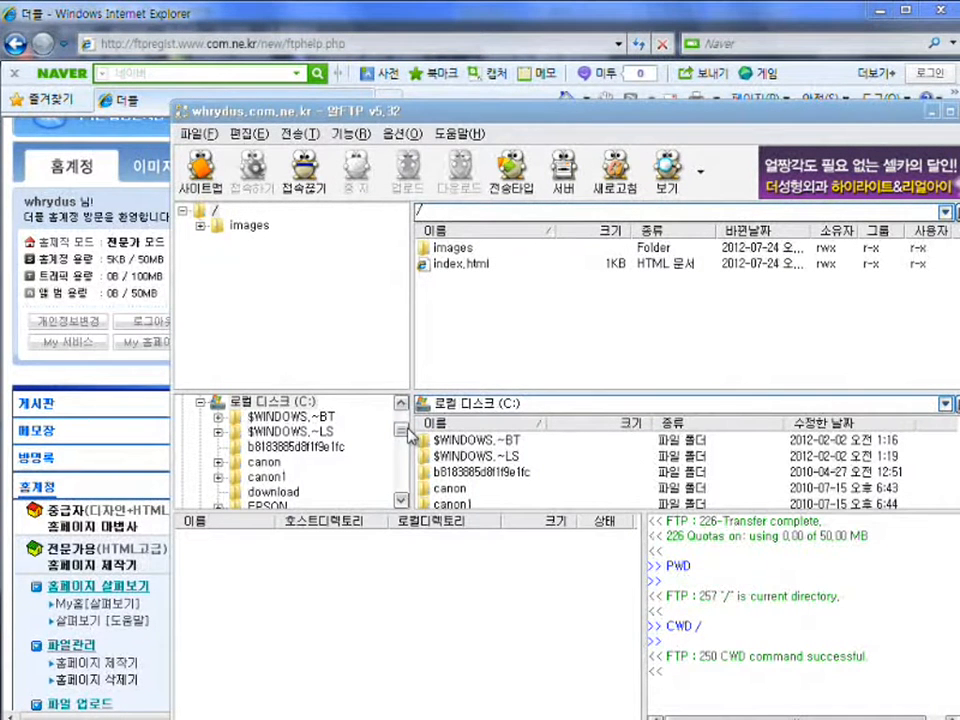
pyautogui.click(200, 403)
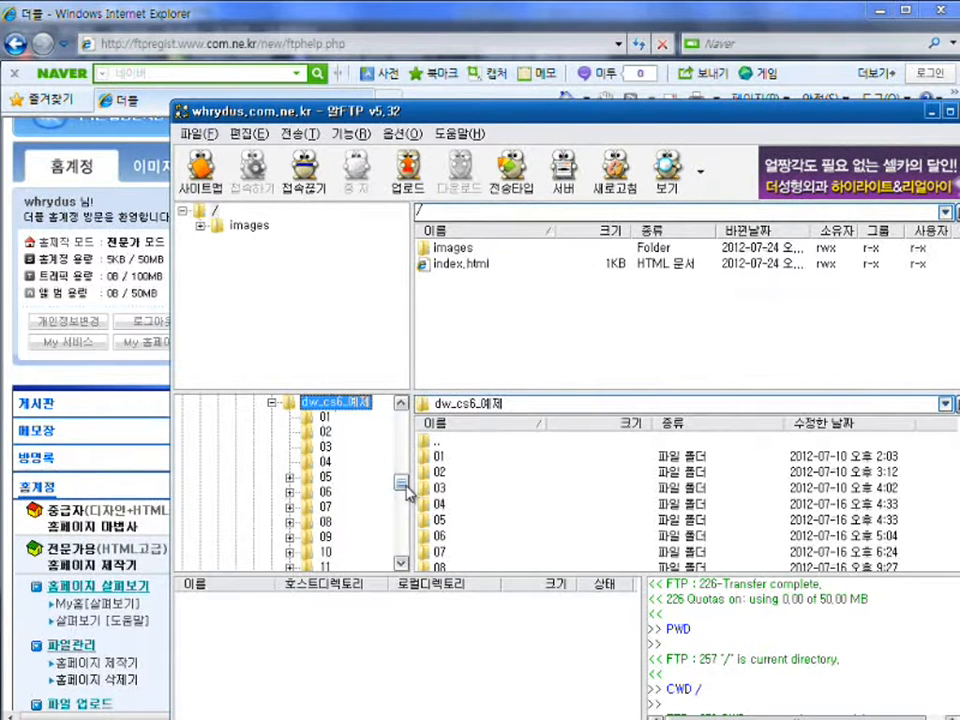
pyautogui.moveTo(402, 485); pyautogui.dragTo(402, 511)
pyautogui.click(325, 492)
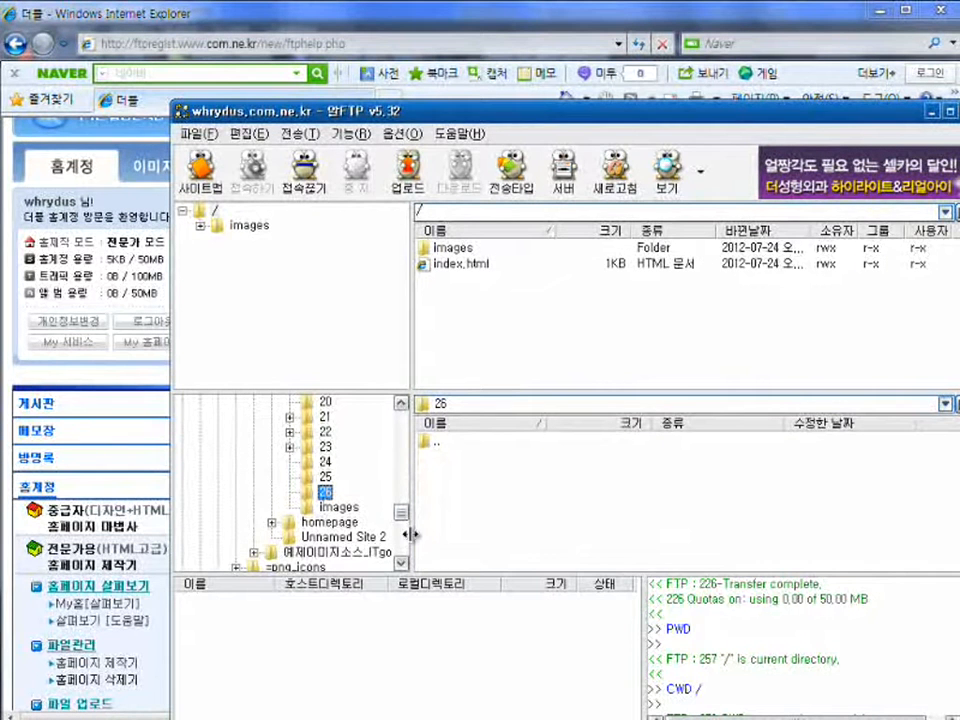
pyautogui.moveTo(400, 514); pyautogui.dragTo(399, 506)
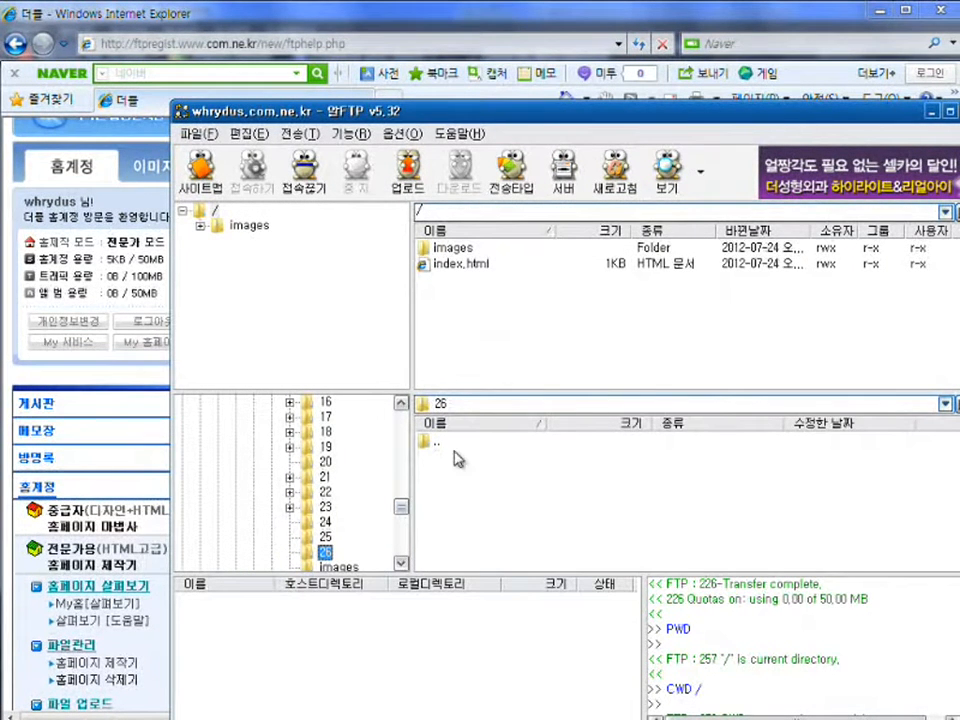
pyautogui.moveTo(440, 447); pyautogui.dragTo(542, 506)
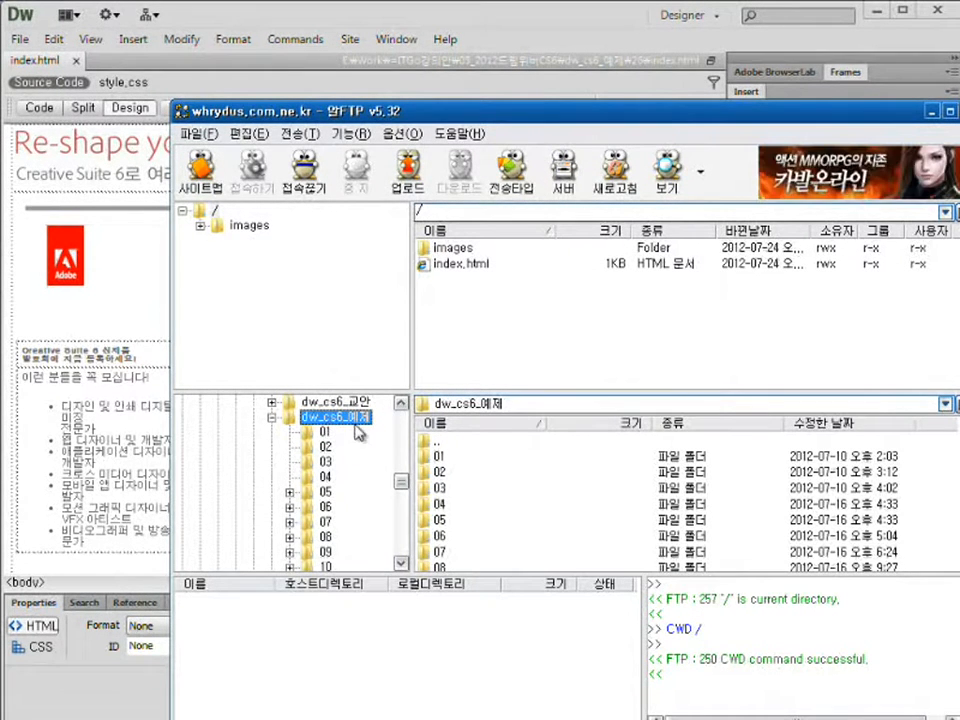
# Reopen local folder 26 under dw_cs6_예제 to refresh its listing and examine its web files, including index.html.
pyautogui.click(403, 565)
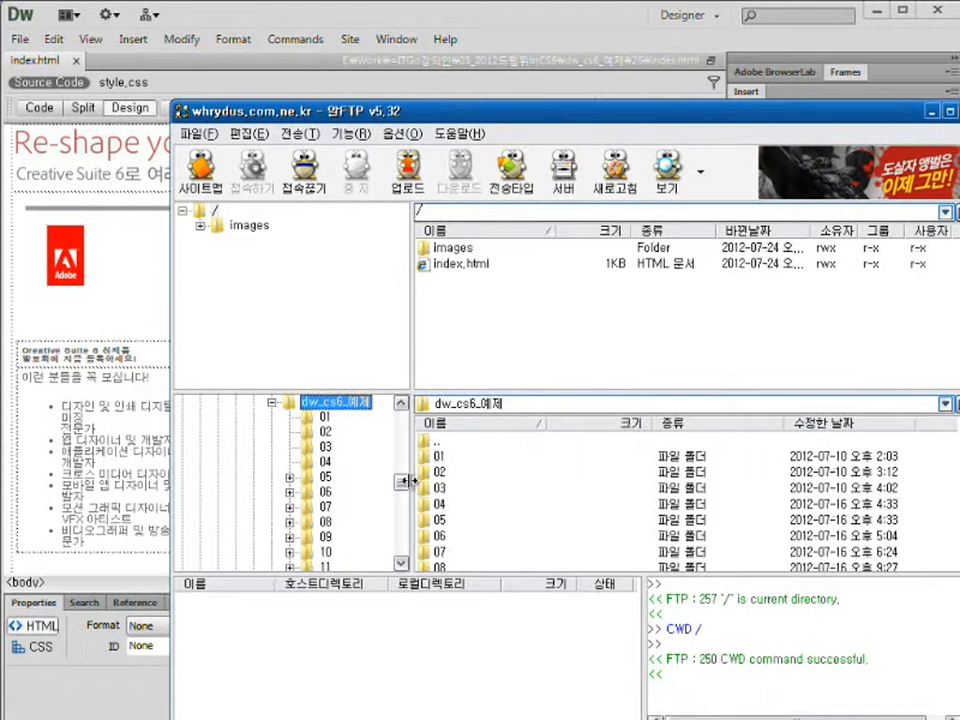
pyautogui.moveTo(401, 486); pyautogui.dragTo(409, 520)
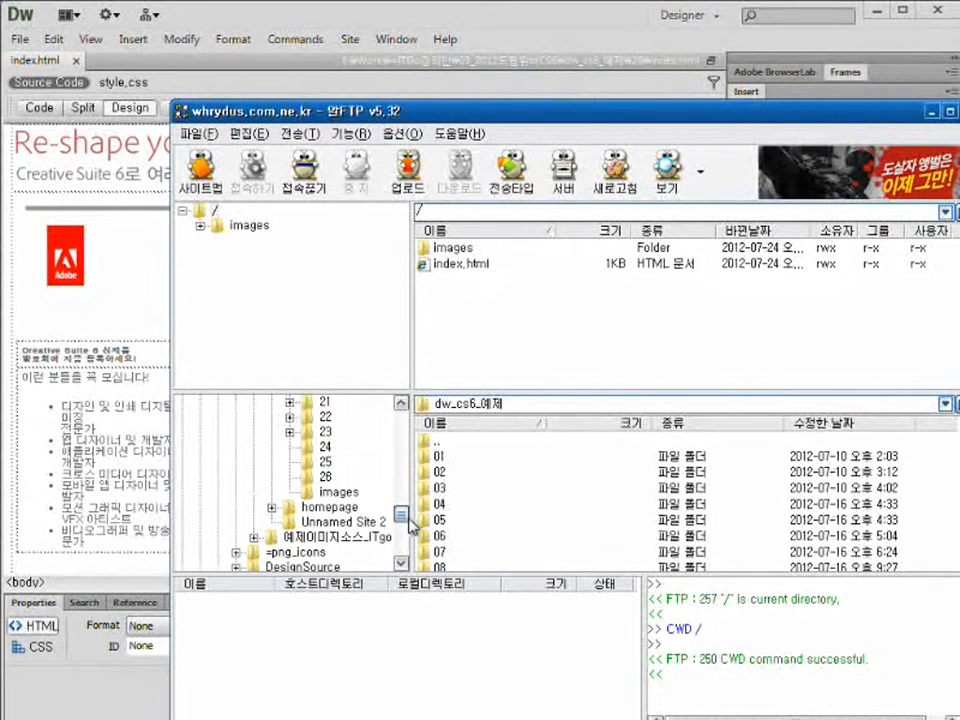
pyautogui.click(326, 479)
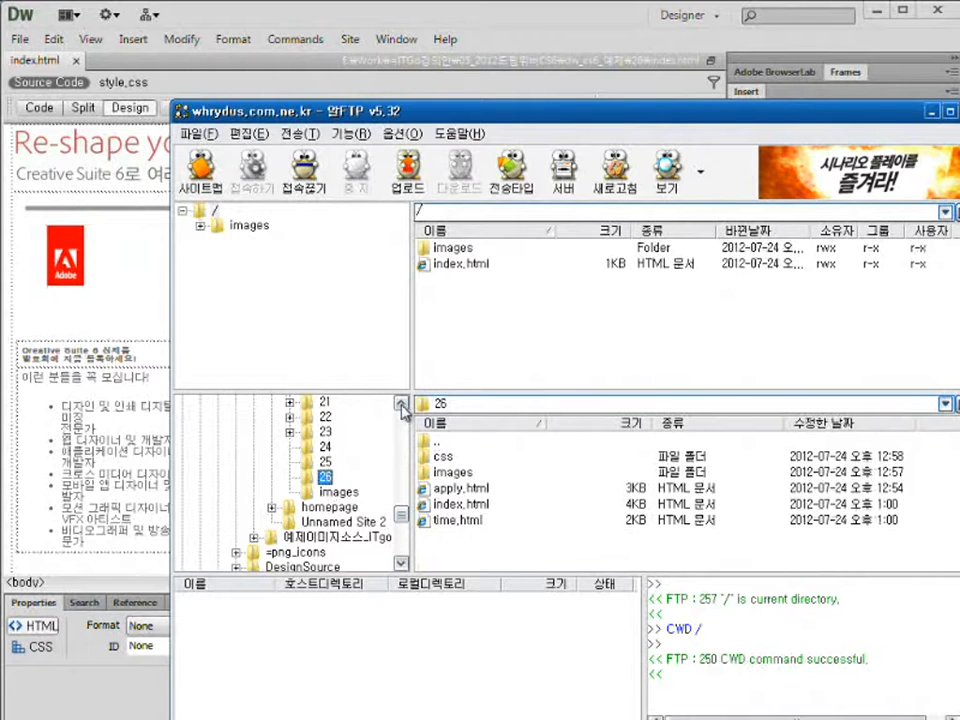
pyautogui.click(402, 405)
pyautogui.click(402, 405)
pyautogui.click(402, 405)
pyautogui.click(402, 405)
pyautogui.moveTo(474, 523); pyautogui.dragTo(508, 514)
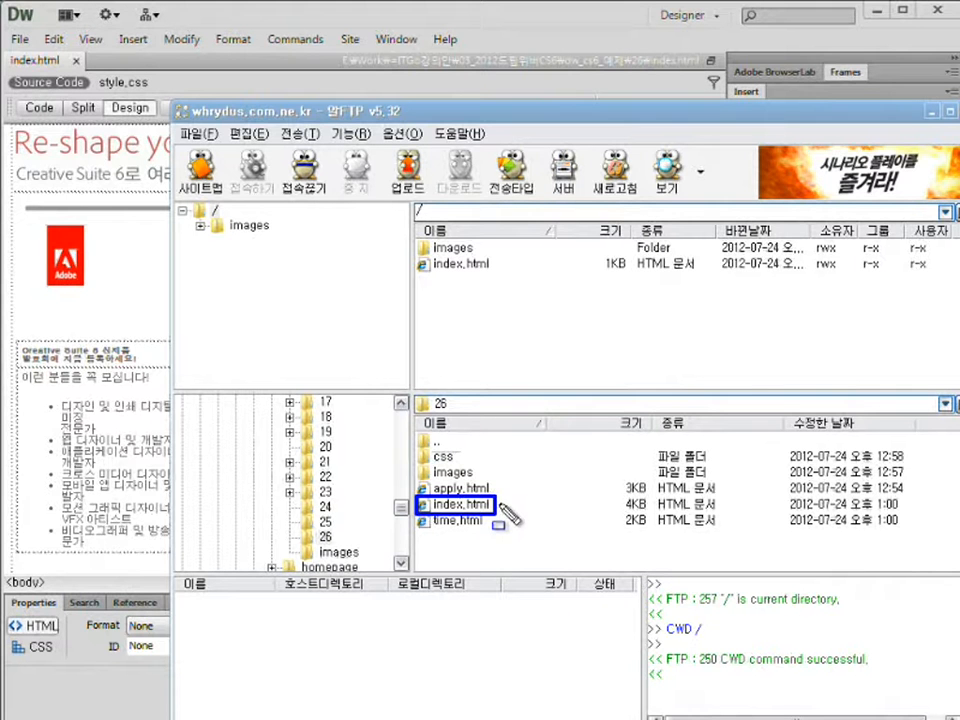
pyautogui.press('Escape')
# Select all items in local folder 26, from css through time.html, and clear the selection.
pyautogui.click(440, 460)
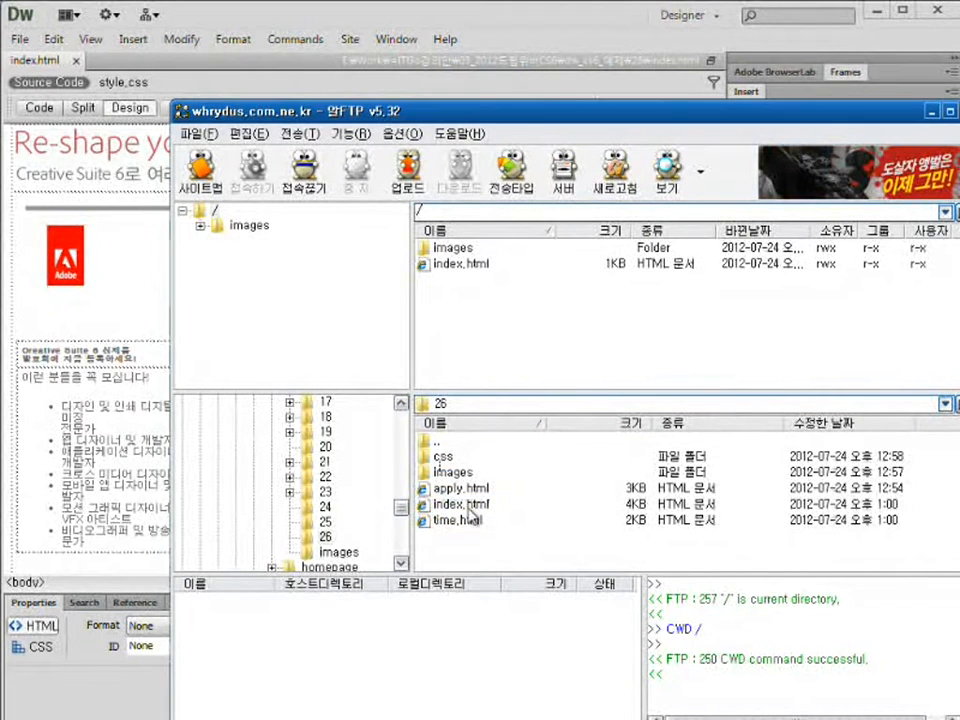
pyautogui.keyDown('shift'); pyautogui.click(473, 527); pyautogui.keyUp('shift')
pyautogui.click(553, 540)
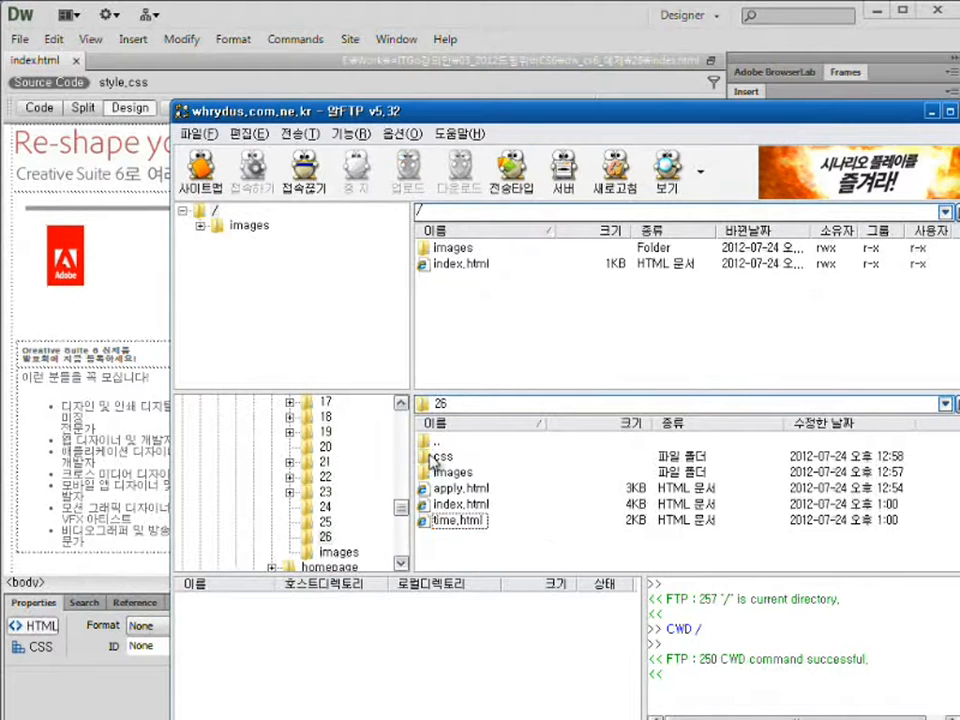
pyautogui.click(450, 460)
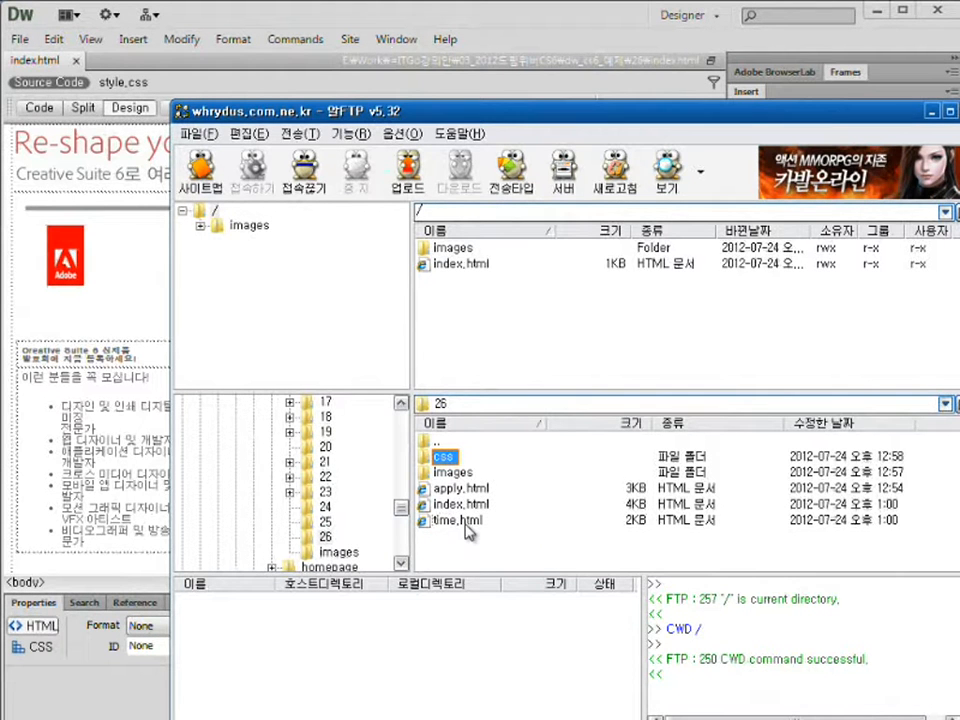
pyautogui.keyDown('shift'); pyautogui.click(470, 528); pyautogui.keyUp('shift')
pyautogui.moveTo(528, 550); pyautogui.dragTo(443, 459)
pyautogui.click(542, 542)
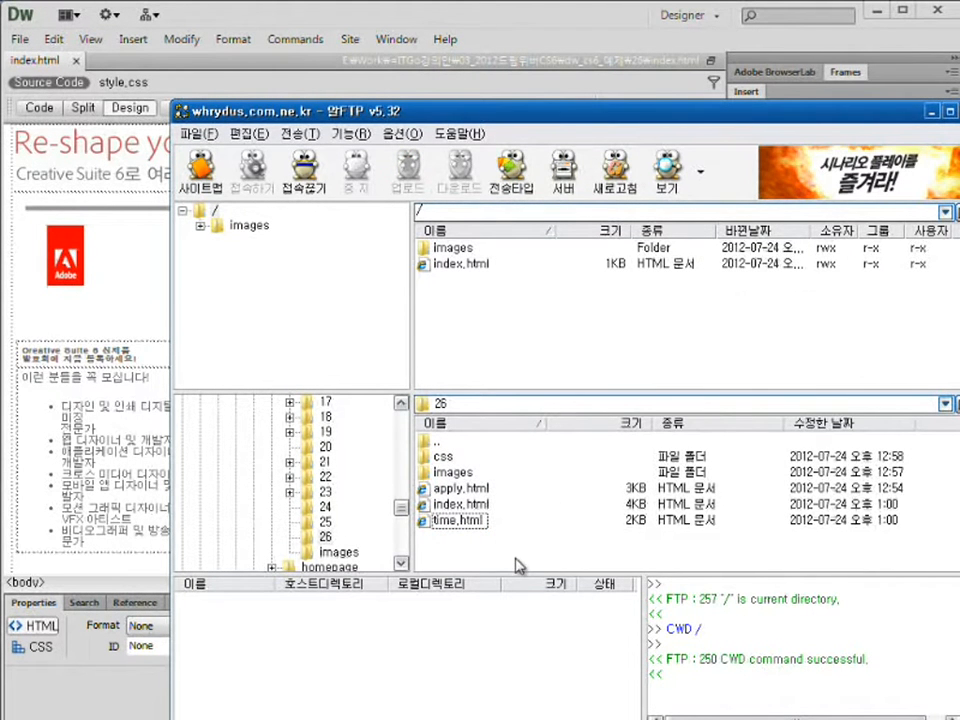
# Reposition the 알FTP window, switch to Dreamweaver and look through the index.html page.
pyautogui.moveTo(436, 117); pyautogui.dragTo(354, 115)
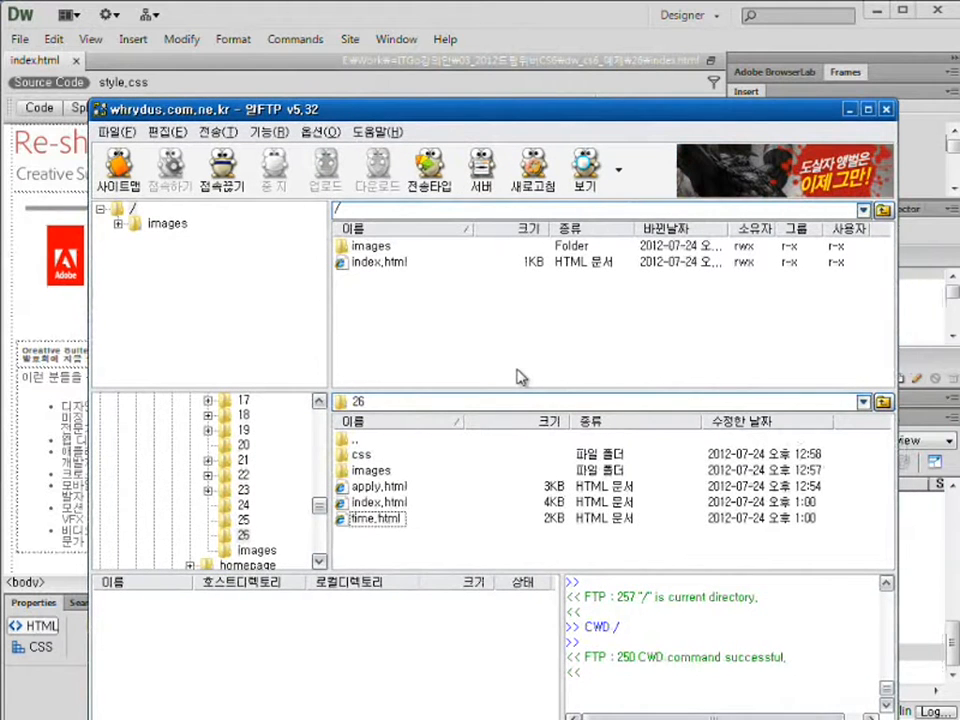
pyautogui.click(369, 11)
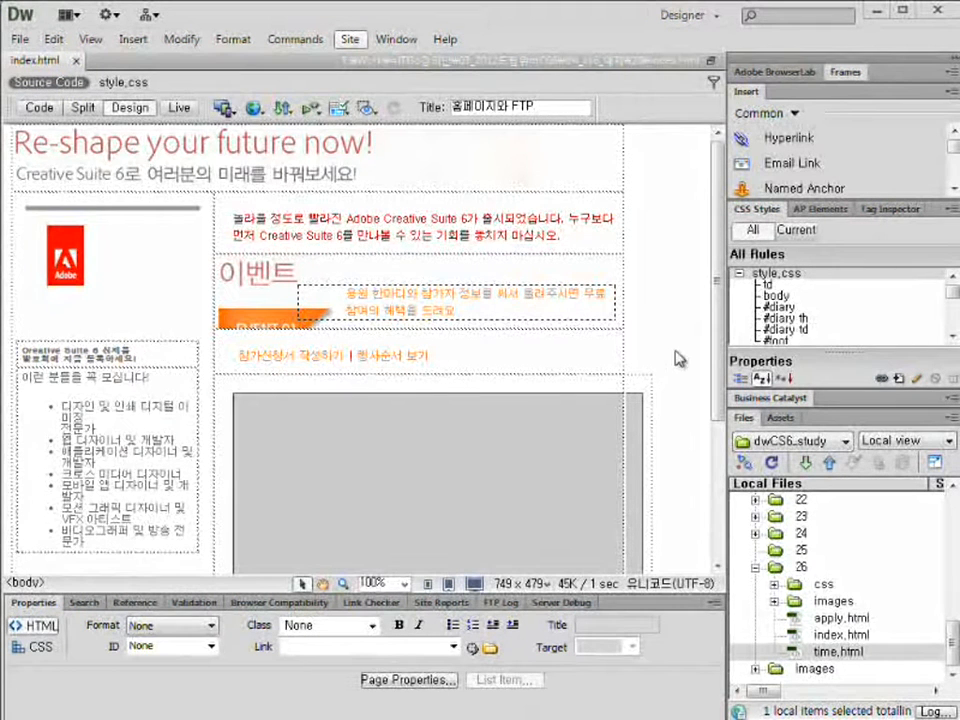
pyautogui.scroll(-5, 722, 328)
pyautogui.scroll(5, 714, 317)
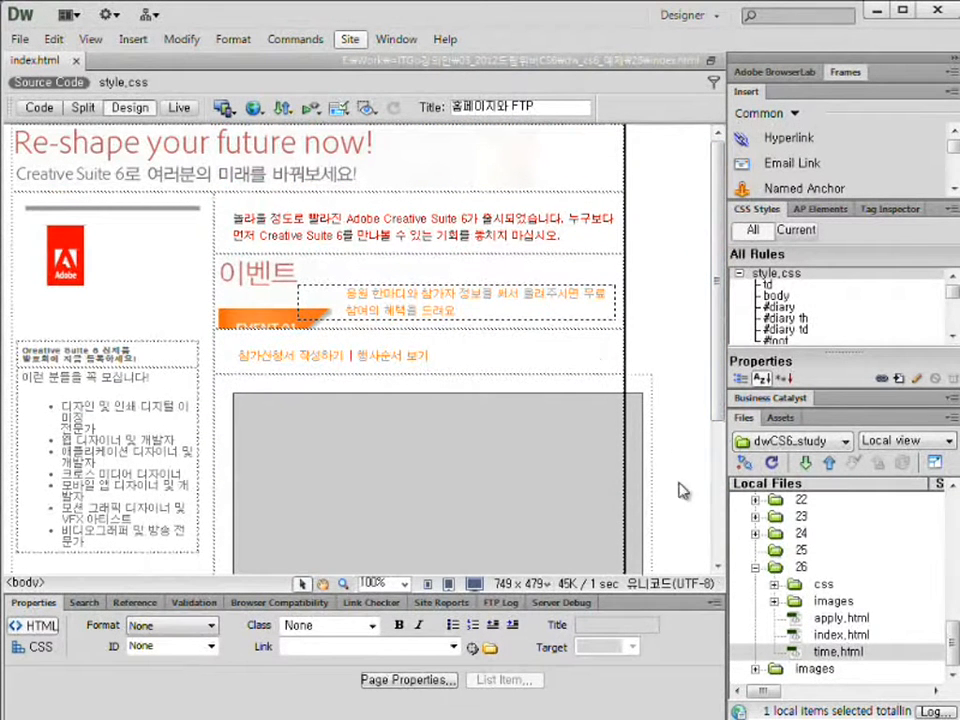
# Open apply.html and time.html from folder 26 to view their content, and close both documents.
pyautogui.click(833, 619)
pyautogui.doubleClick(833, 619)
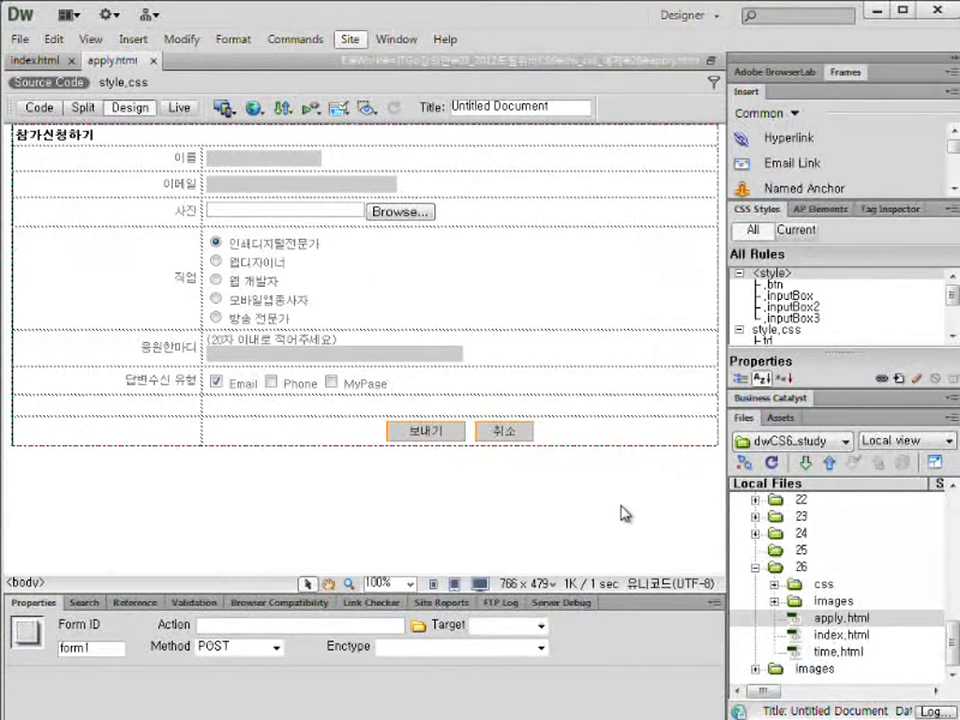
pyautogui.doubleClick(800, 650)
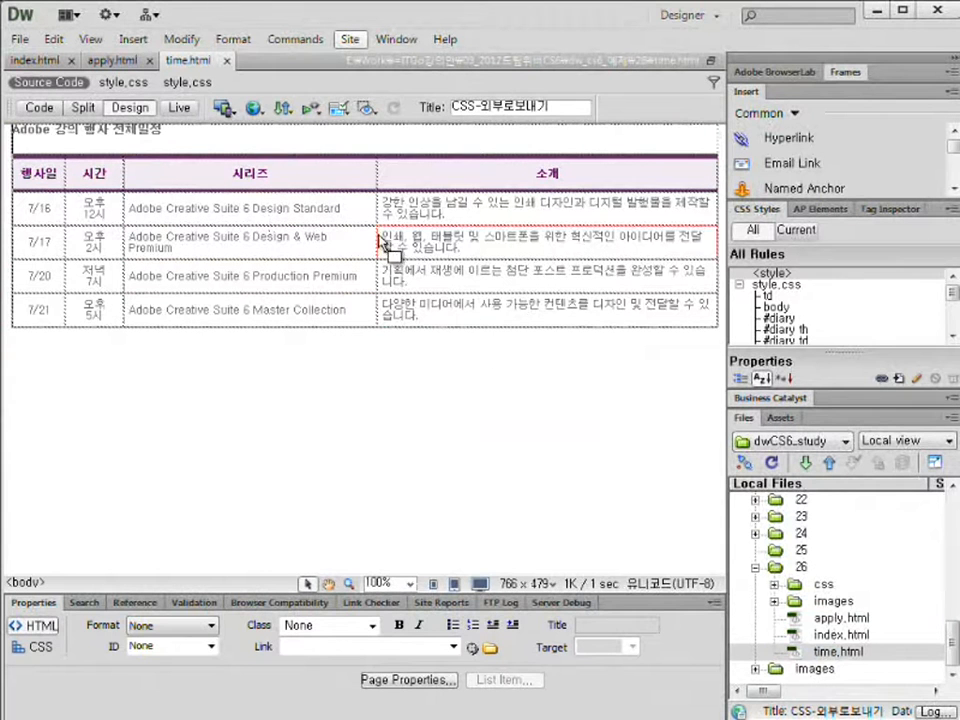
pyautogui.hotkey('ctrl', 'w')
pyautogui.hotkey('ctrl', 'w')
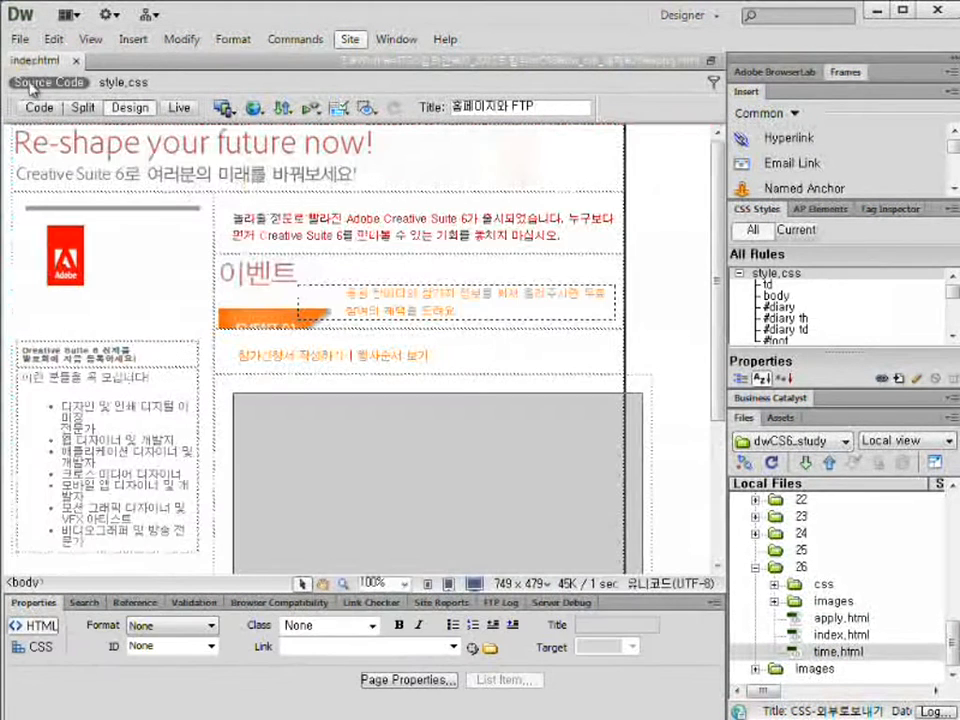
# Expand the images folder in folder 26 and inspect the title image and logo area used in index.html.
pyautogui.click(775, 603)
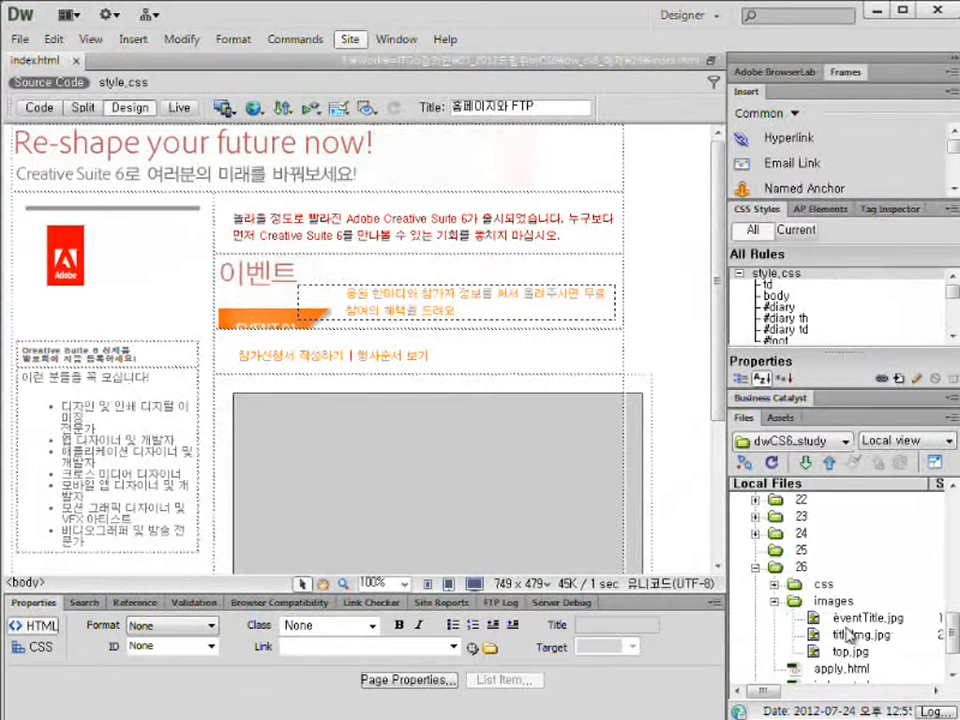
pyautogui.click(213, 170)
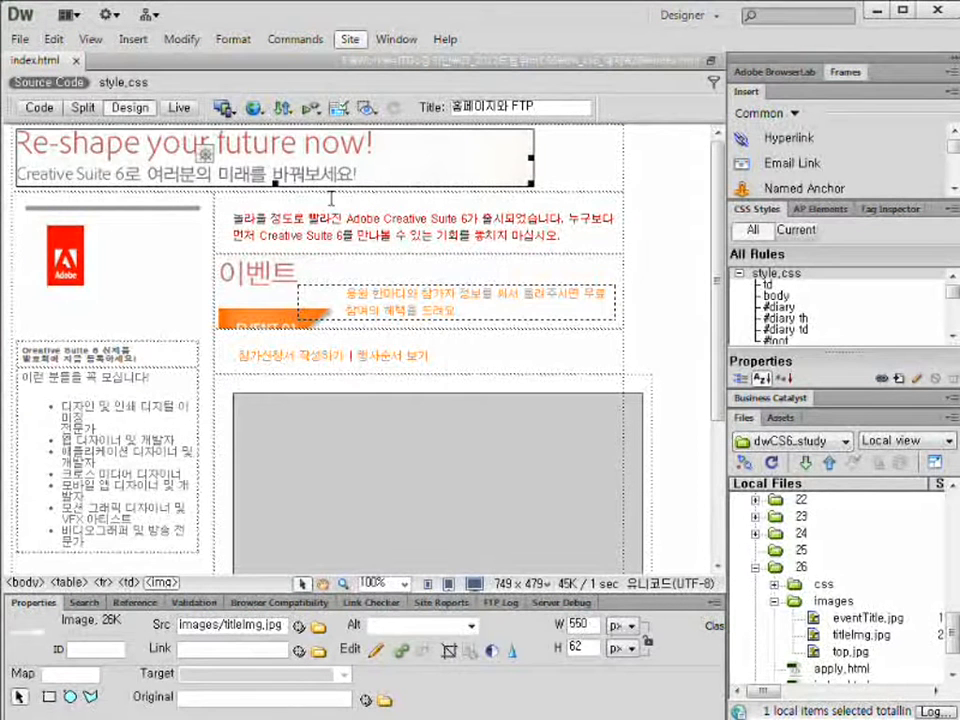
pyautogui.moveTo(22, 199)
pyautogui.mouseDown()
pyautogui.moveTo(185, 282)
pyautogui.moveTo(242, 344)
pyautogui.moveTo(250, 325)
pyautogui.mouseUp()
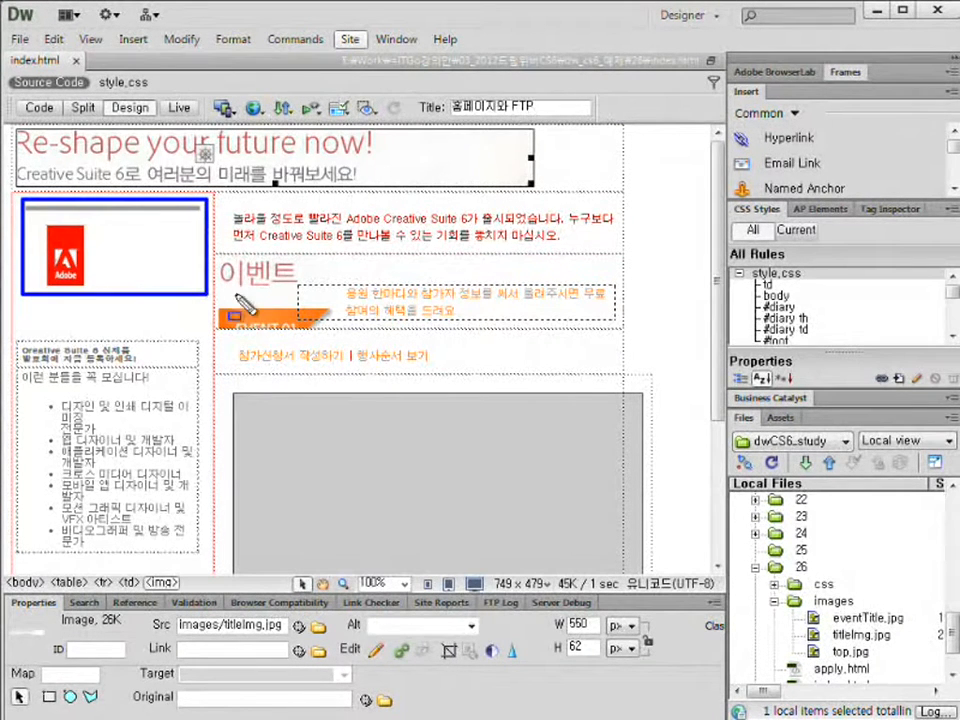
# Examine the event image and main title image in index.html, and enlarge the CSS Styles panel.
pyautogui.moveTo(218, 255); pyautogui.dragTo(331, 336)
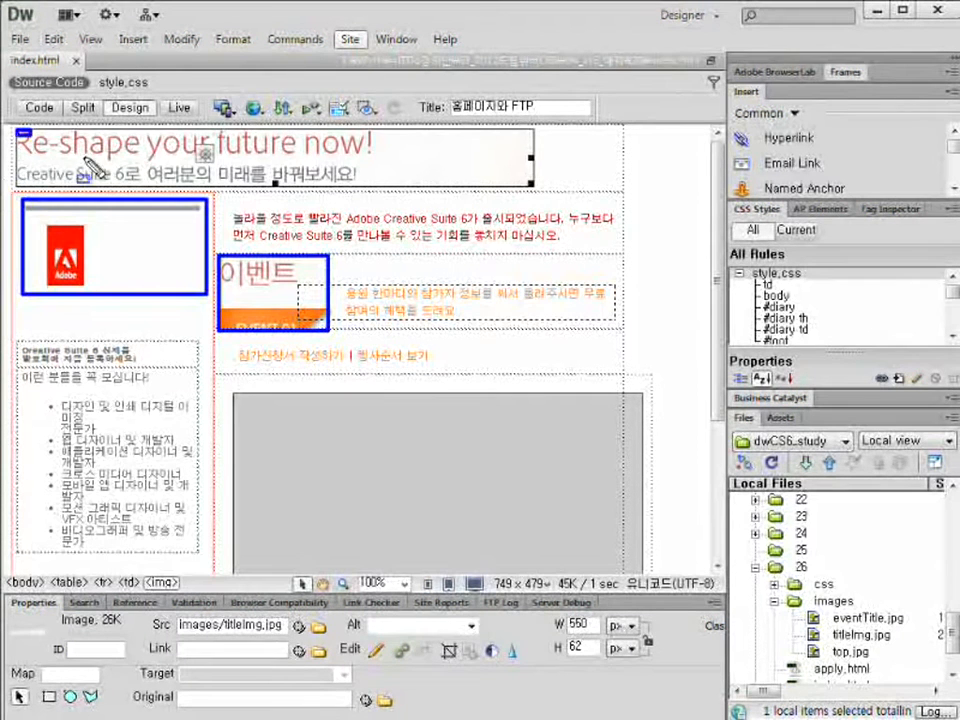
pyautogui.moveTo(16, 131); pyautogui.dragTo(386, 189)
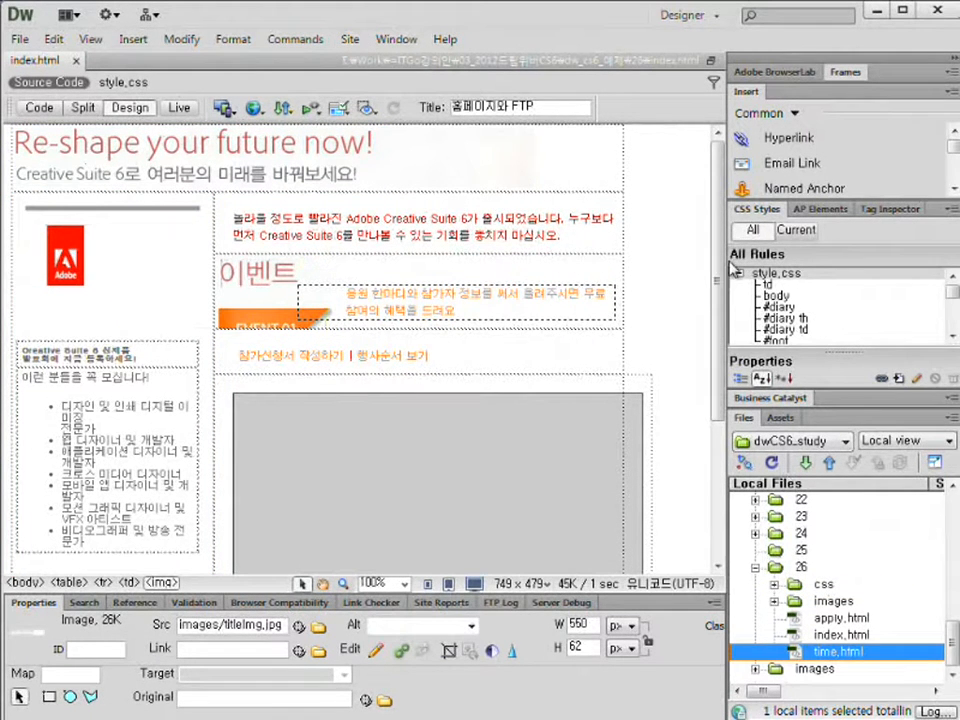
pyautogui.moveTo(814, 388); pyautogui.dragTo(815, 432)
pyautogui.click(206, 186)
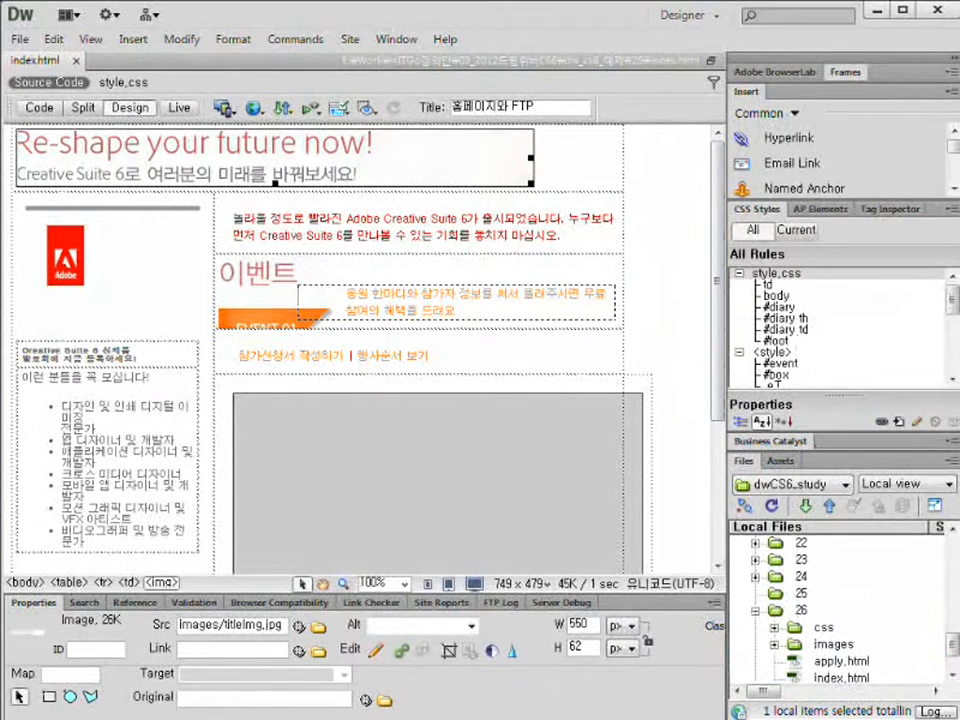
# Examine the style.css and <style> rule groups in CSS Styles, and collapse both groups.
pyautogui.moveTo(727, 203)
pyautogui.mouseDown()
pyautogui.moveTo(773, 231)
pyautogui.moveTo(864, 390)
pyautogui.moveTo(850, 386)
pyautogui.mouseUp()
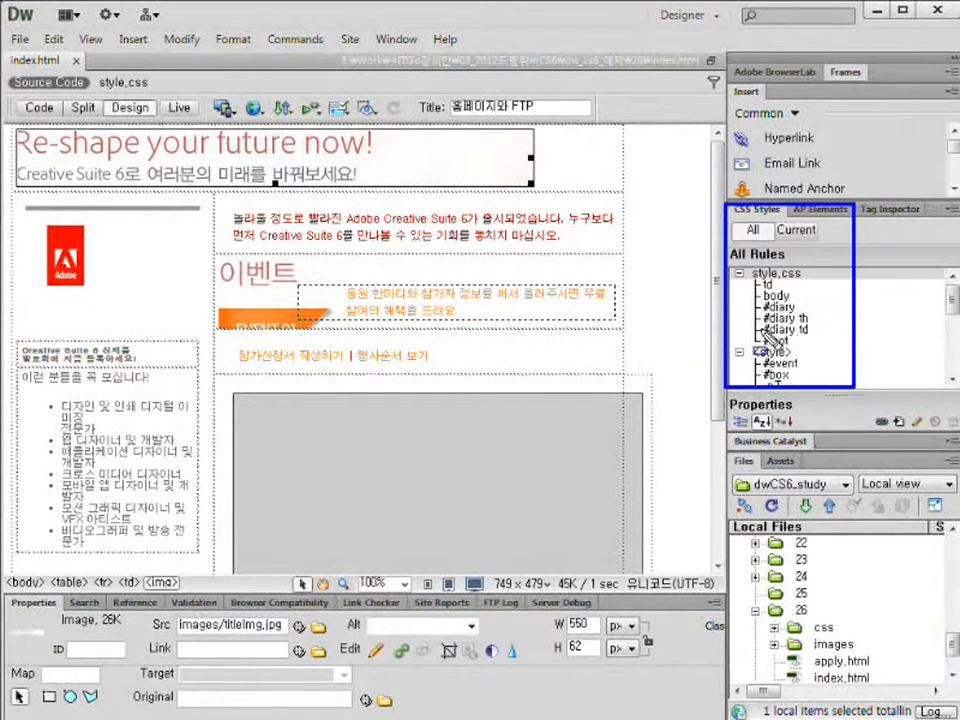
pyautogui.moveTo(735, 347)
pyautogui.mouseDown()
pyautogui.moveTo(785, 385)
pyautogui.moveTo(770, 387)
pyautogui.mouseUp()
pyautogui.moveTo(741, 265); pyautogui.dragTo(817, 328)
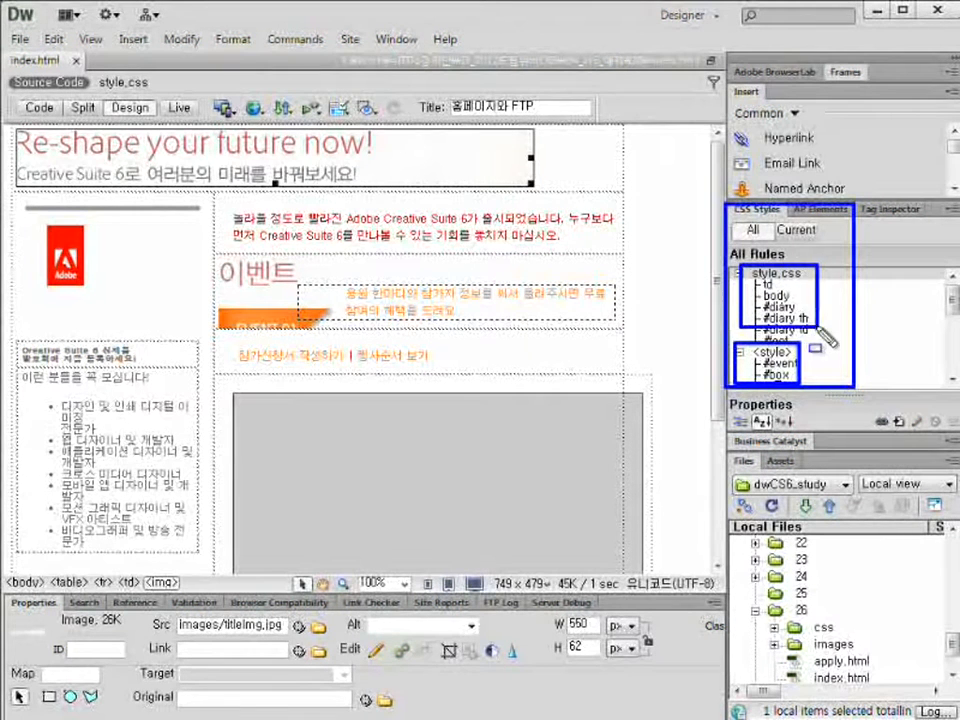
pyautogui.press('Escape')
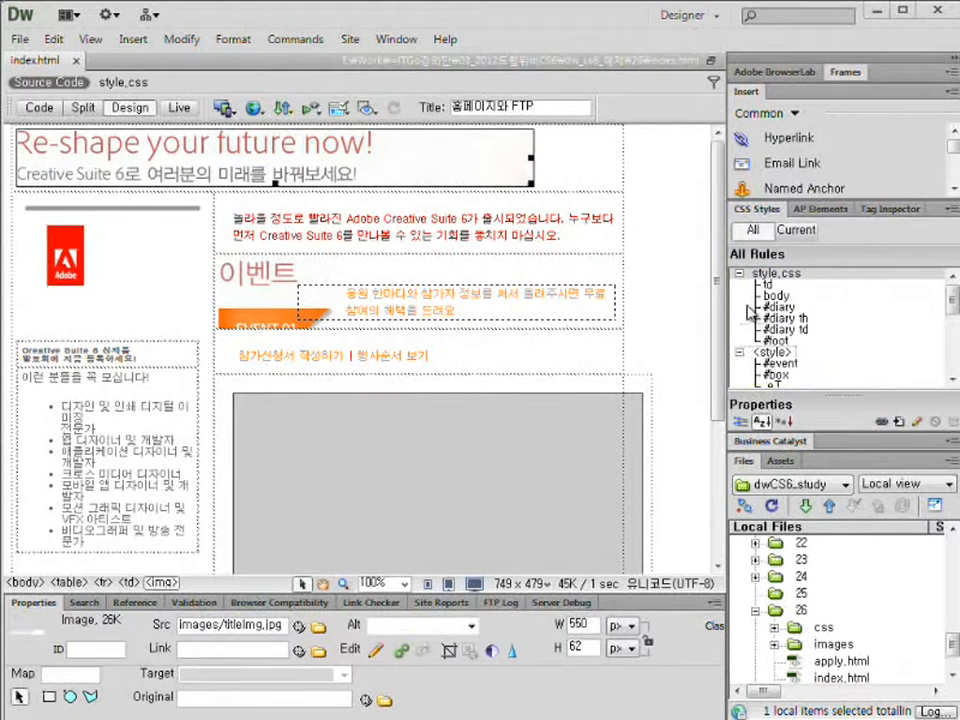
pyautogui.click(740, 276)
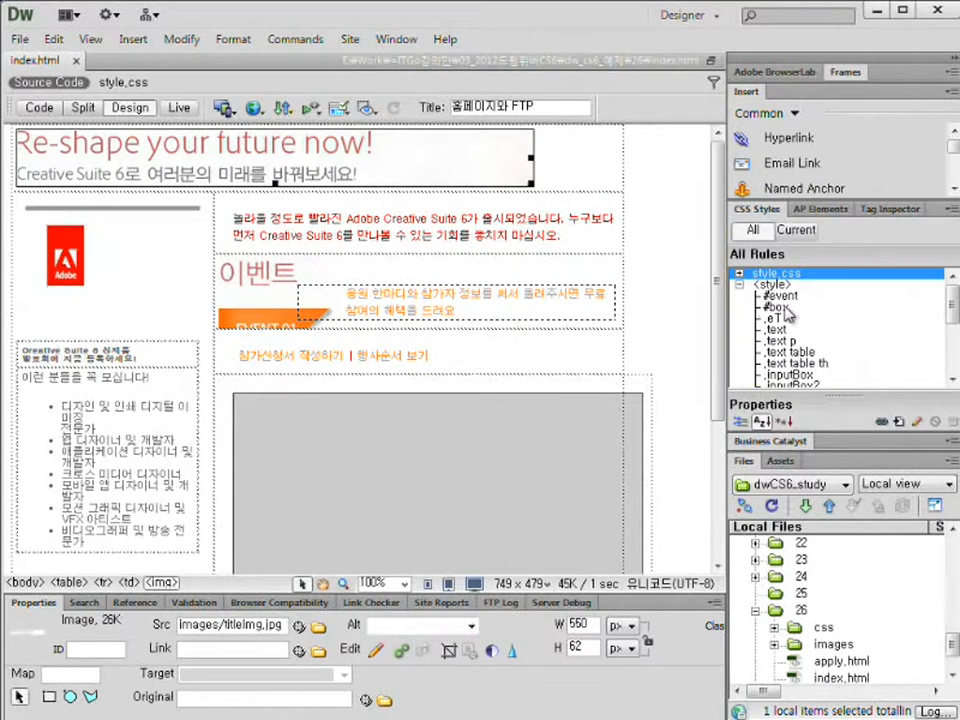
pyautogui.click(741, 286)
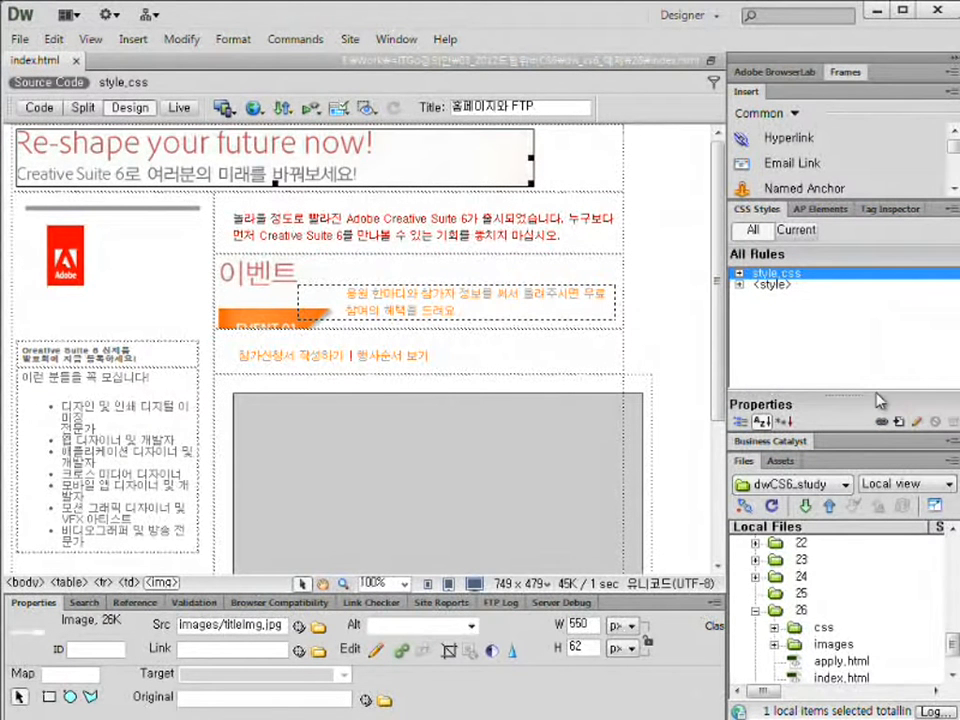
# Expand the css folder in folder 26 to locate style.css, and collapse the folder again.
pyautogui.moveTo(766, 274); pyautogui.dragTo(780, 636)
pyautogui.click(774, 628)
pyautogui.click(776, 630)
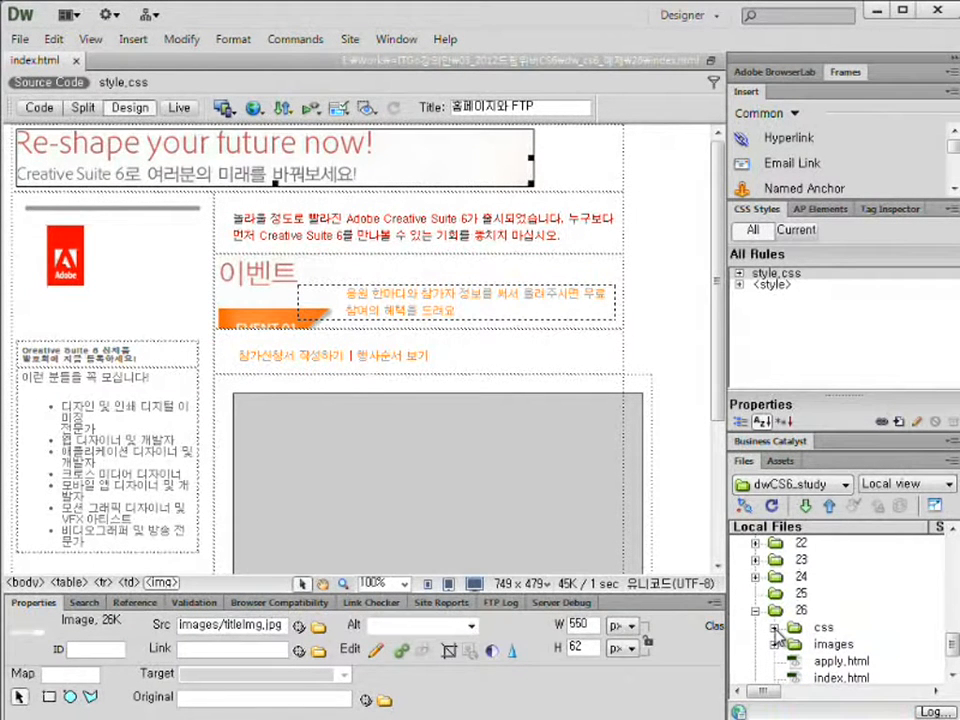
pyautogui.moveTo(765, 616)
pyautogui.mouseDown()
pyautogui.moveTo(851, 656)
pyautogui.moveTo(844, 643)
pyautogui.mouseUp()
pyautogui.press('Escape')
pyautogui.click(775, 627)
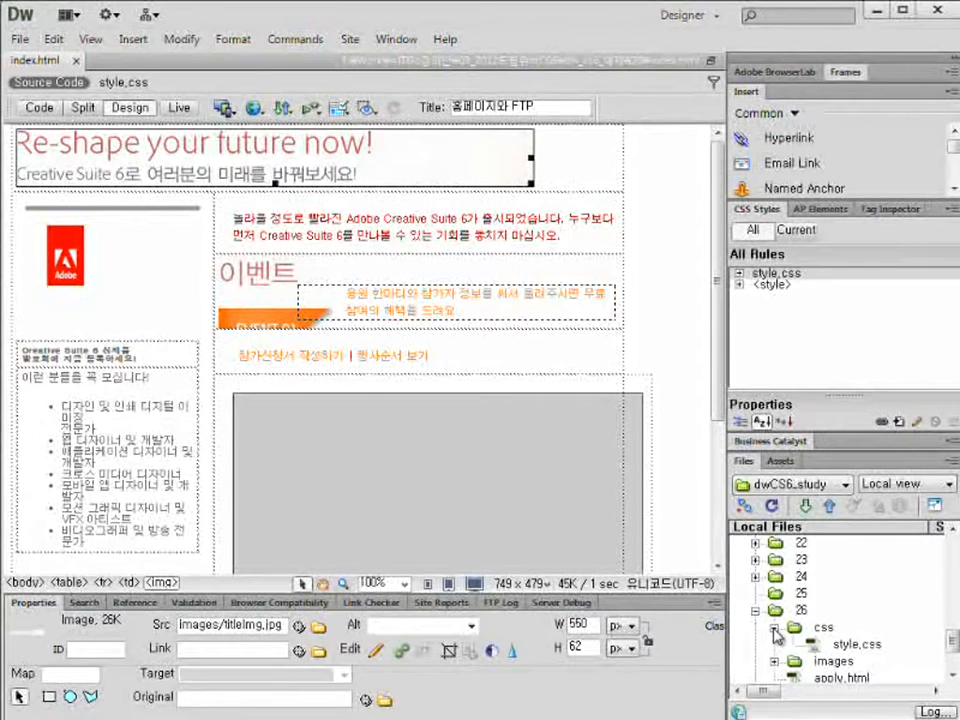
pyautogui.moveTo(806, 638); pyautogui.dragTo(887, 656)
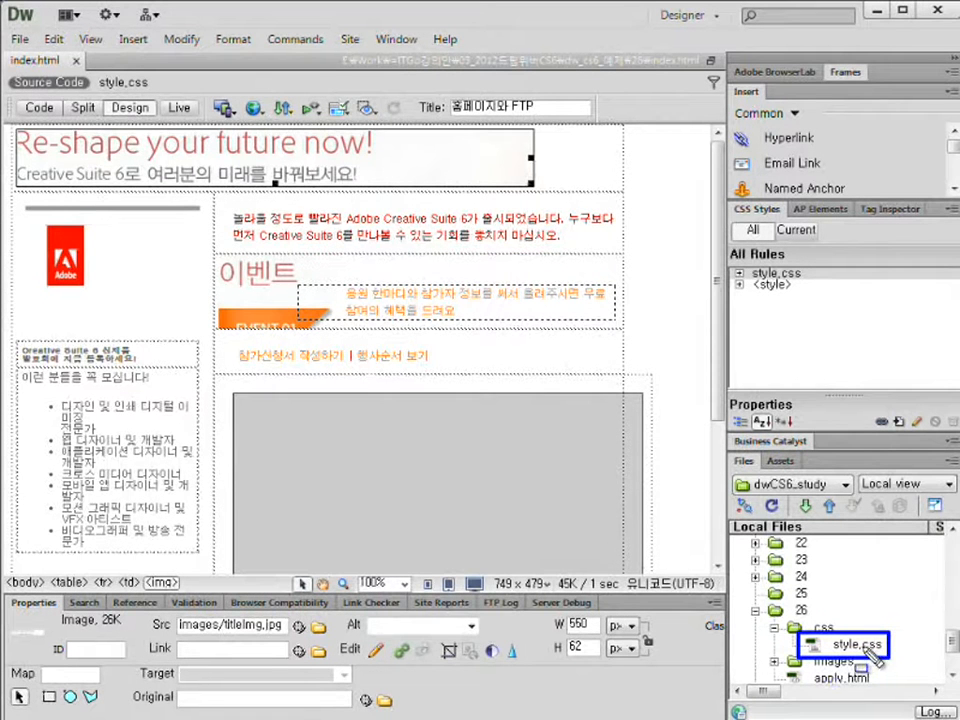
pyautogui.click(775, 627)
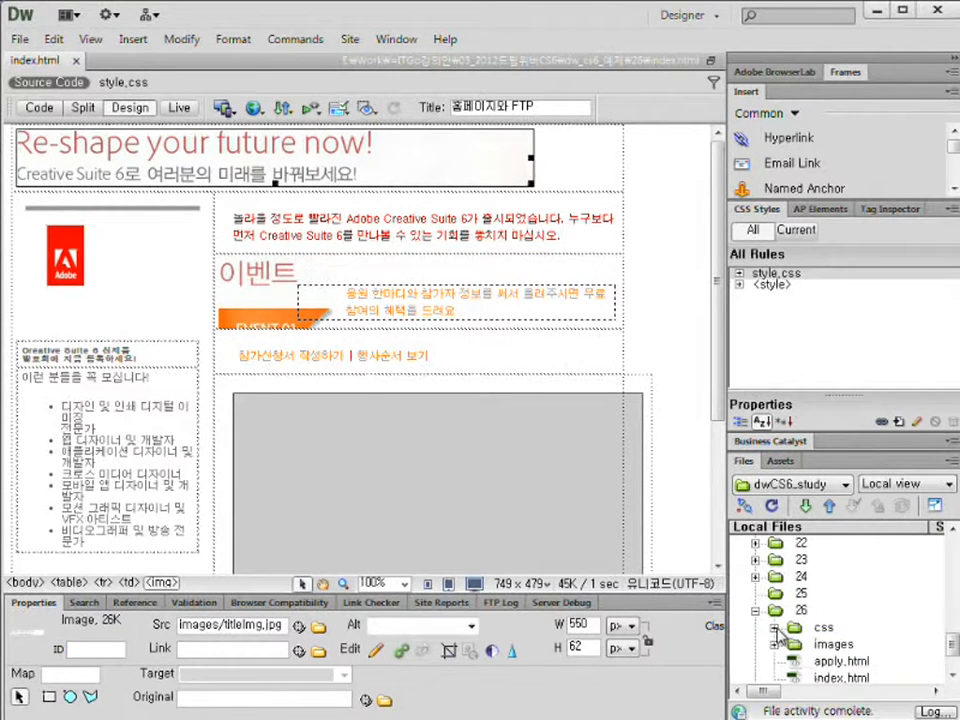
# Switch to 알FTP and upload apply.html, index.html and time.html from local folder 26 to the server root.
pyautogui.click(953, 676)
pyautogui.click(953, 676)
pyautogui.click(953, 676)
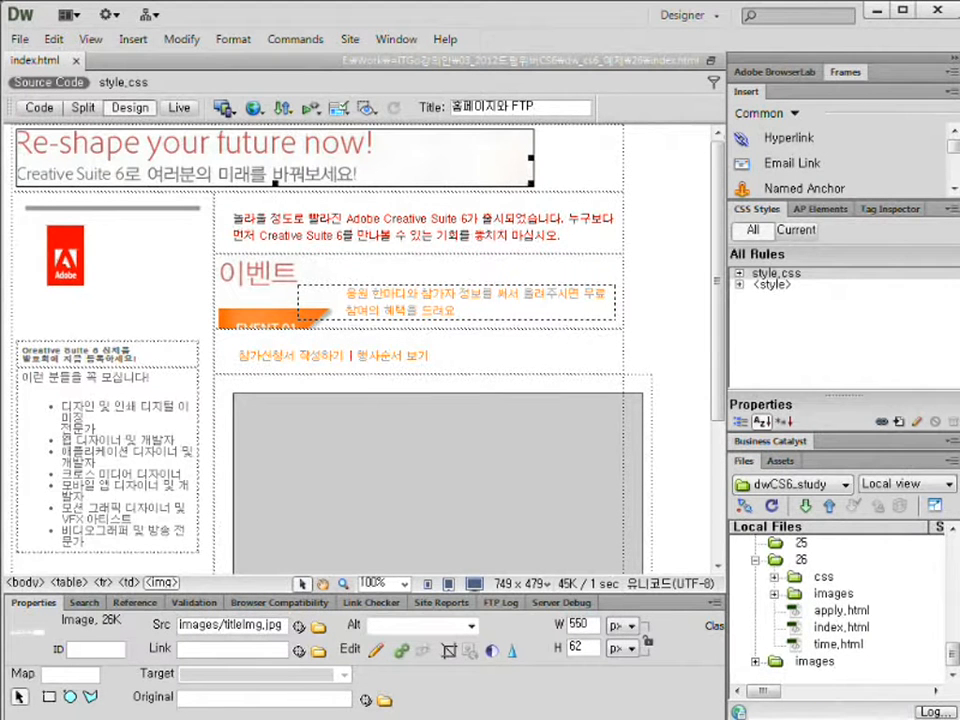
pyautogui.hotkey('alt', 'Tab')
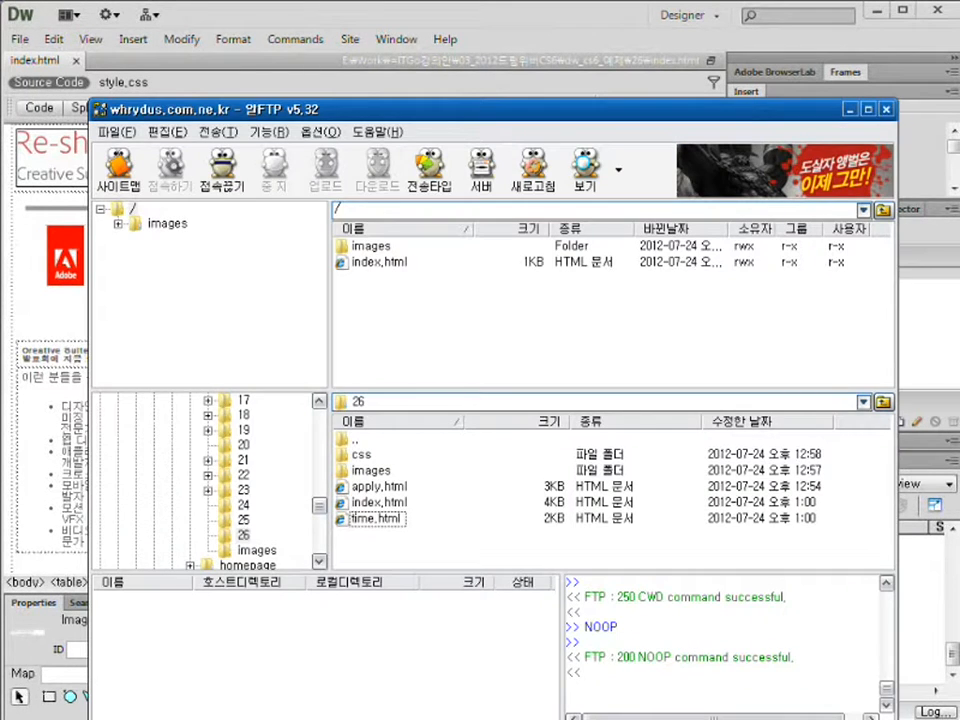
pyautogui.click(378, 487)
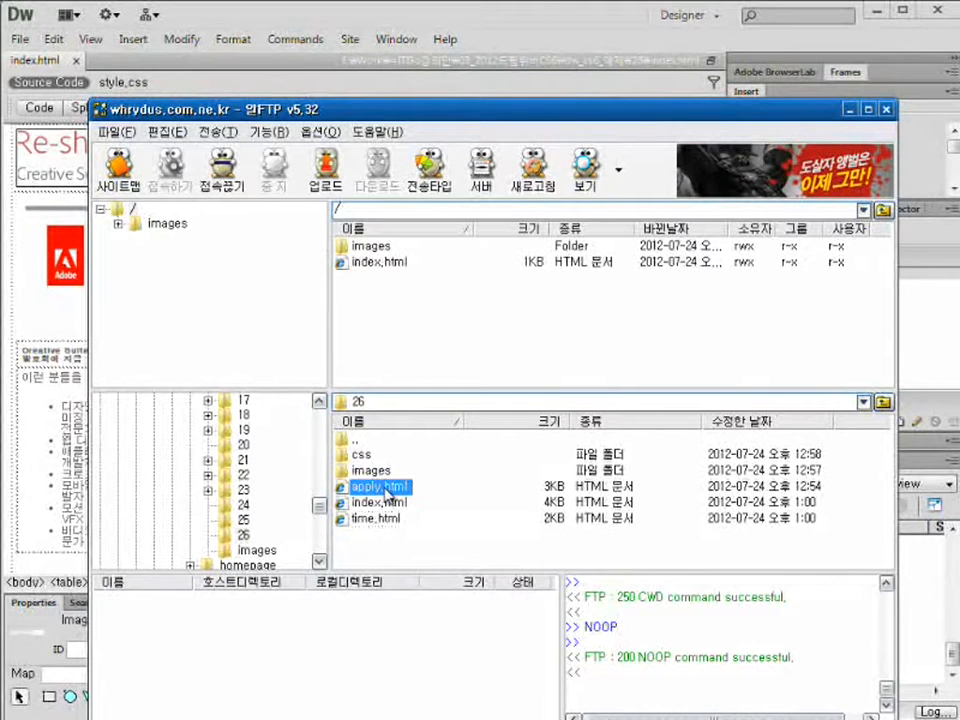
pyautogui.keyDown('shift'); pyautogui.click(388, 520); pyautogui.keyUp('shift')
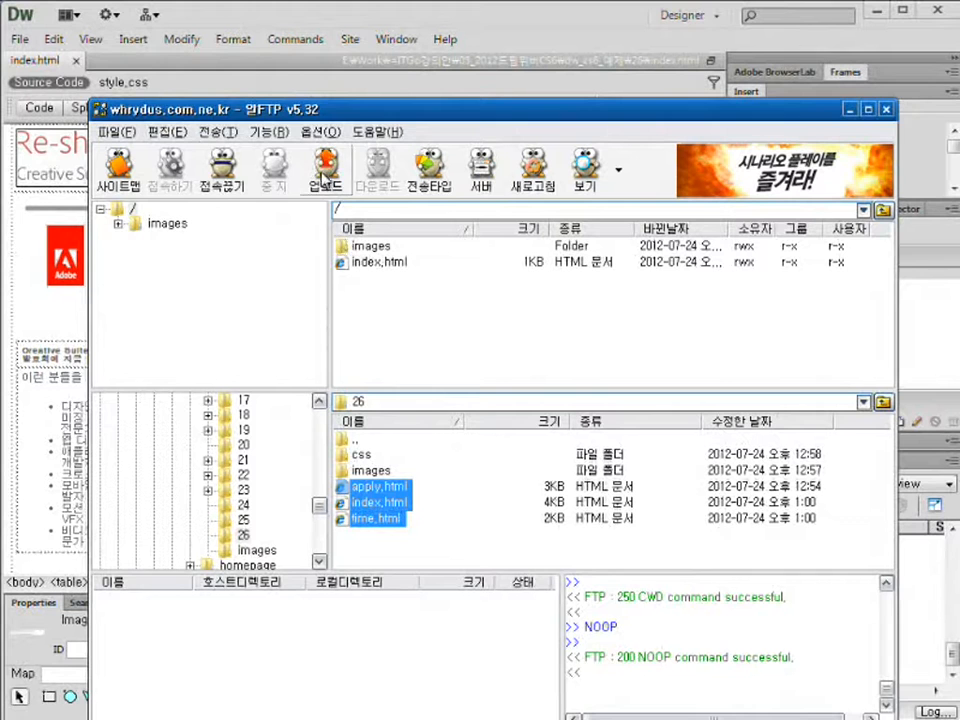
pyautogui.click(327, 166)
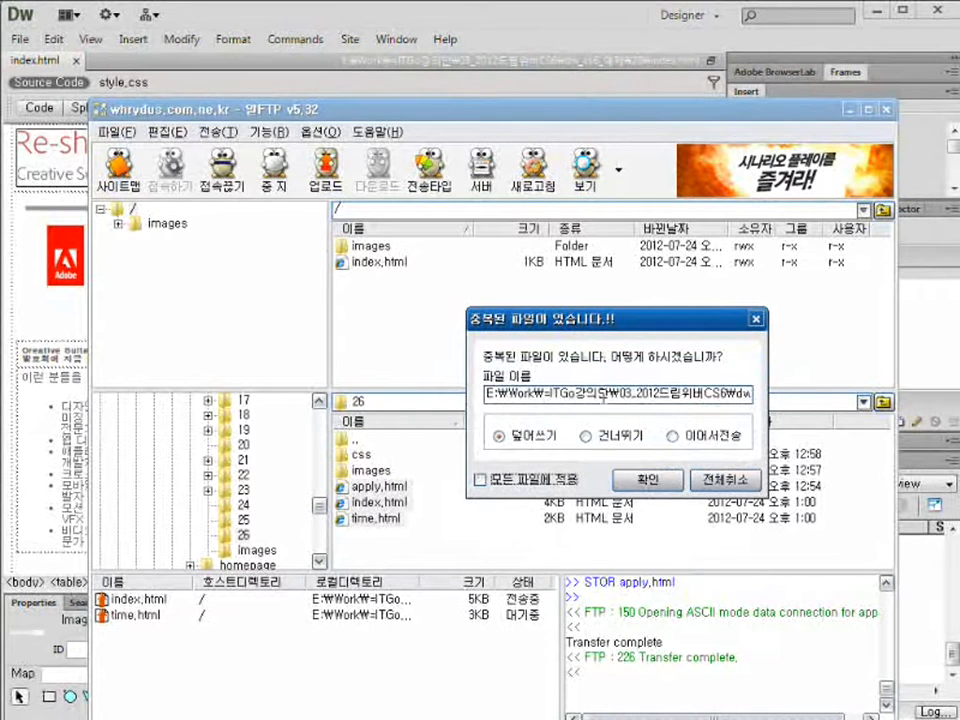
# Check the path of the duplicate index.html and overwrite the server's copy with the one from folder 26.
pyautogui.moveTo(648, 394); pyautogui.dragTo(852, 390)
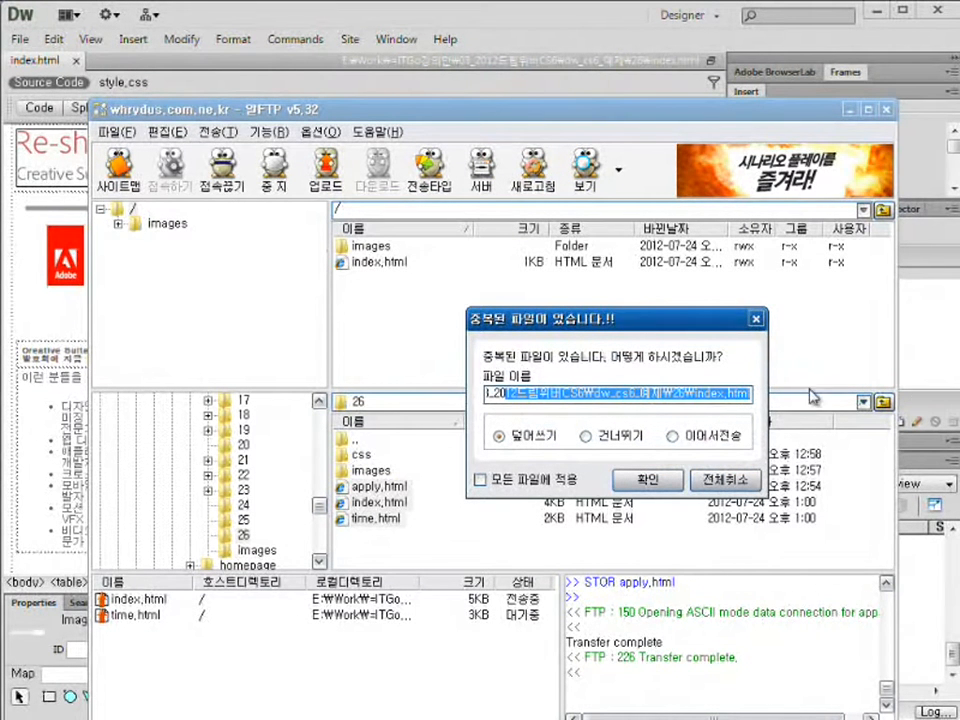
pyautogui.hotkey('ctrl', 'shift', 'd')
pyautogui.moveTo(333, 251); pyautogui.dragTo(421, 273)
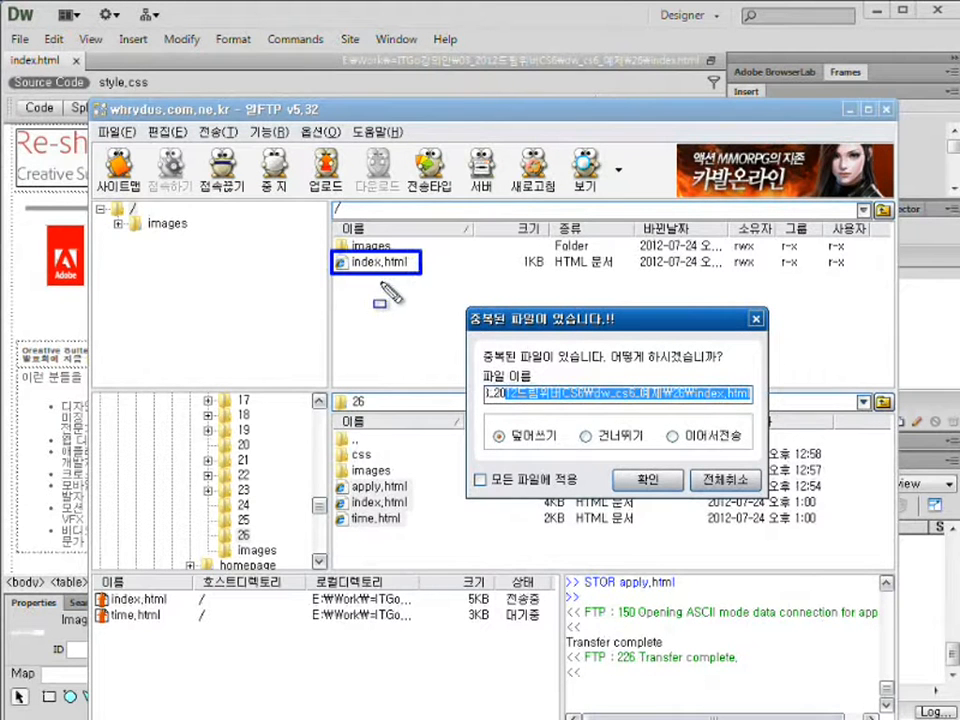
pyautogui.moveTo(334, 494); pyautogui.dragTo(421, 513)
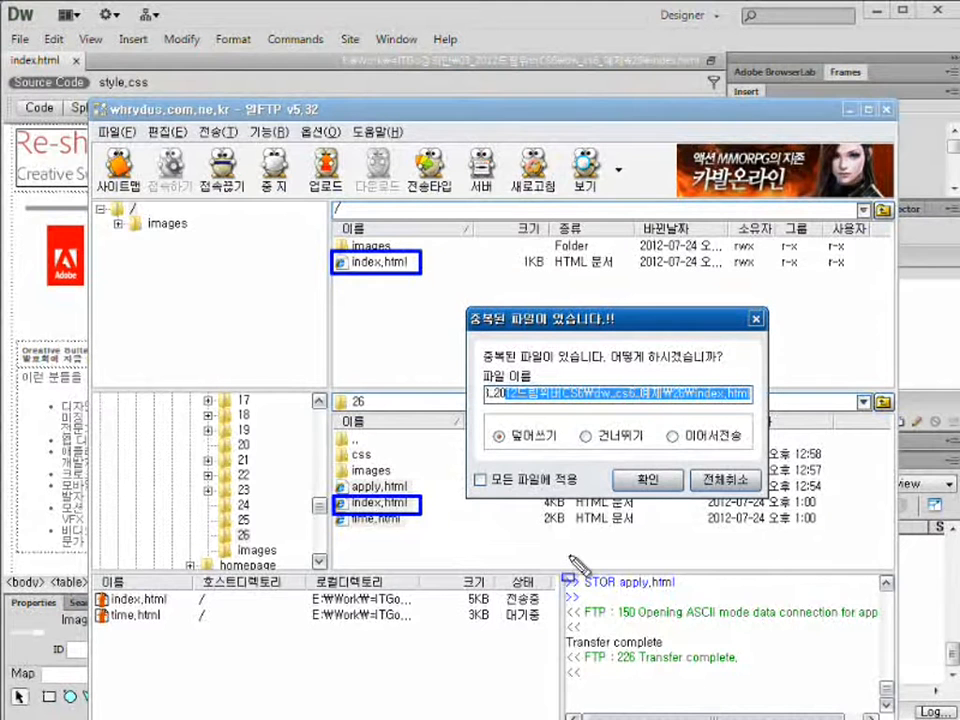
pyautogui.moveTo(481, 424); pyautogui.dragTo(563, 450)
pyautogui.press('Escape')
pyautogui.click(647, 480)
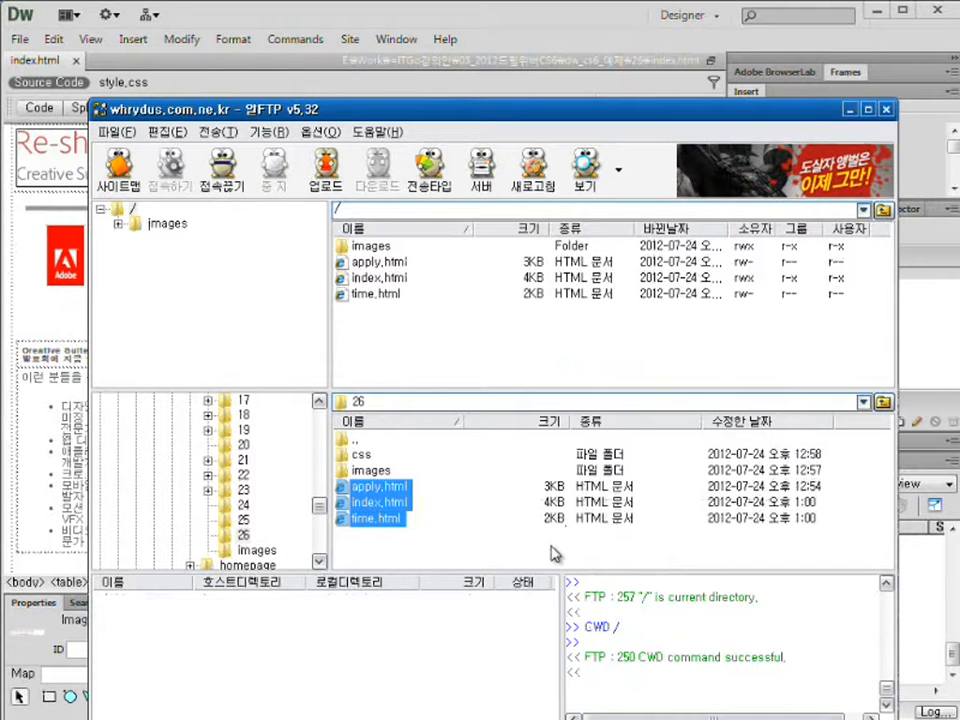
# Adjust the pane heights to check the transfer log and the uploaded HTML files in the server root.
pyautogui.moveTo(557, 390); pyautogui.dragTo(557, 350)
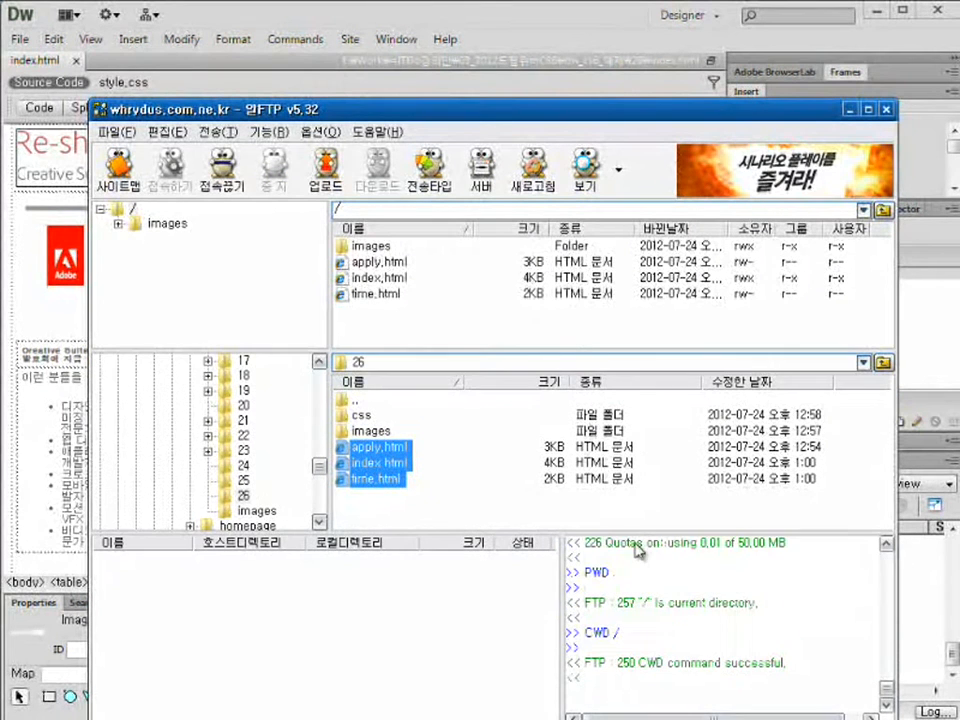
pyautogui.hotkey('ctrl', 'shift', 'd')
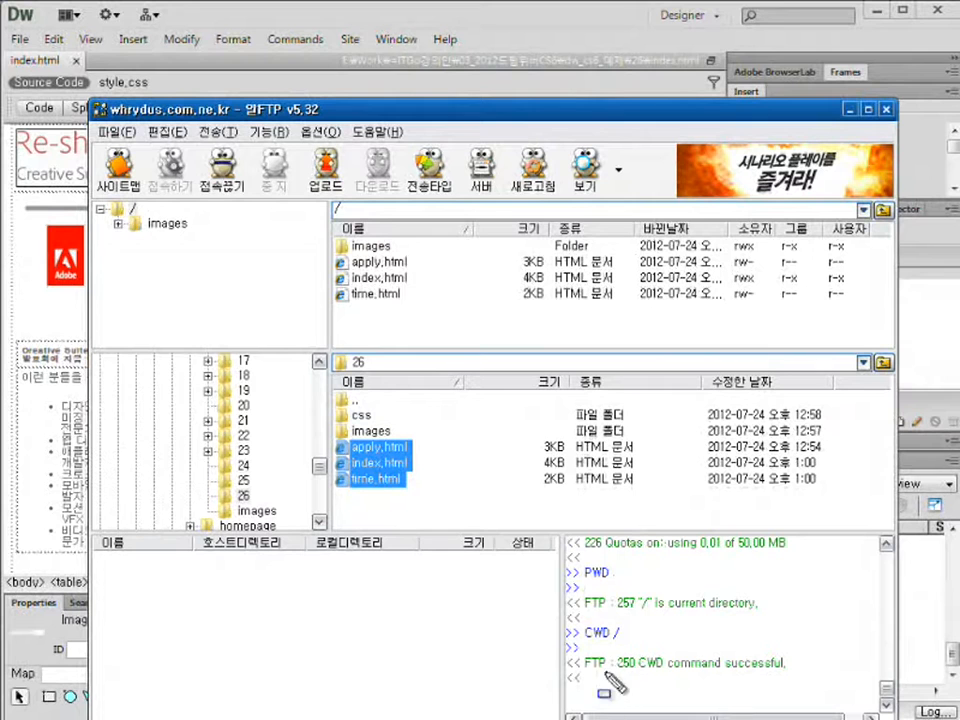
pyautogui.moveTo(725, 647)
pyautogui.mouseDown()
pyautogui.moveTo(789, 682)
pyautogui.moveTo(804, 677)
pyautogui.mouseUp()
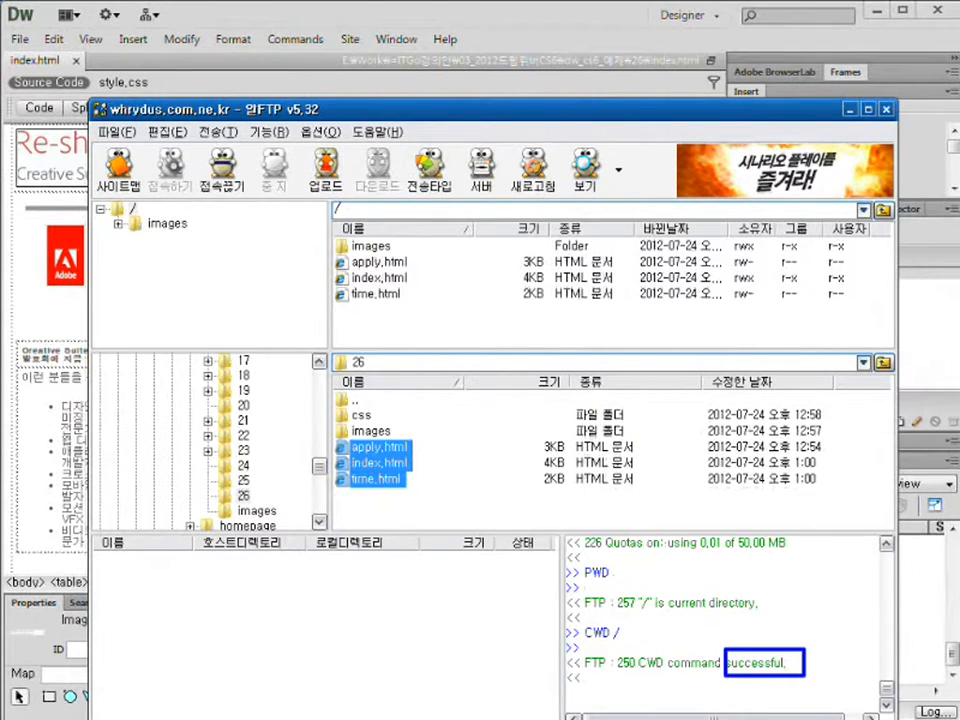
pyautogui.press('Escape')
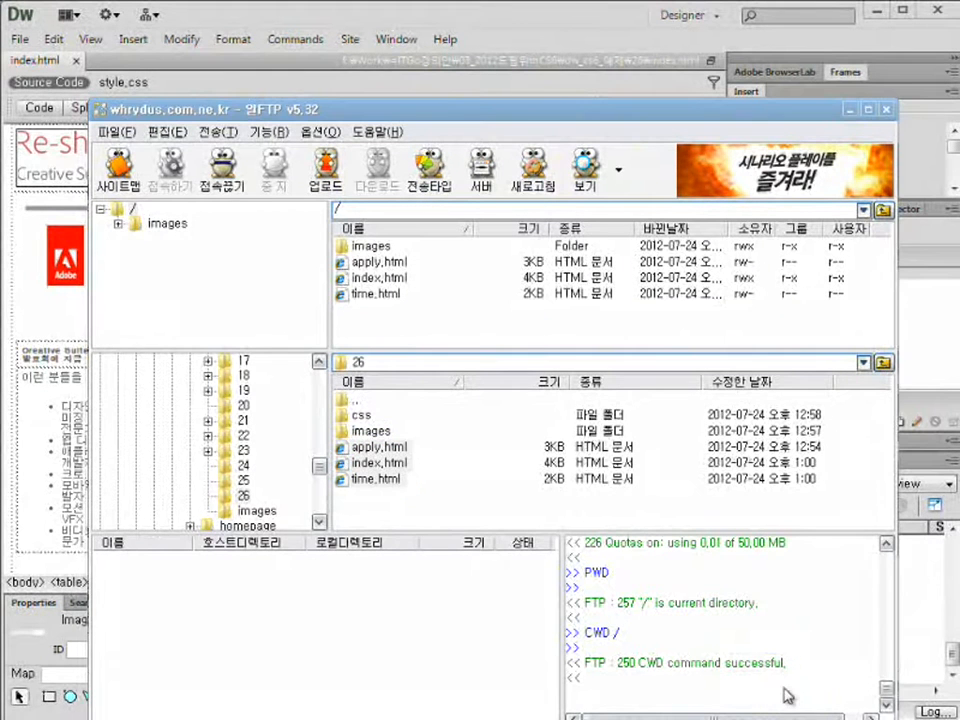
pyautogui.moveTo(504, 348); pyautogui.dragTo(510, 371)
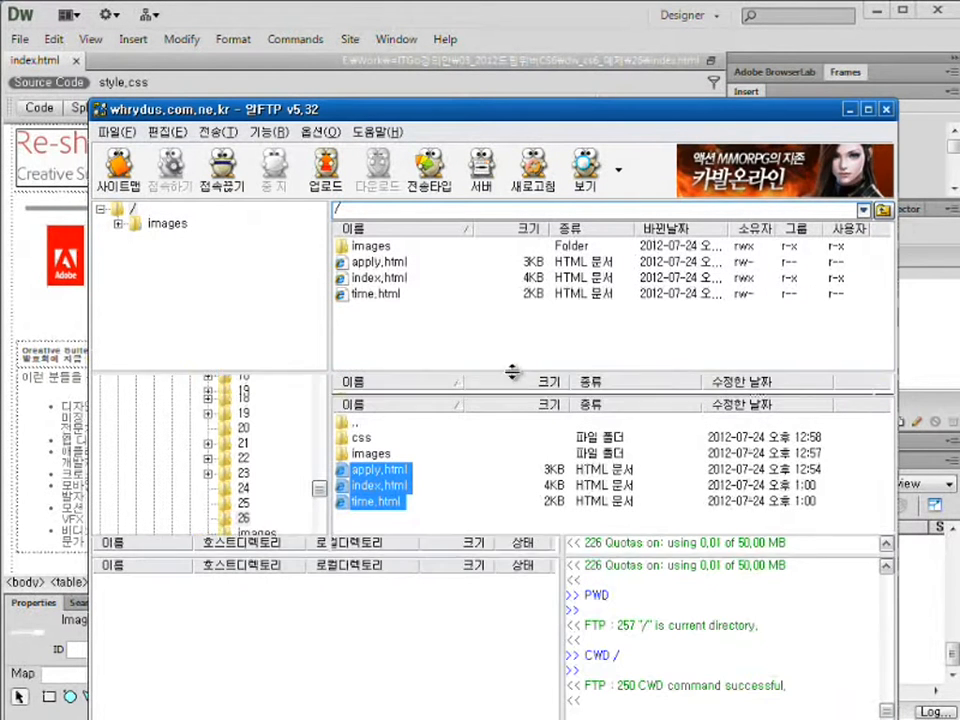
pyautogui.hotkey('ctrl', 'shift', 'd')
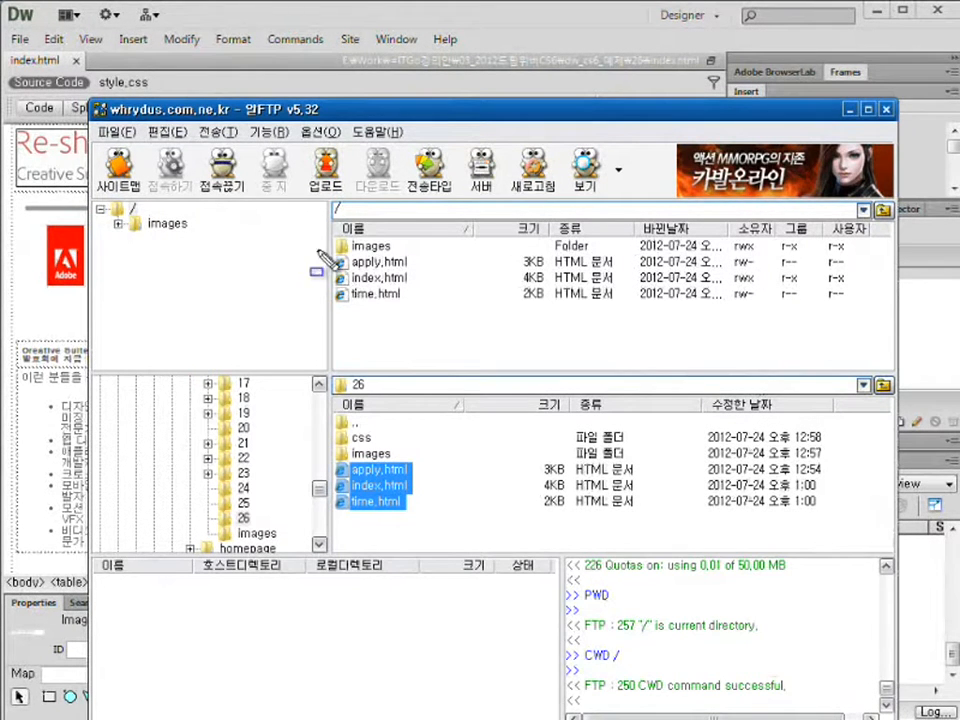
pyautogui.moveTo(332, 253)
pyautogui.mouseDown()
pyautogui.moveTo(410, 282)
pyautogui.moveTo(418, 306)
pyautogui.mouseUp()
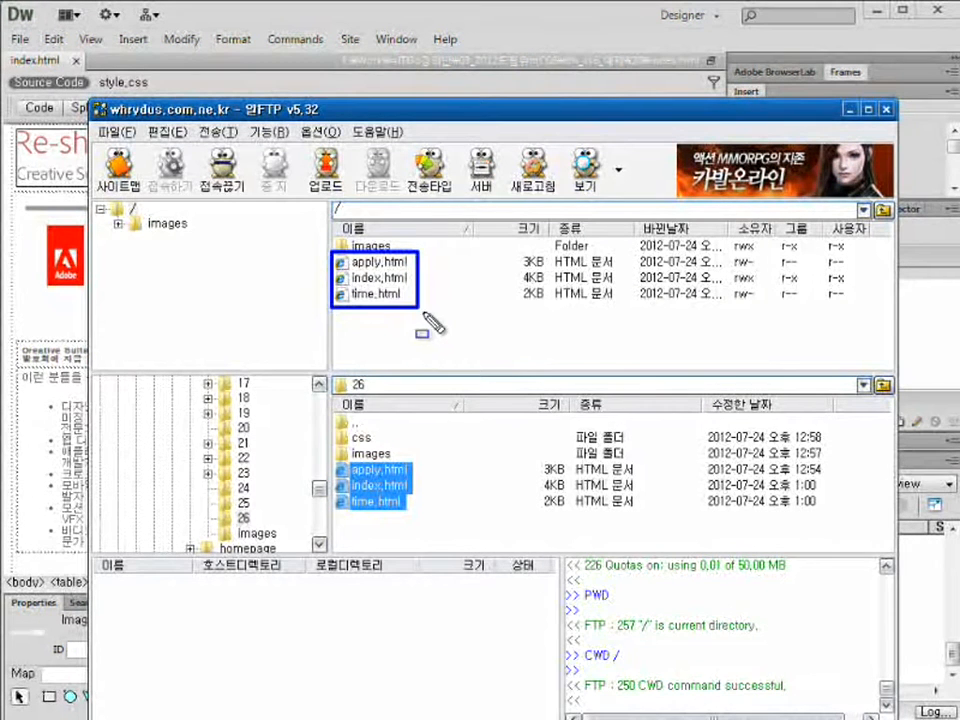
pyautogui.press('Escape')
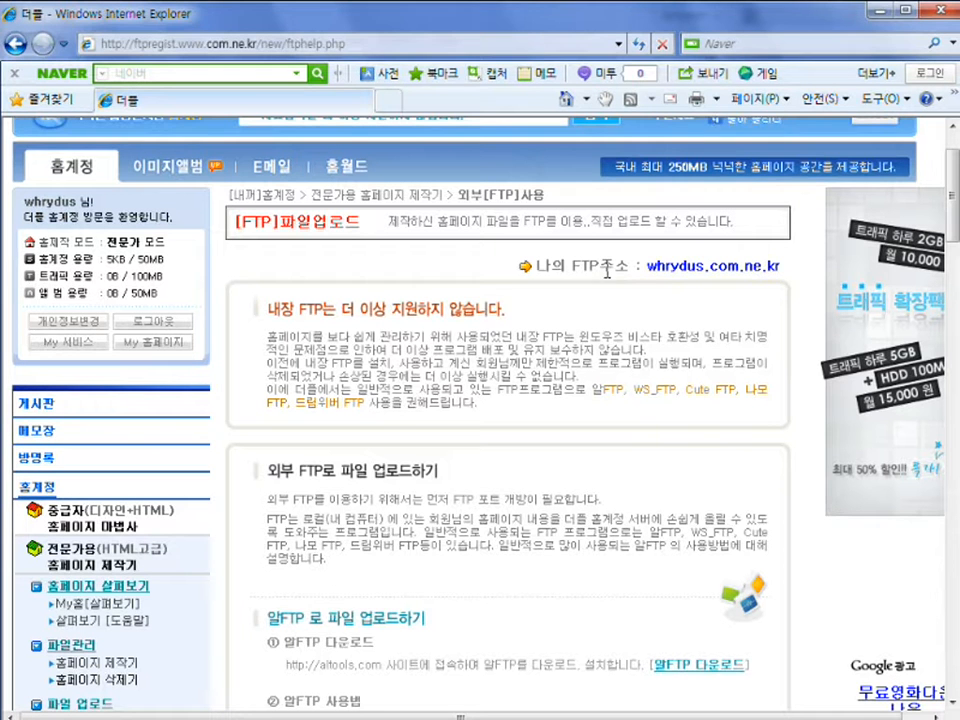
# Switch to the Theple page in Internet Explorer, check the account's FTP address, and open My 홈페이지.
pyautogui.moveTo(641, 252); pyautogui.dragTo(784, 282)
pyautogui.press('Escape')
pyautogui.hotkey('ctrl', 'shift', 'd')
pyautogui.moveTo(110, 334); pyautogui.dragTo(203, 352)
pyautogui.press('Escape')
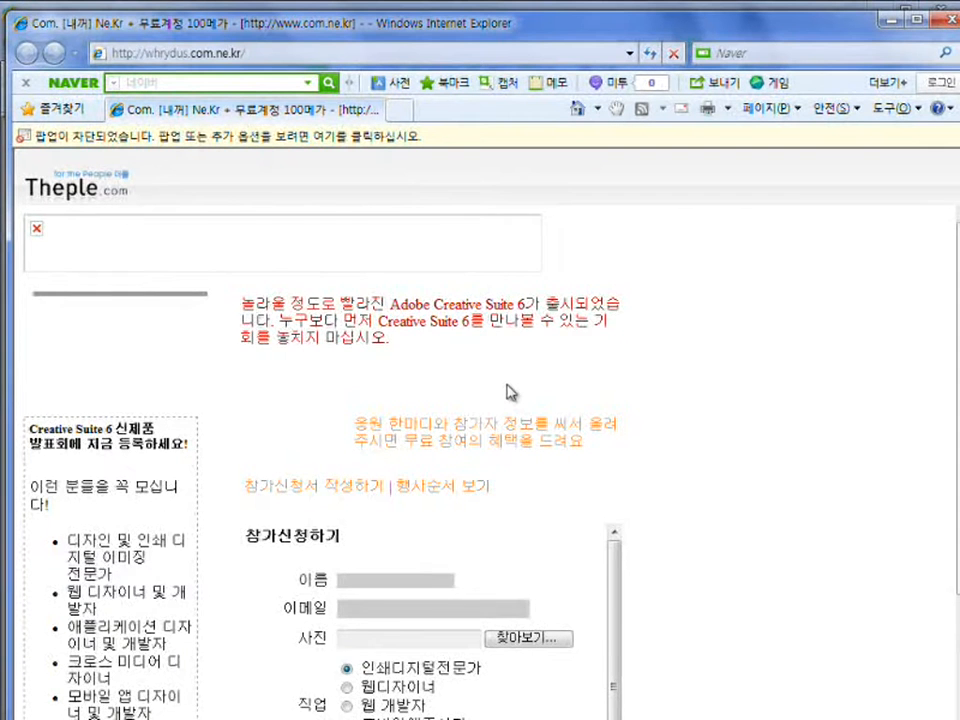
# Look through the published home page, from the title image area down to the embedded application form.
pyautogui.scroll(-2, 510, 392)
pyautogui.scroll(2, 795, 457)
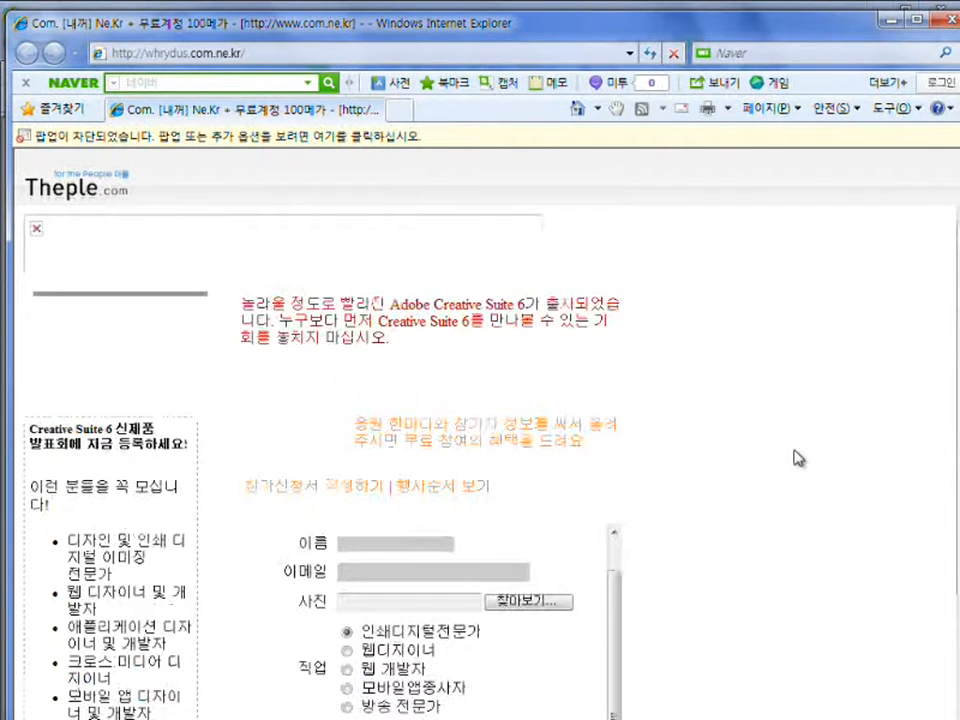
pyautogui.scroll(-2, 795, 457)
pyautogui.scroll(2, 795, 457)
pyautogui.scroll(-2, 795, 457)
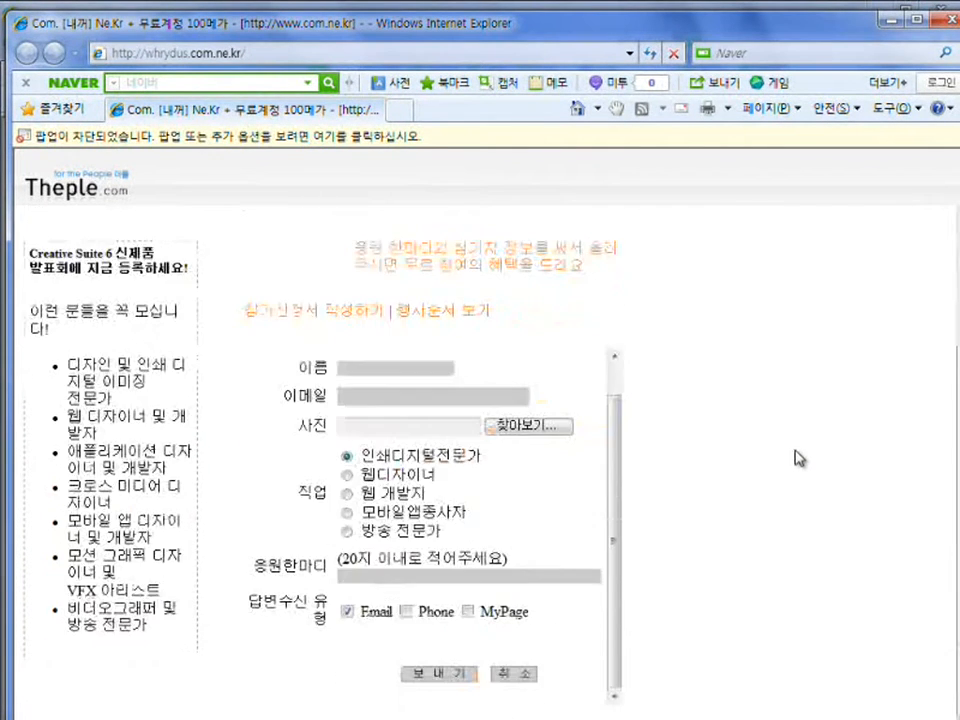
pyautogui.scroll(2, 797, 460)
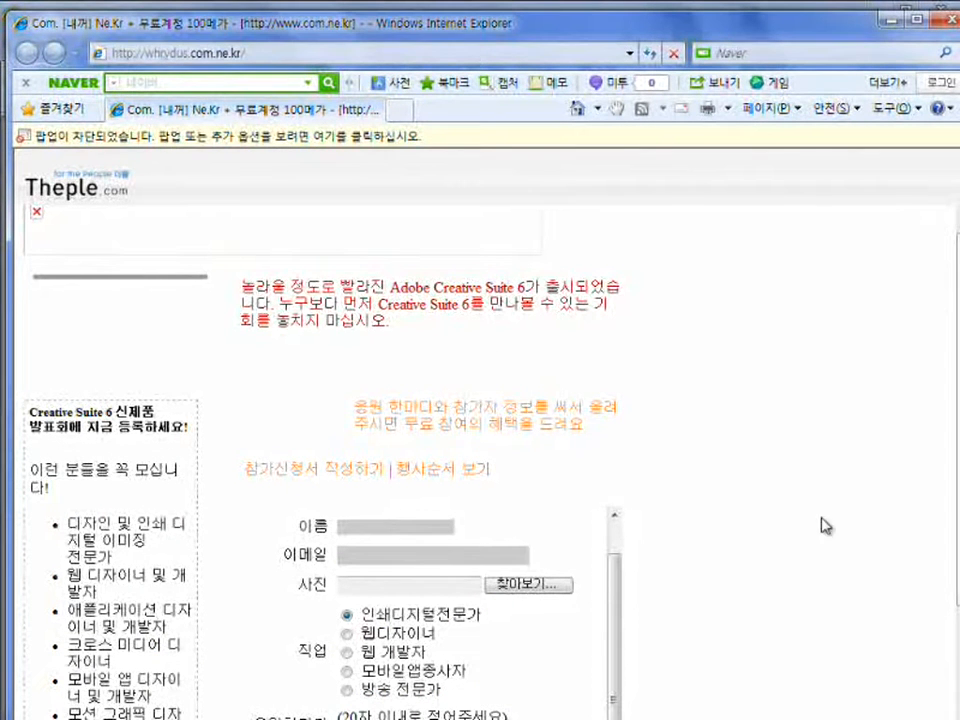
pyautogui.scroll(1, 815, 505)
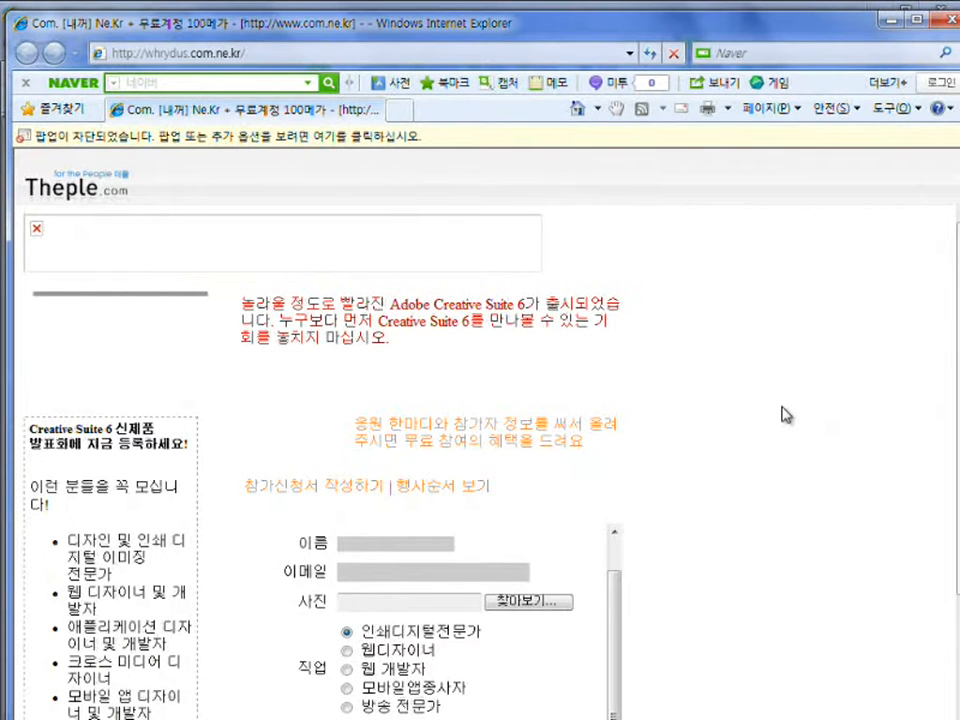
pyautogui.scroll(-2, 790, 413)
pyautogui.scroll(2, 793, 413)
pyautogui.scroll(-2, 752, 516)
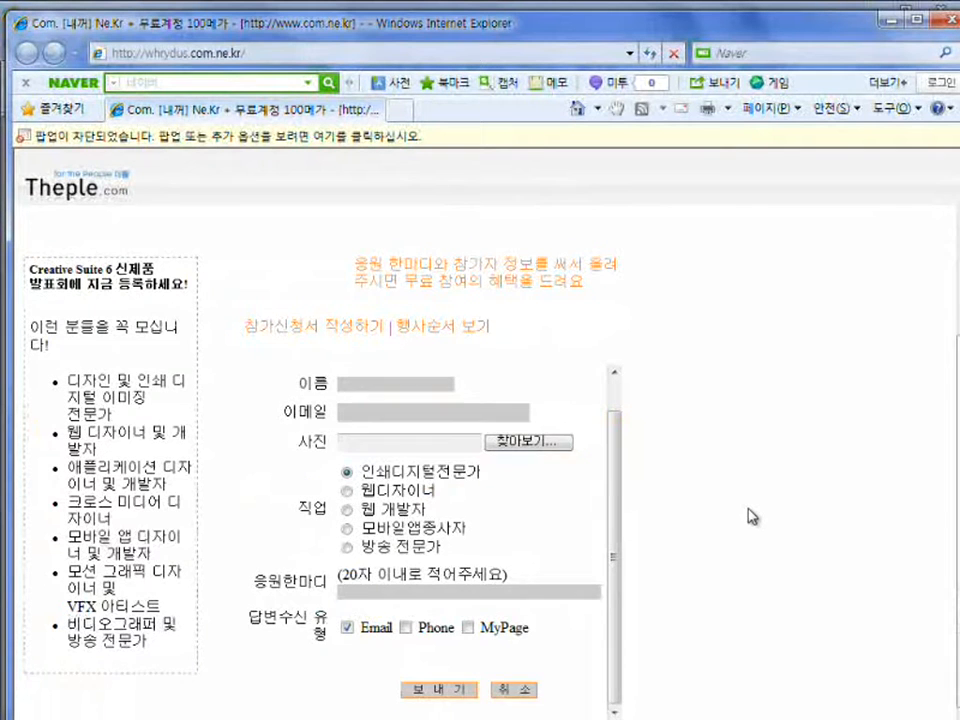
# Examine the broken title image, the logo area below it, and the form labels on the published page.
pyautogui.scroll(2, 745, 518)
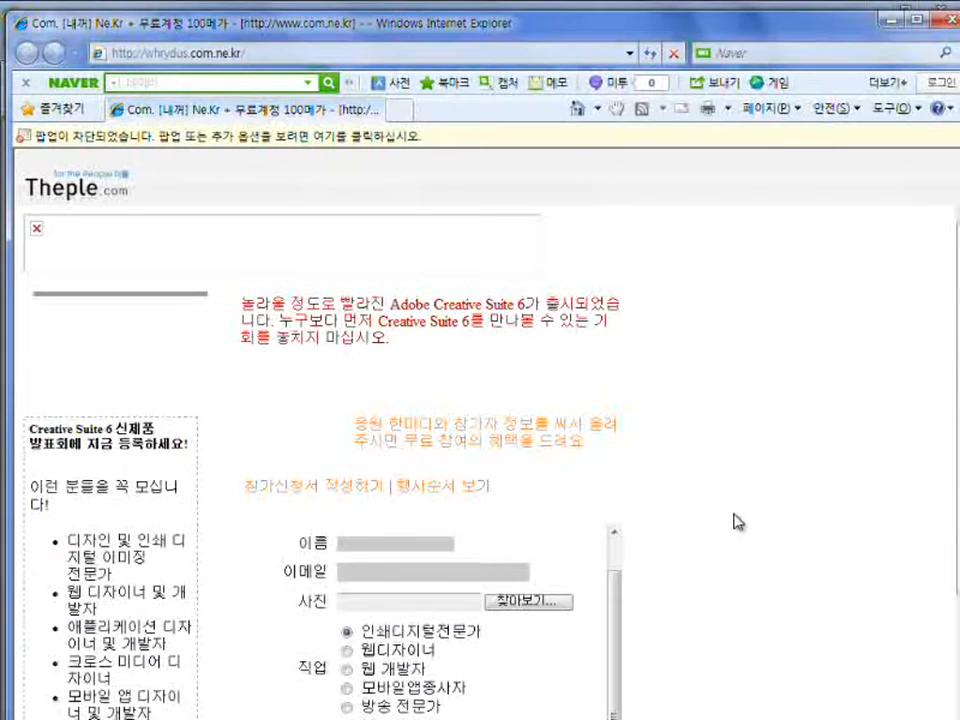
pyautogui.hotkey('ctrl', 'shift', 'd')
pyautogui.moveTo(22, 209)
pyautogui.mouseDown()
pyautogui.moveTo(332, 285)
pyautogui.moveTo(505, 280)
pyautogui.mouseUp()
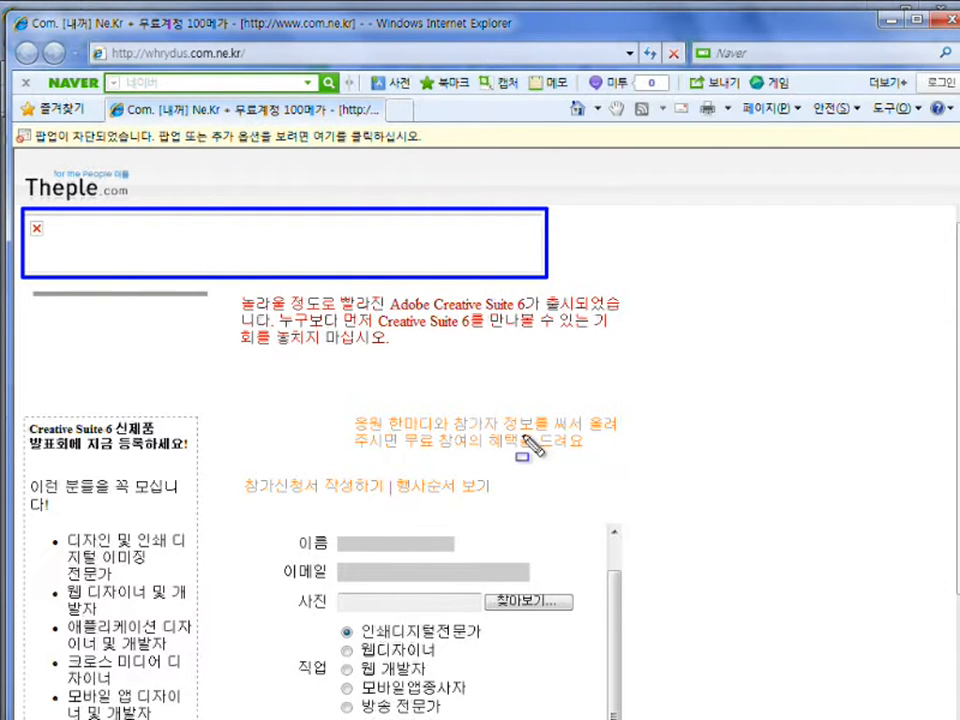
pyautogui.moveTo(24, 290); pyautogui.dragTo(219, 363)
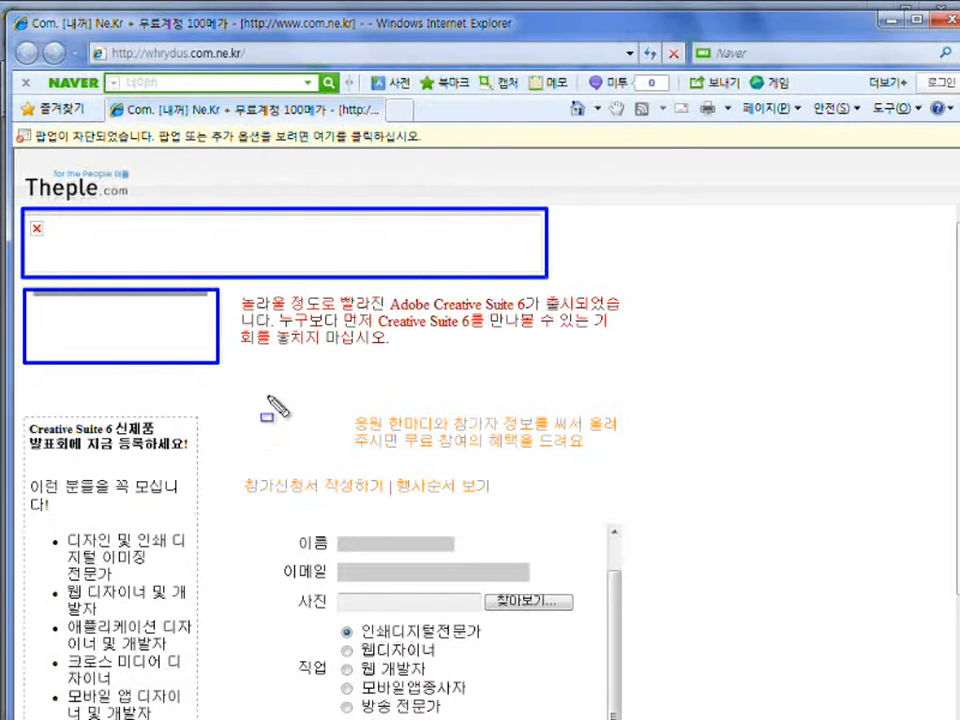
pyautogui.moveTo(268, 525); pyautogui.dragTo(334, 693)
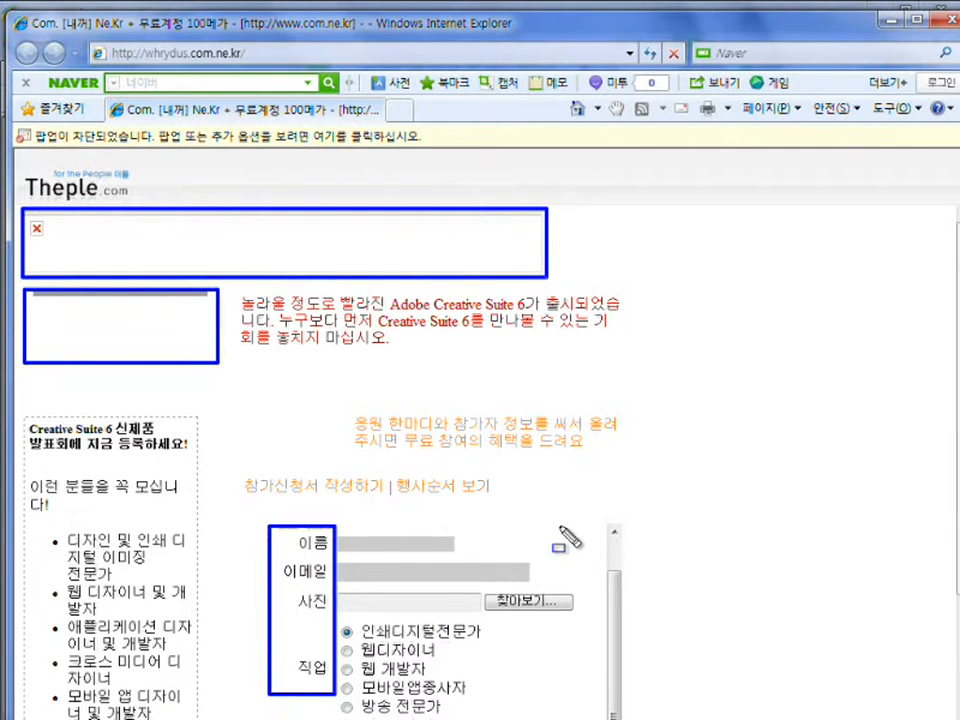
pyautogui.press('Escape')
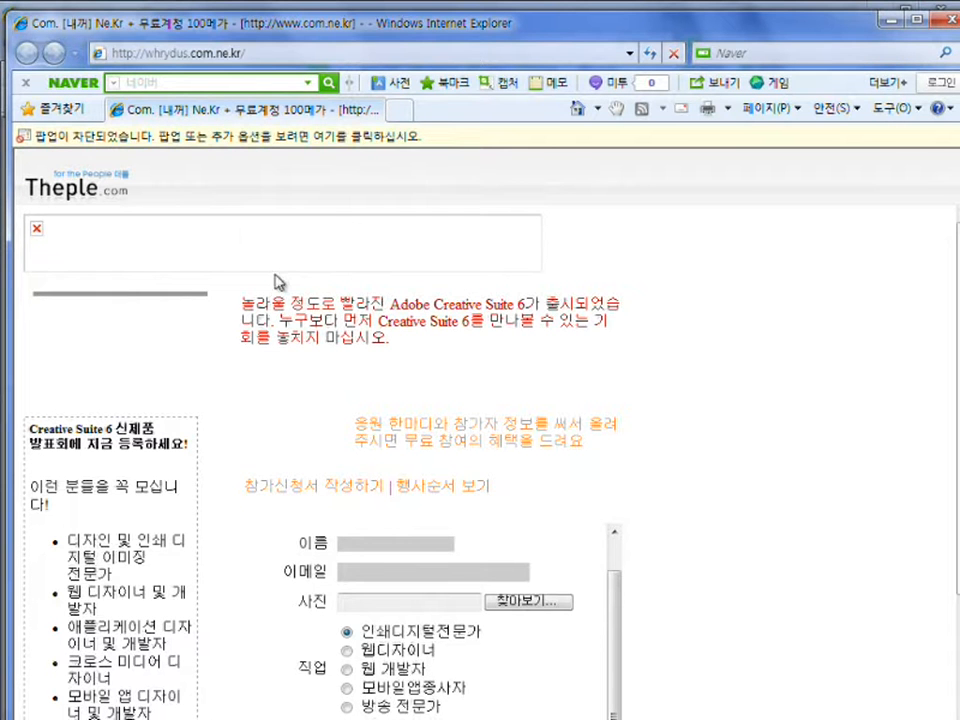
# Check the broken title image's URL path in its properties and close the dialog.
pyautogui.rightClick(68, 252)
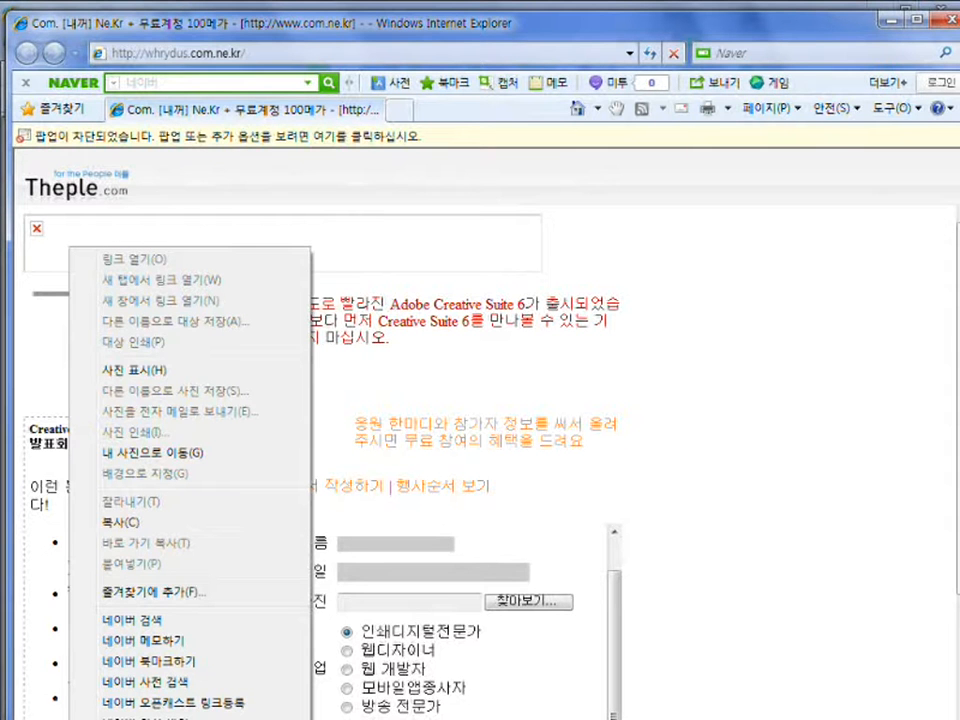
pyautogui.click(130, 718)
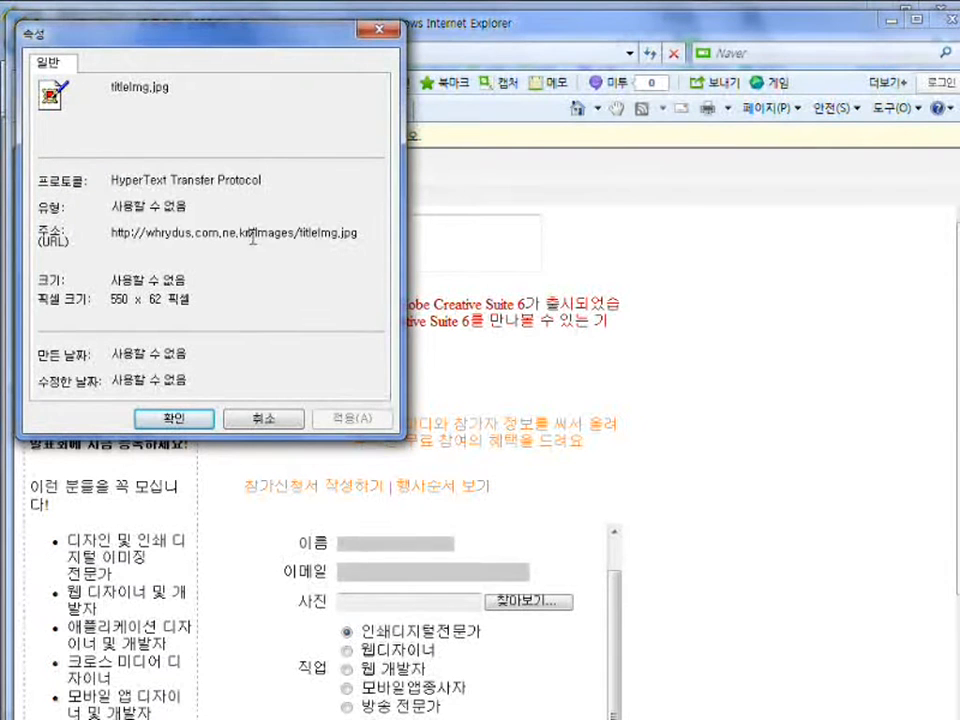
pyautogui.moveTo(250, 234); pyautogui.dragTo(363, 238)
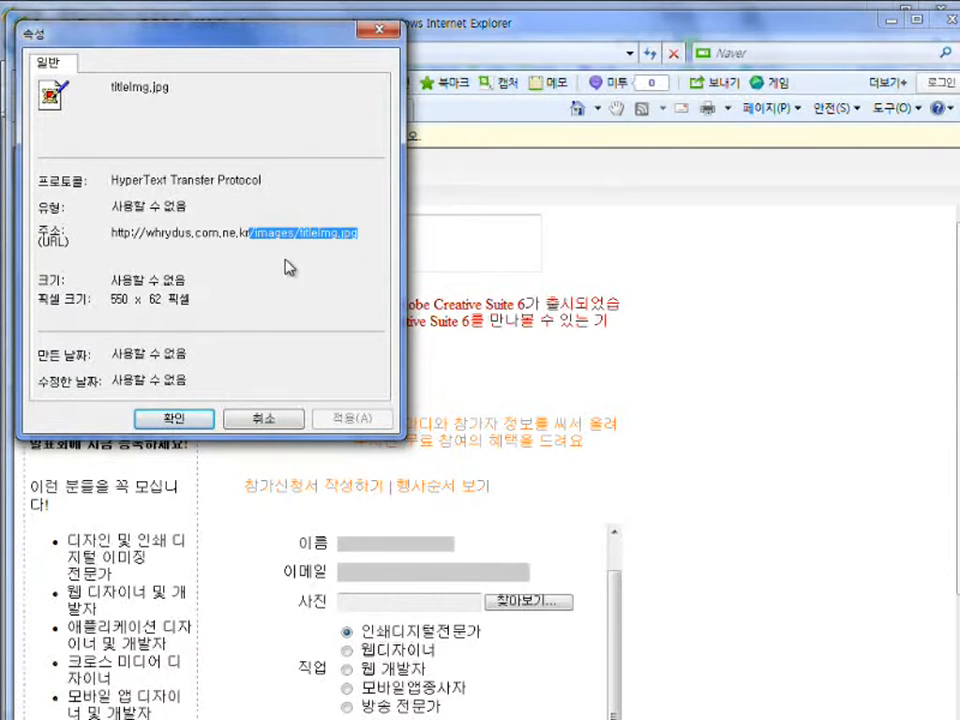
pyautogui.click(237, 285)
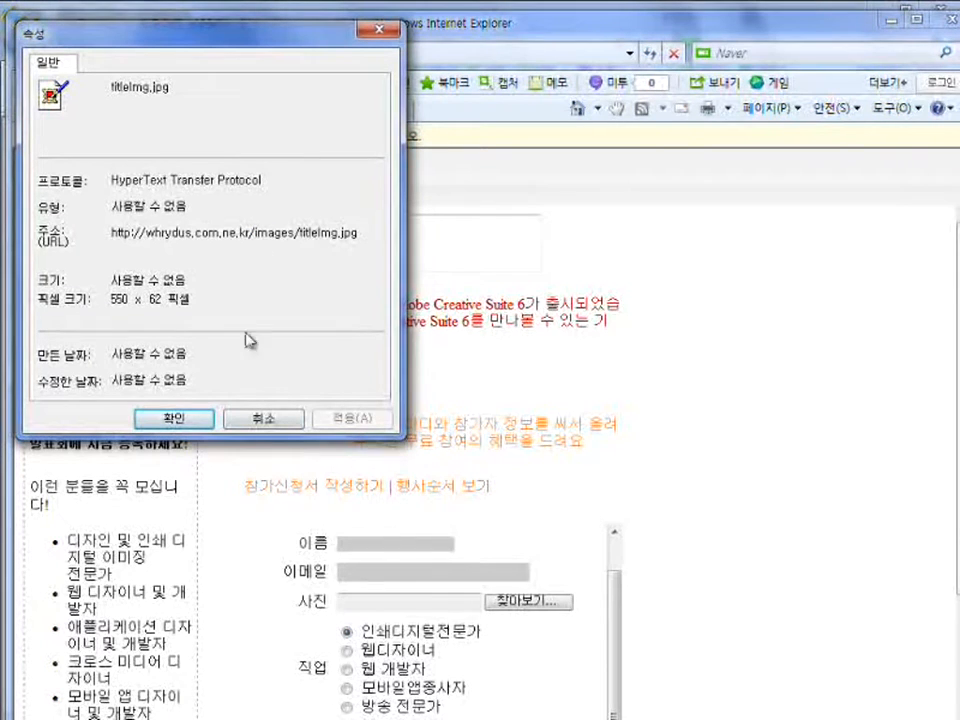
pyautogui.click(281, 426)
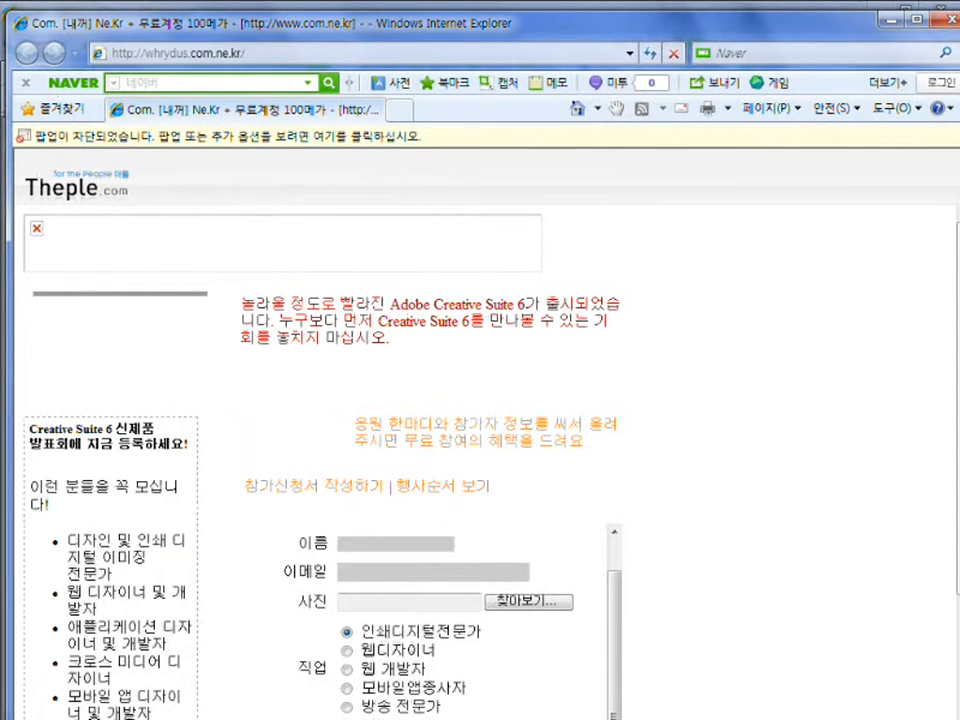
# Switch to 알FTP and upload the css and images folders from local folder 26 to the server root.
pyautogui.hotkey('alt', 'Tab')
pyautogui.moveTo(588, 116); pyautogui.dragTo(628, 88)
pyautogui.hotkey('ctrl', 'shift', 'd')
pyautogui.moveTo(375, 399); pyautogui.dragTo(438, 434)
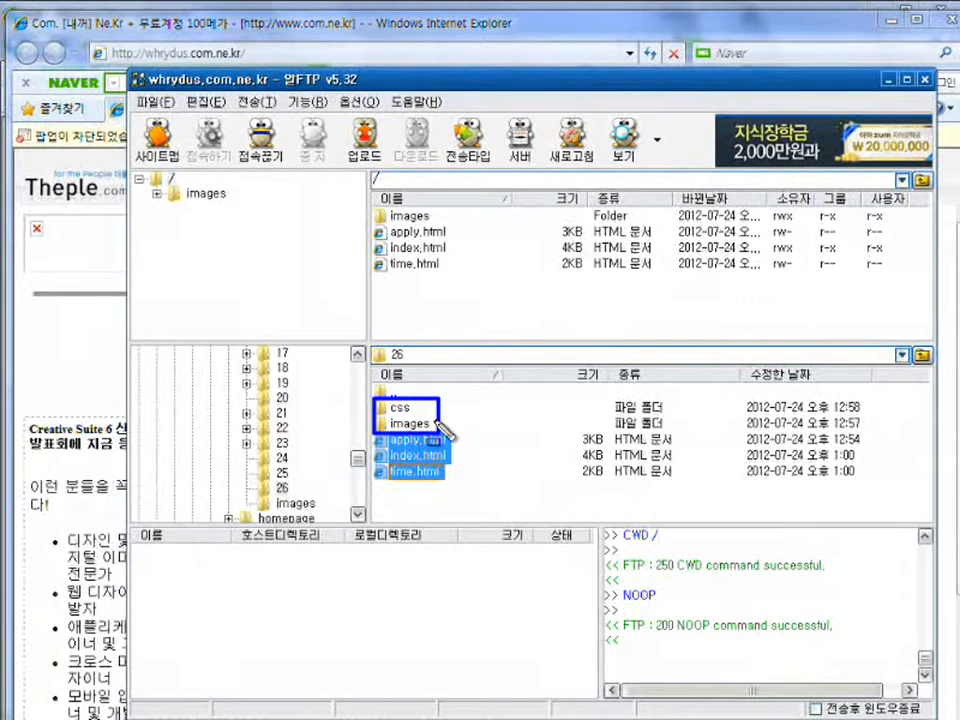
pyautogui.press('Escape')
pyautogui.click(404, 410)
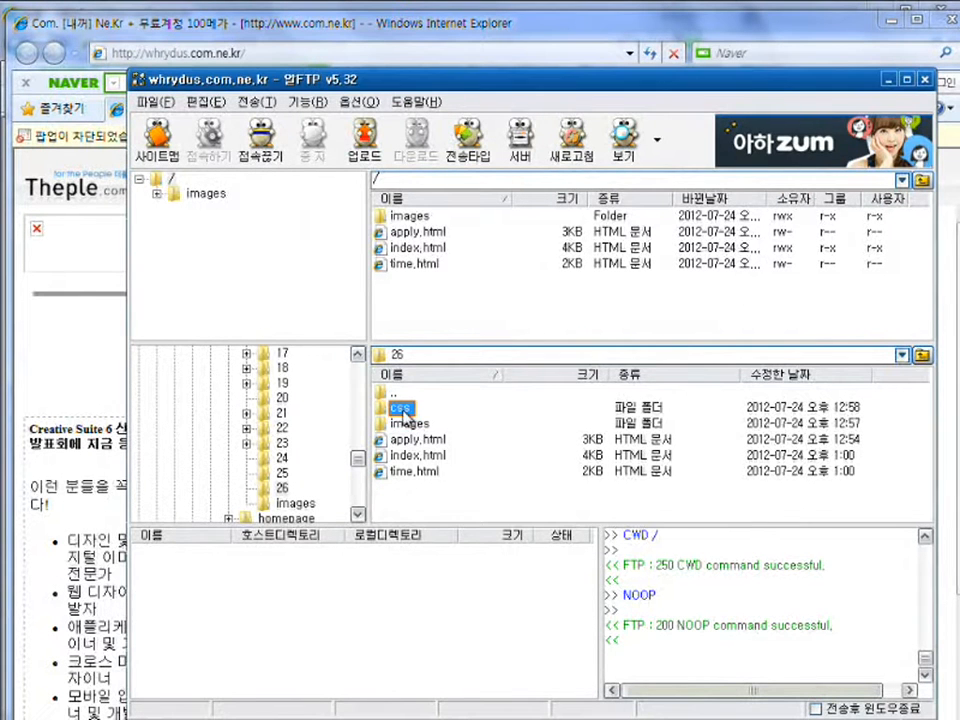
pyautogui.keyDown('shift'); pyautogui.click(407, 423); pyautogui.keyUp('shift')
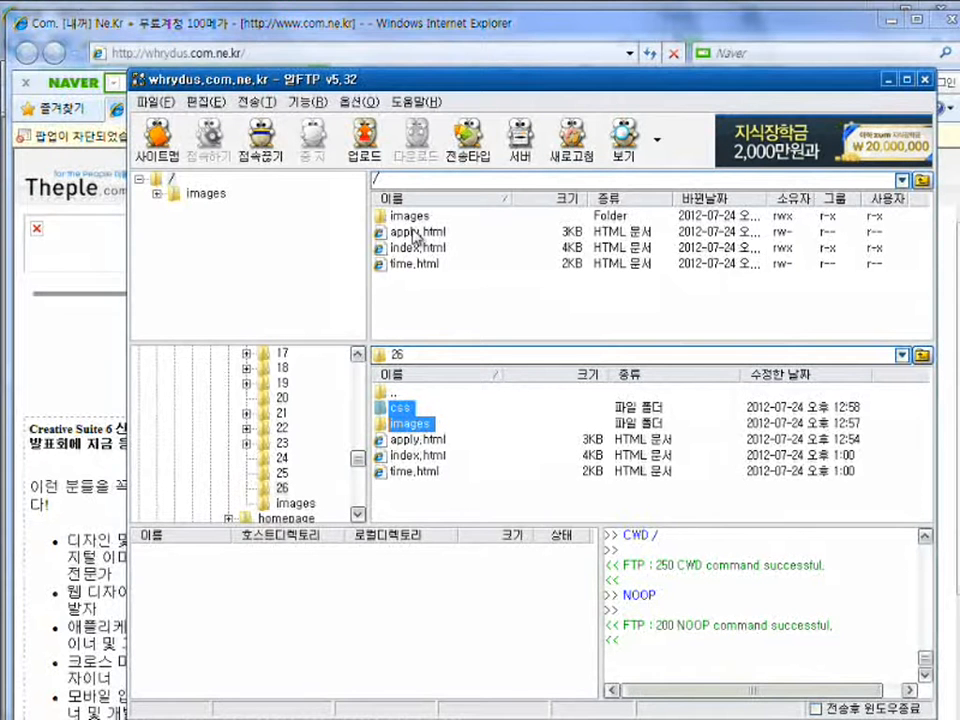
pyautogui.click(366, 158)
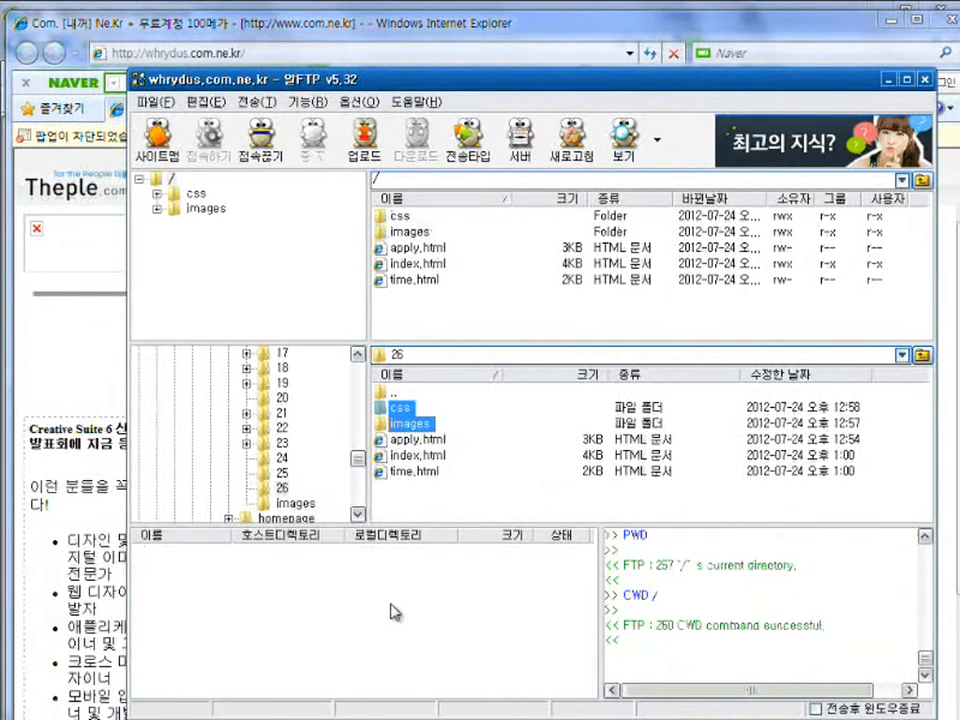
# Check the transfer log and the contents of the server's css and images folders, and return to the root.
pyautogui.hotkey('ctrl', 'shift', 'd')
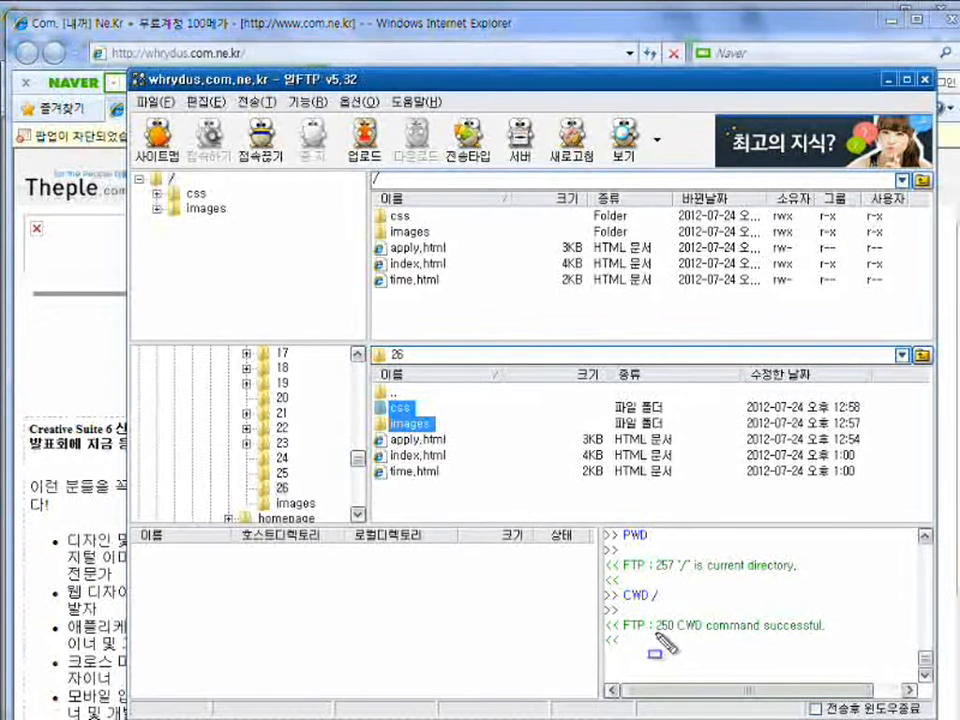
pyautogui.moveTo(614, 608); pyautogui.dragTo(825, 645)
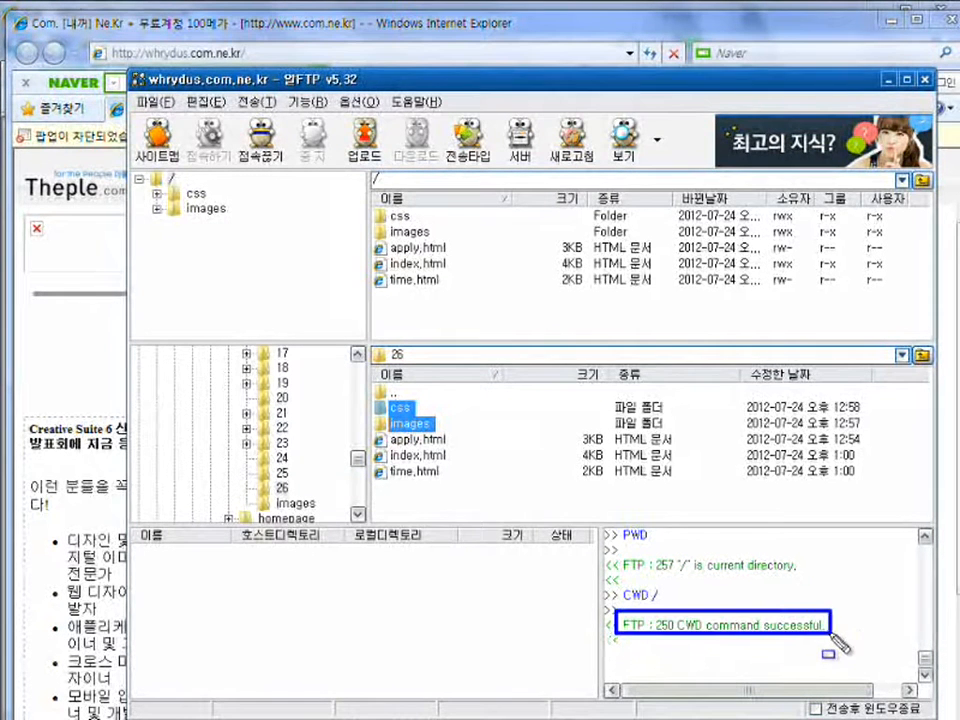
pyautogui.press('Escape')
pyautogui.click(399, 220)
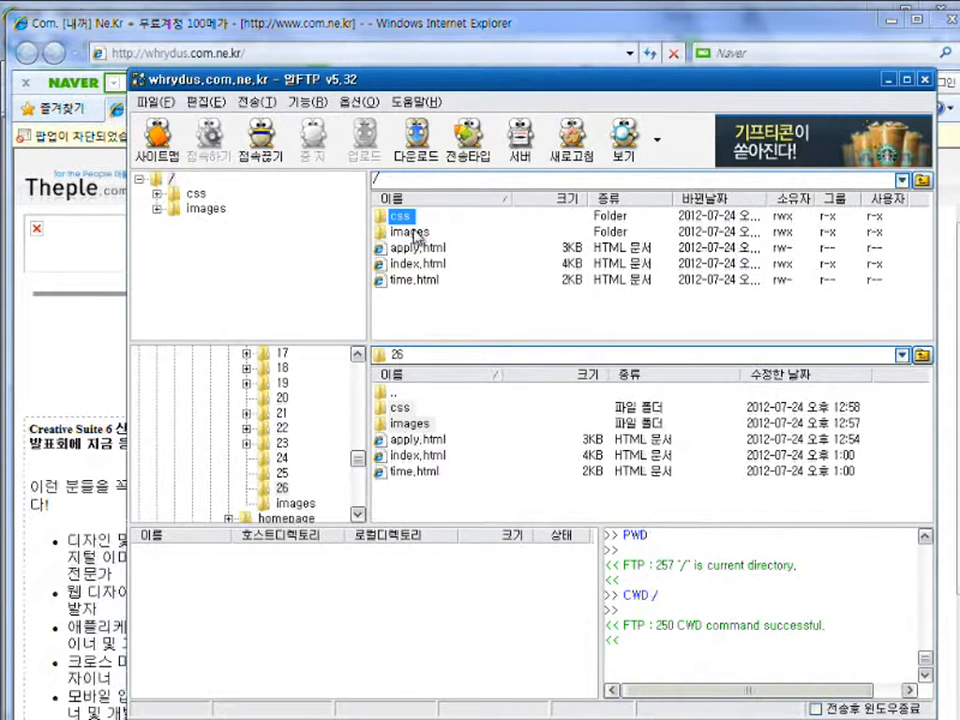
pyautogui.click(196, 193)
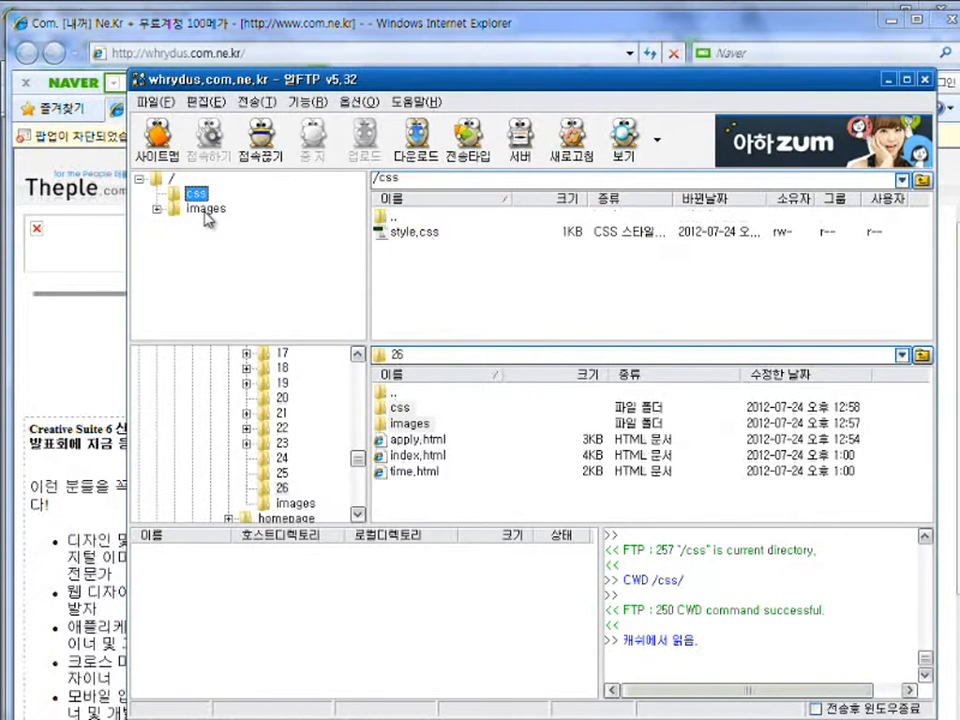
pyautogui.click(205, 212)
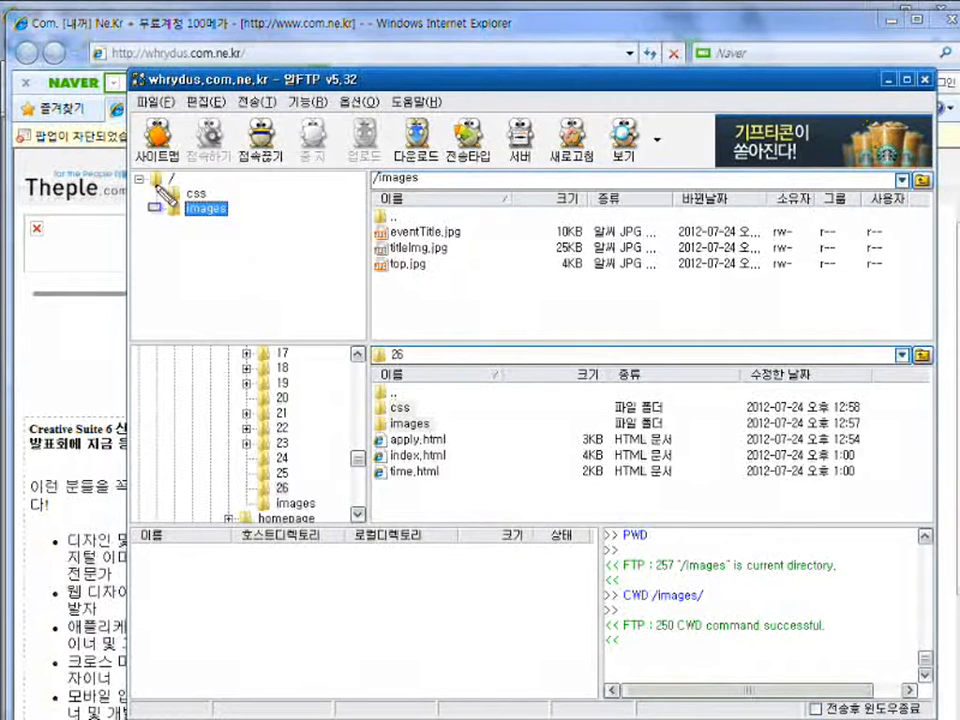
pyautogui.moveTo(131, 166); pyautogui.dragTo(253, 228)
pyautogui.press('Escape')
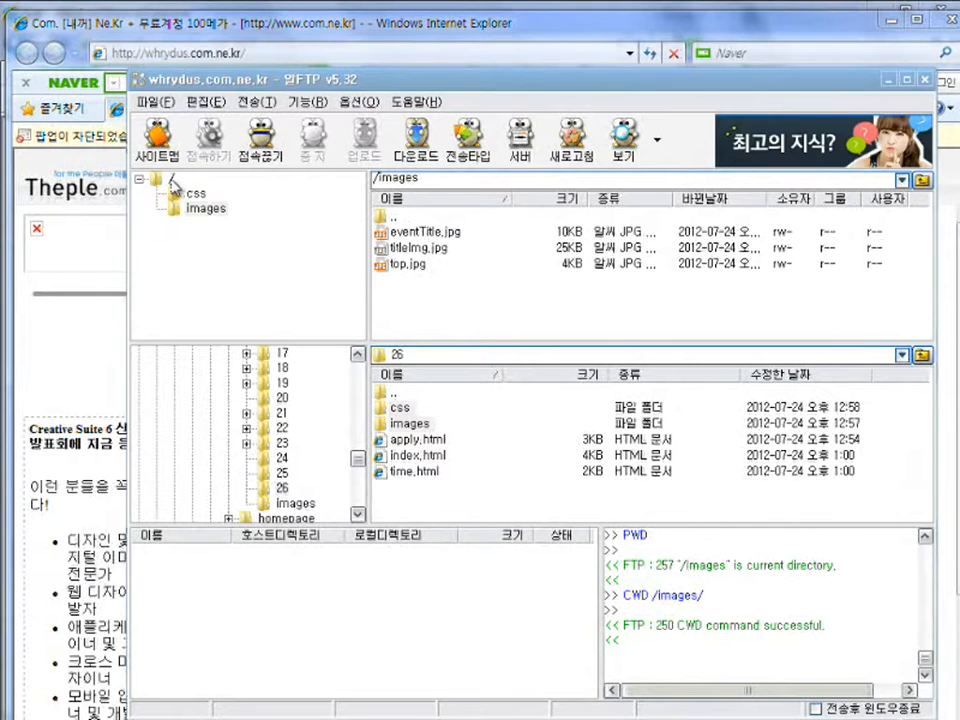
pyautogui.click(171, 178)
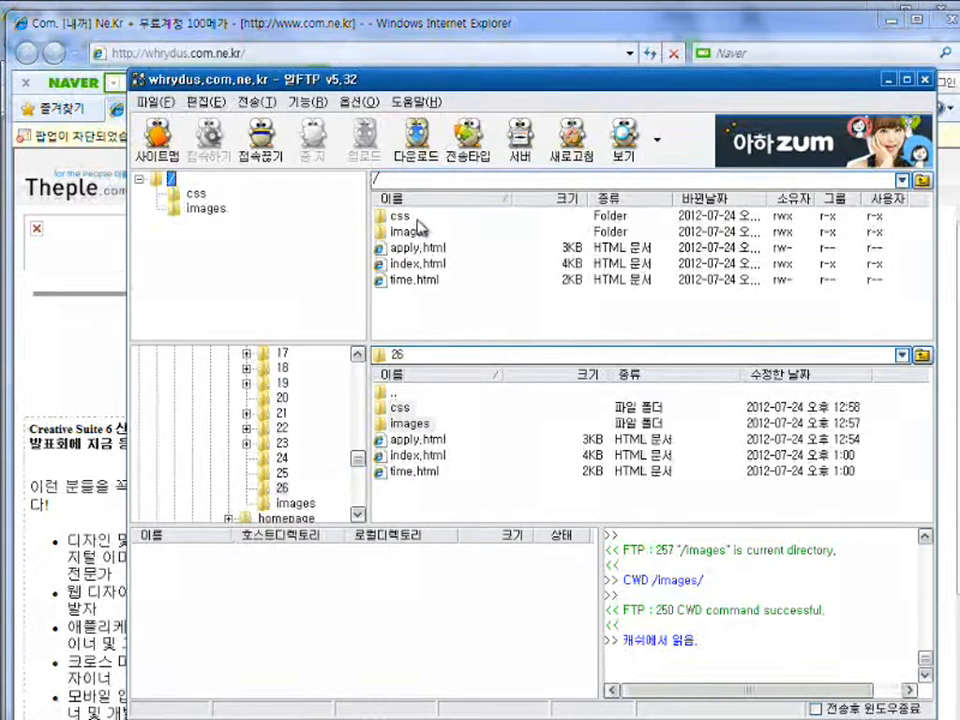
# Switch to Internet Explorer, refresh the published home page, and check its images and styling.
pyautogui.click(258, 28)
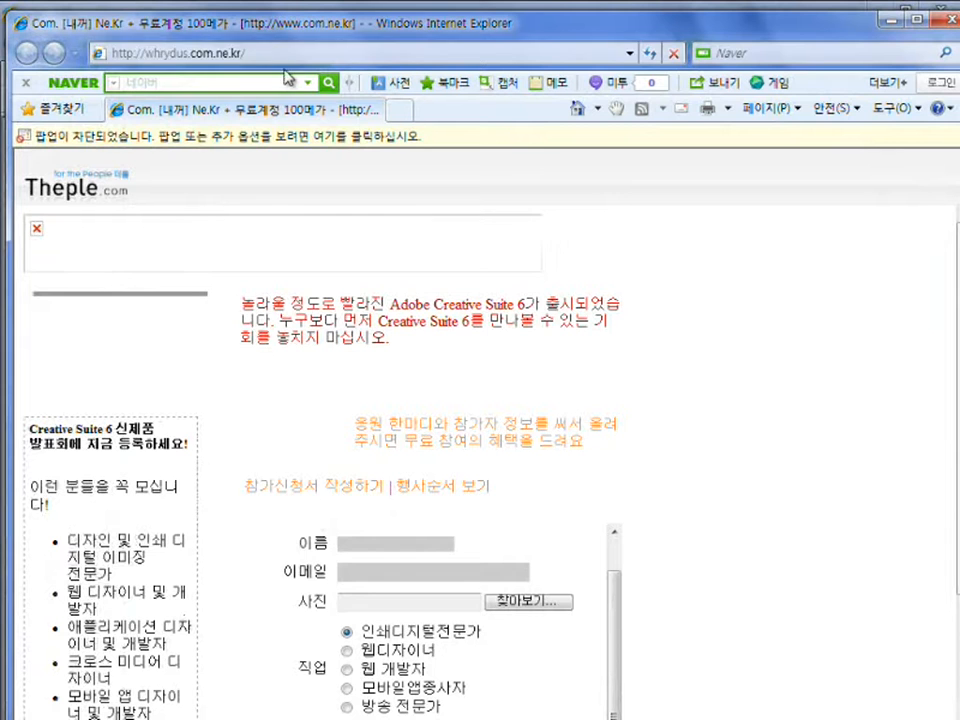
pyautogui.click(651, 54)
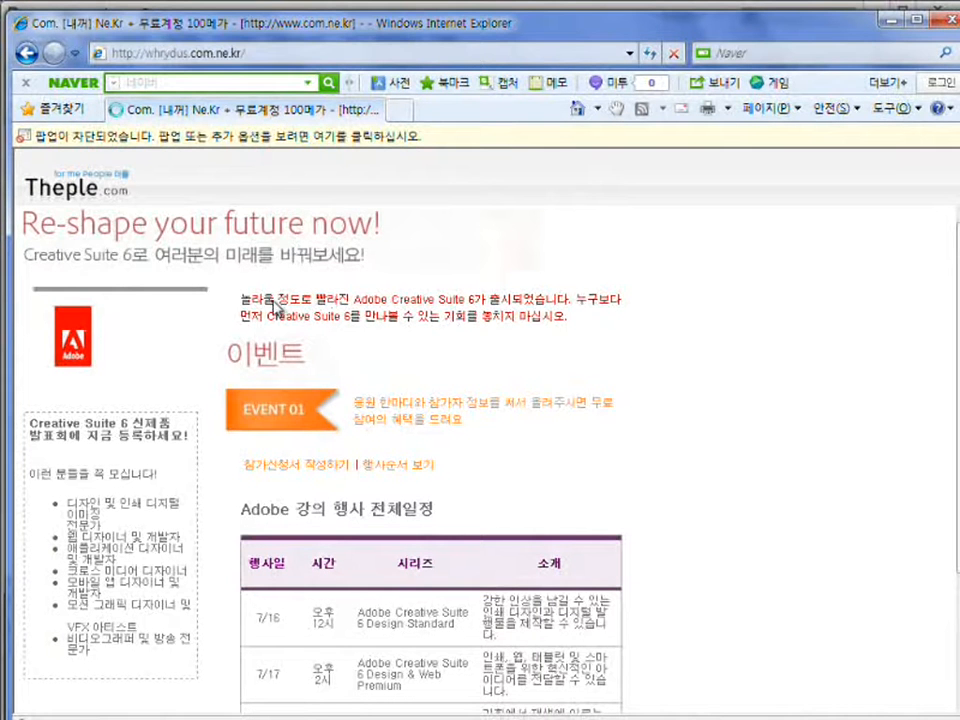
pyautogui.scroll(-3, 490, 425)
pyautogui.scroll(3, 489, 410)
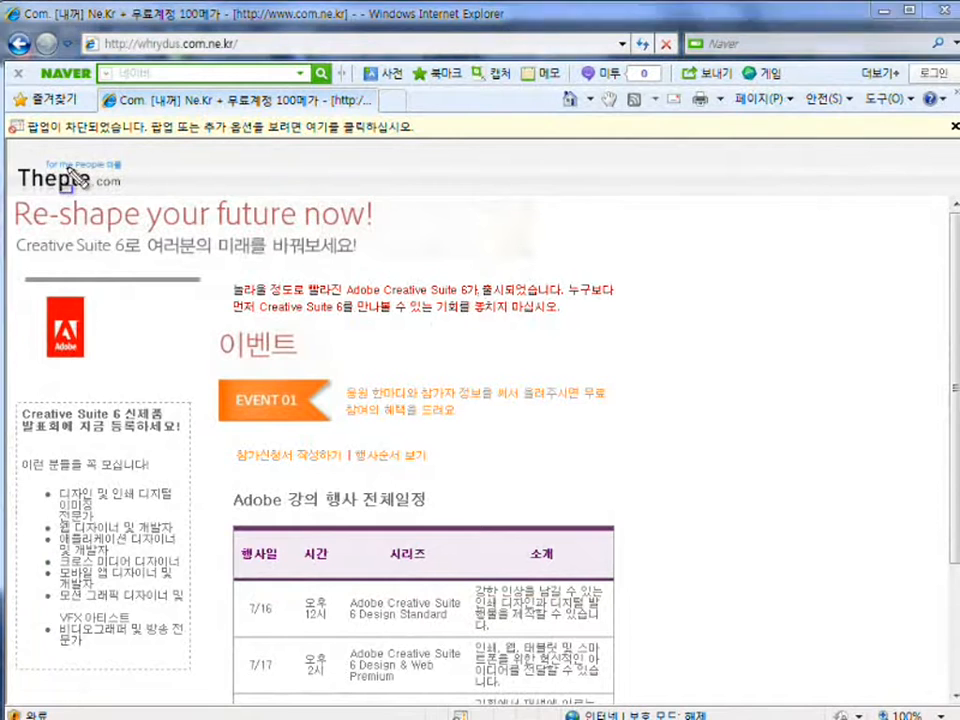
# Inspect the Theple banner above the published page and look through the page content again.
pyautogui.moveTo(6, 139); pyautogui.dragTo(699, 194)
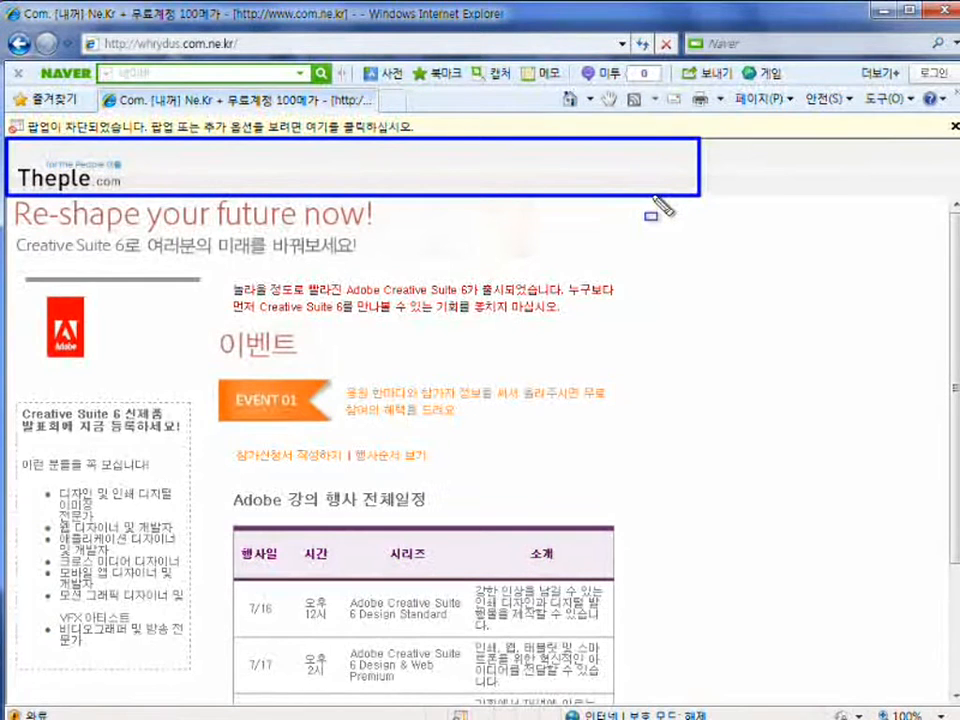
pyautogui.press('Escape')
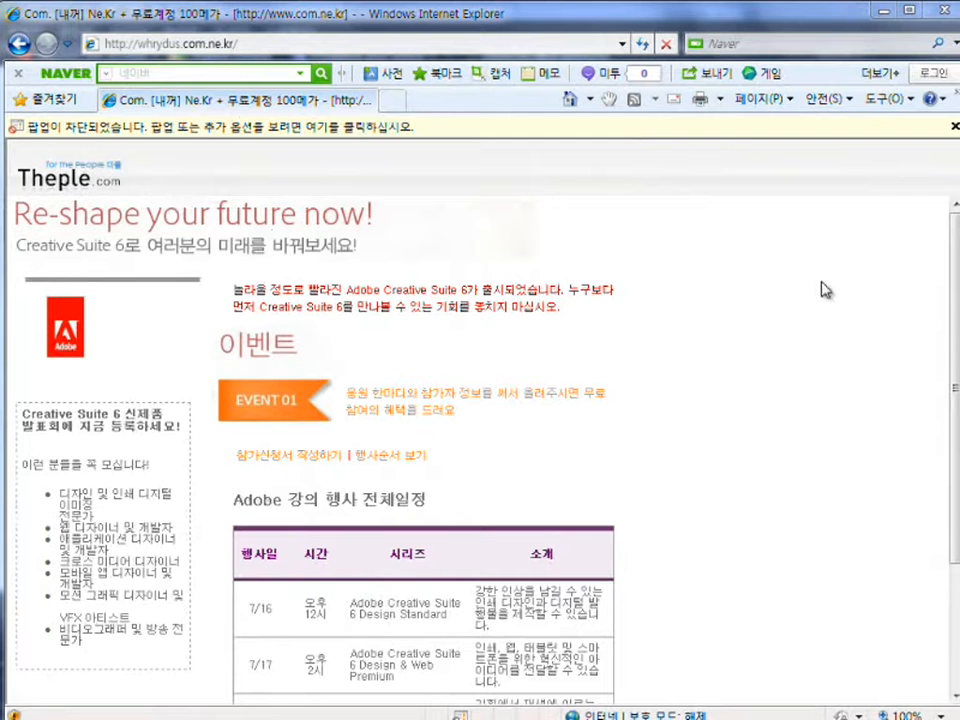
pyautogui.scroll(-3, 782, 422)
pyautogui.scroll(3, 767, 439)
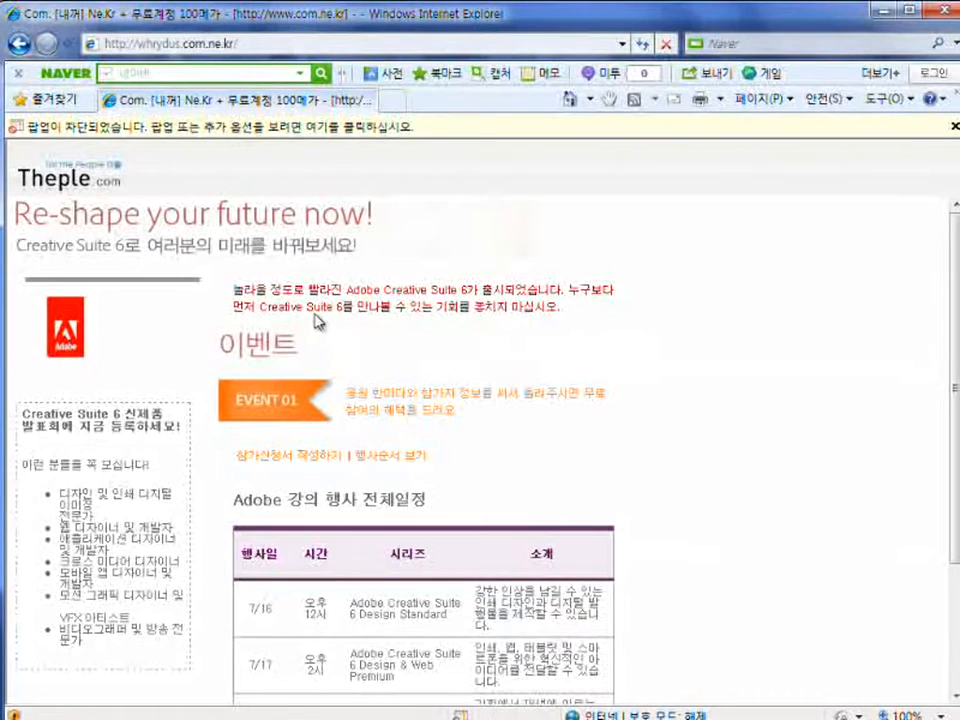
# Switch to Dreamweaver and close the apply.html document.
pyautogui.hotkey('alt', 'Tab')
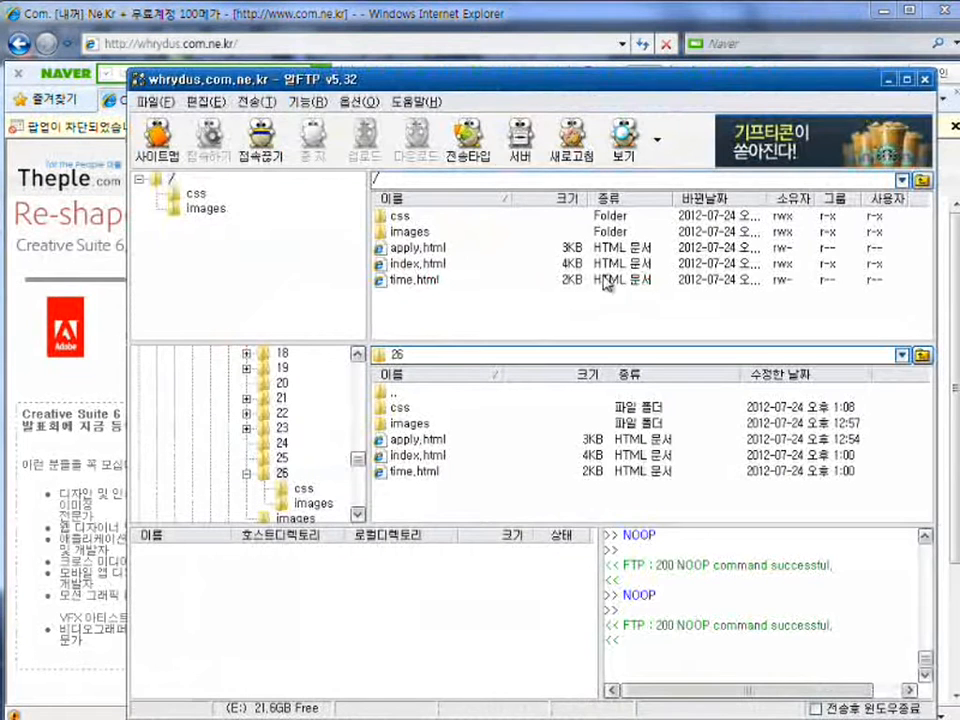
pyautogui.moveTo(657, 90); pyautogui.dragTo(605, 79)
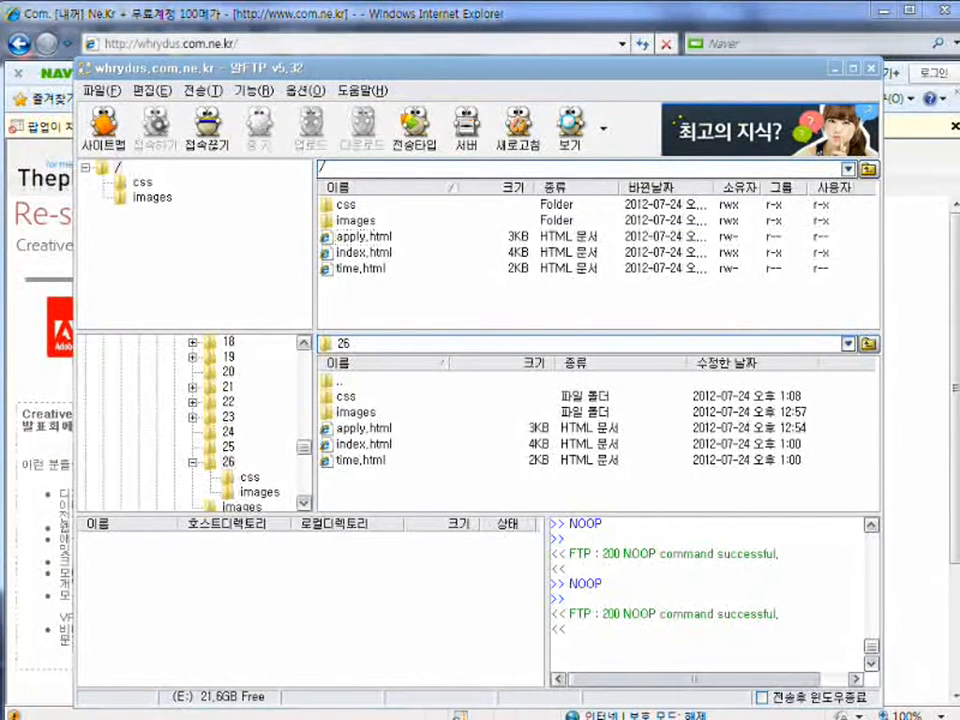
pyautogui.hotkey('alt', 'Tab')
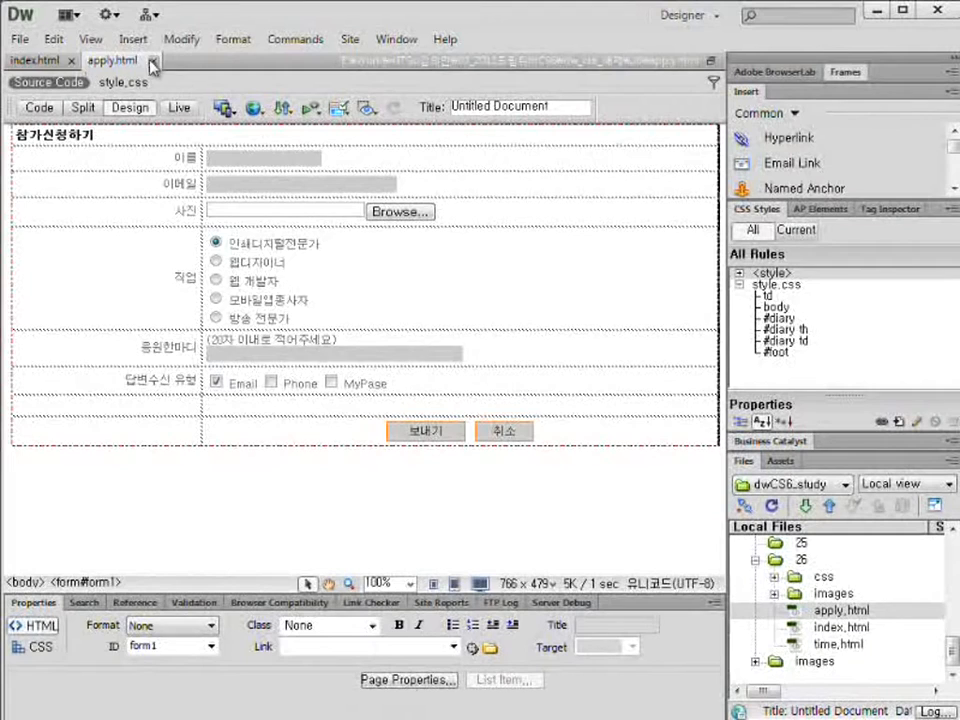
pyautogui.click(153, 63)
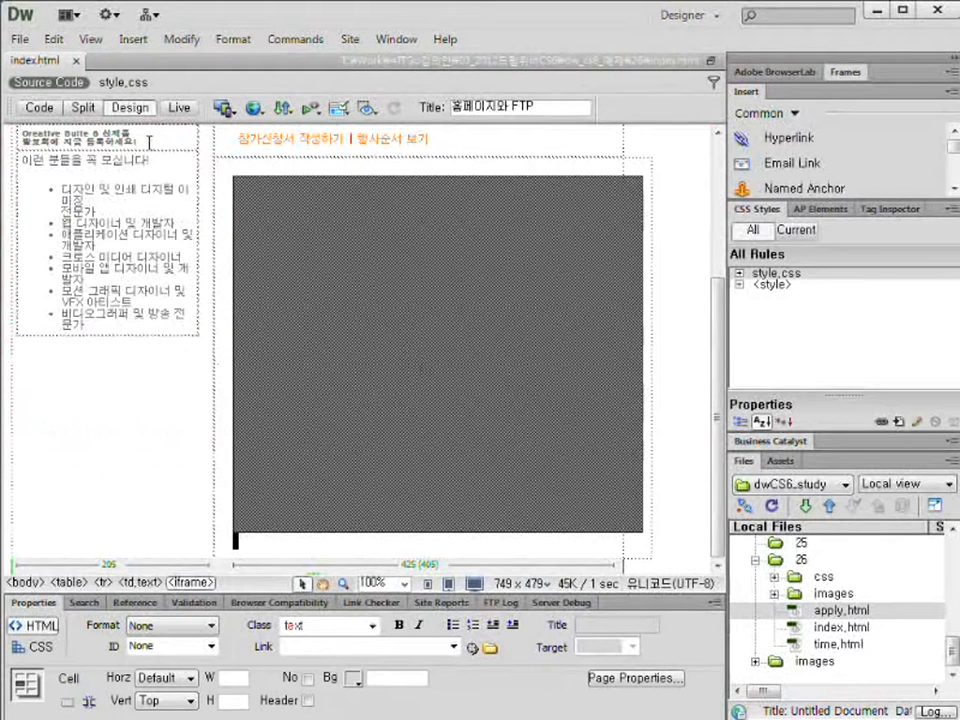
# Delete the "참가신청서 작성하기 |" link text in index.html and place the cursor after "행사순서 보기".
pyautogui.click(680, 395)
pyautogui.scroll(6, 678, 395)
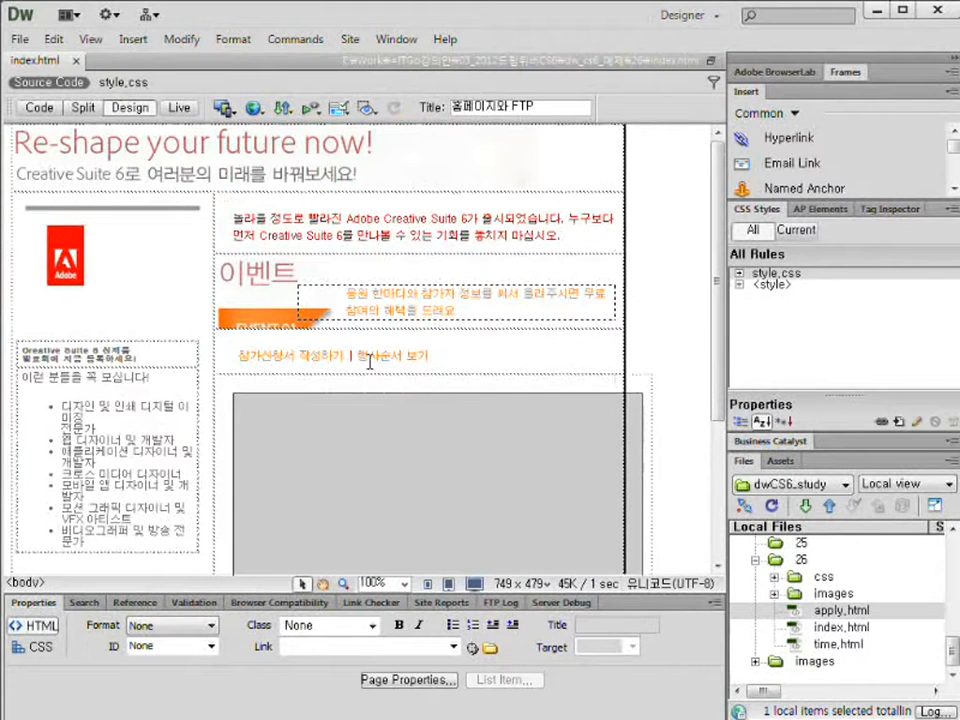
pyautogui.moveTo(243, 360); pyautogui.dragTo(358, 357)
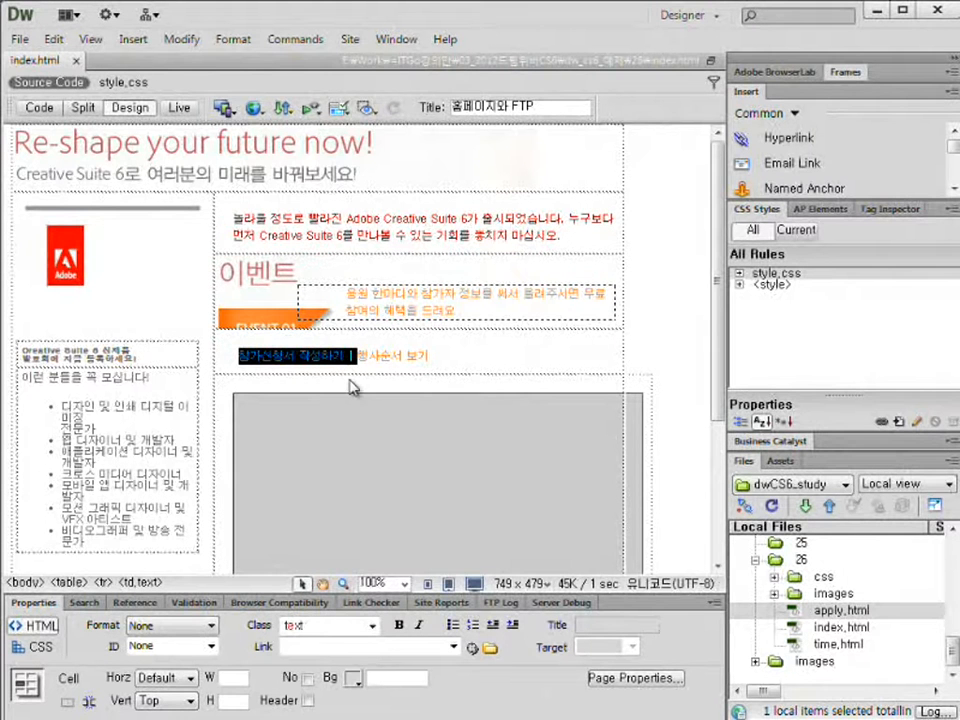
pyautogui.press('Delete')
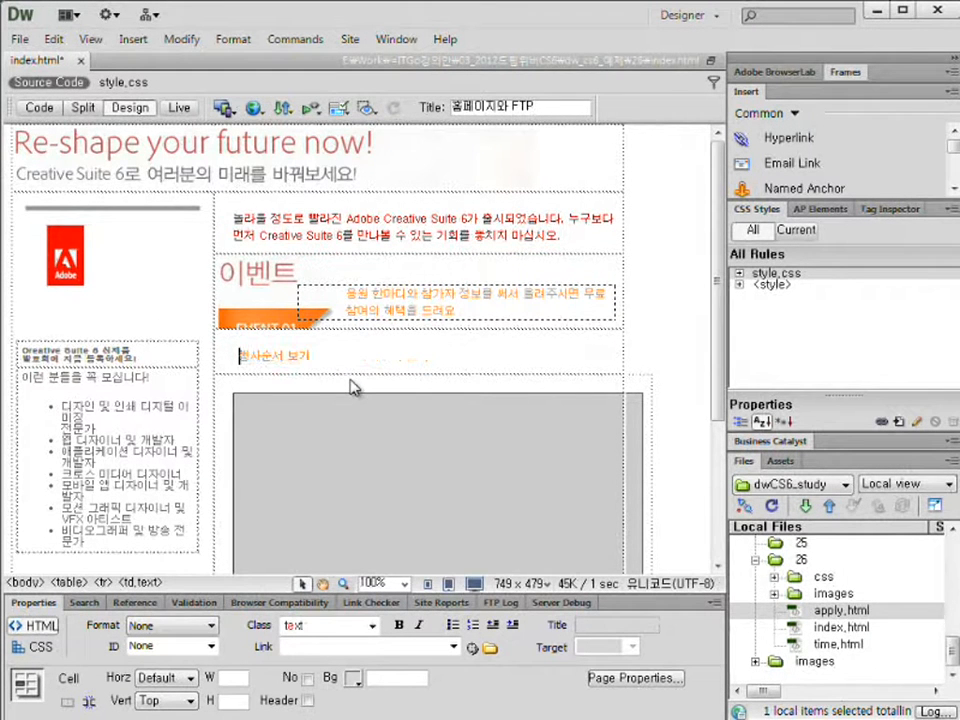
pyautogui.click(323, 352)
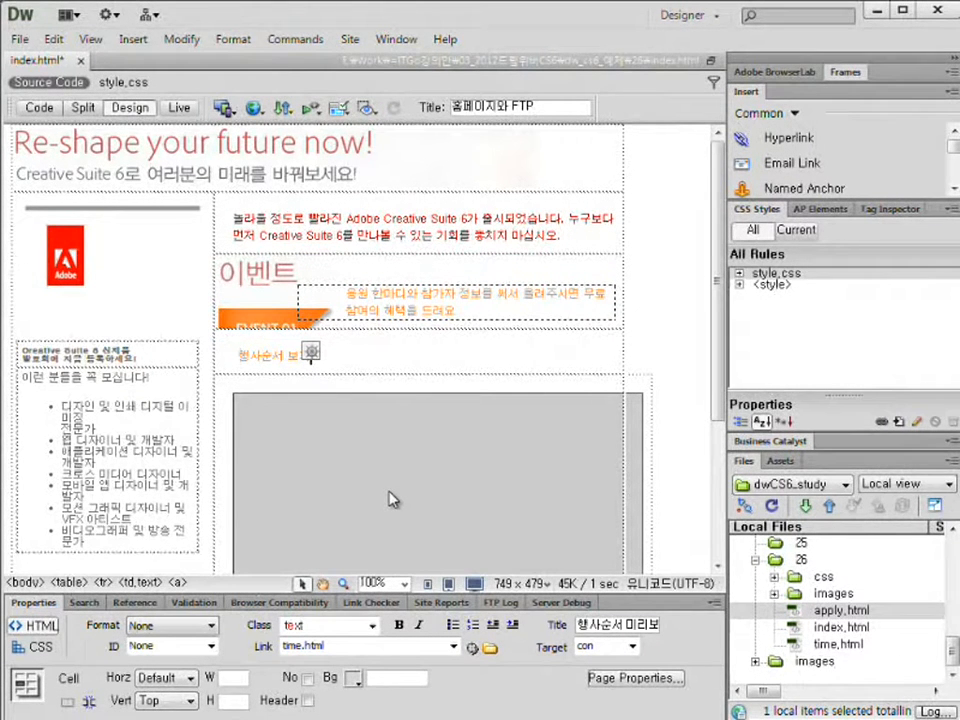
# Change the source of the "con" iframe in index.html to time.html and save the document.
pyautogui.click(328, 467)
pyautogui.scroll(-2, 534, 456)
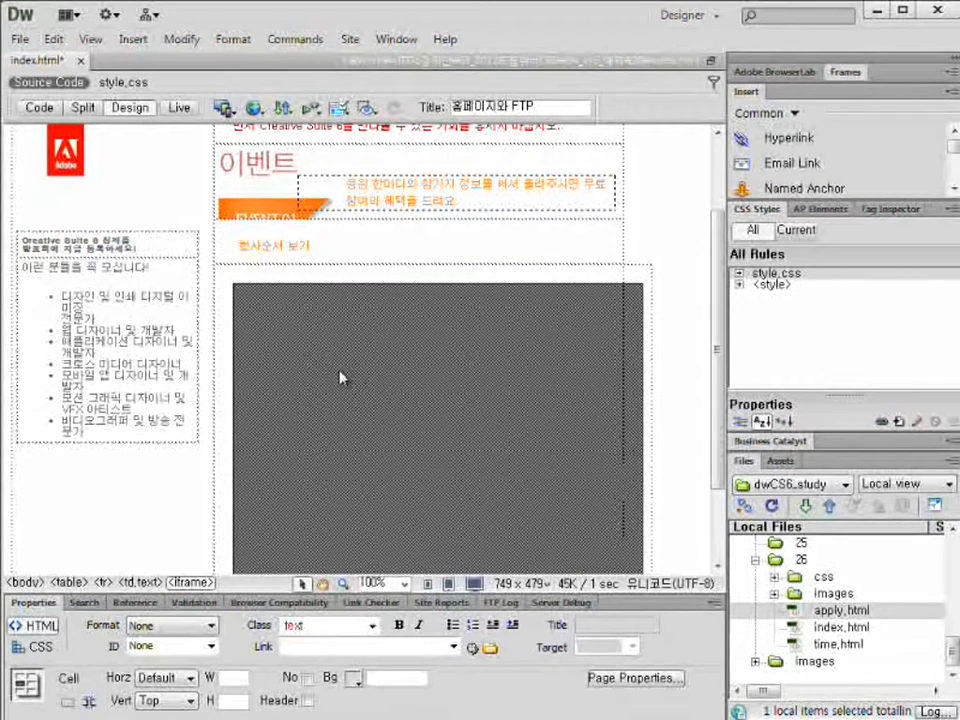
pyautogui.click(86, 108)
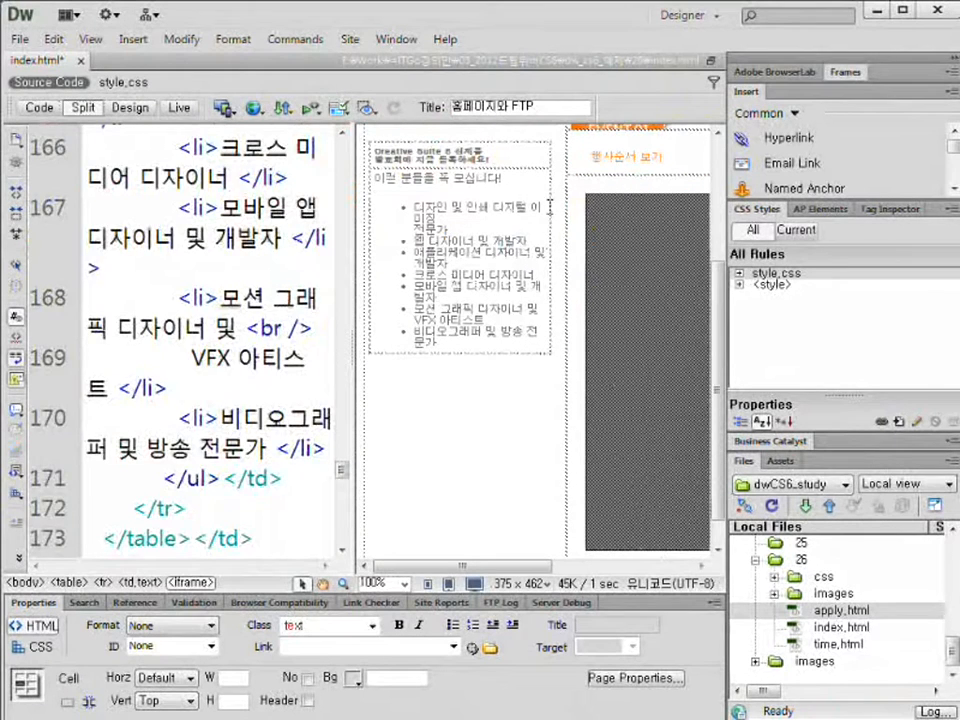
pyautogui.click(582, 196)
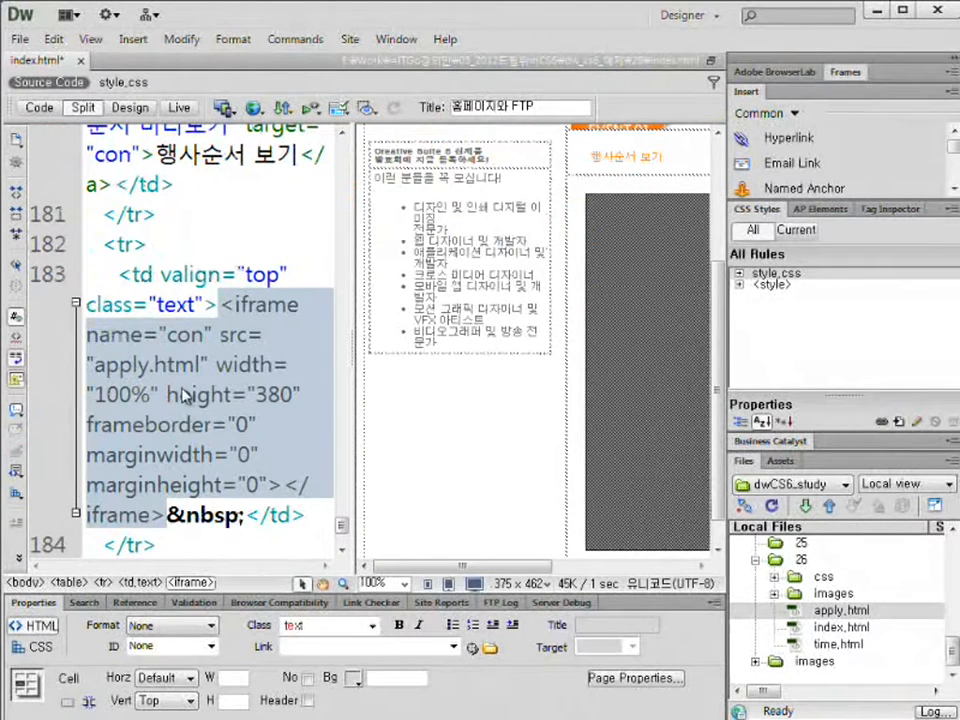
pyautogui.doubleClick(151, 365)
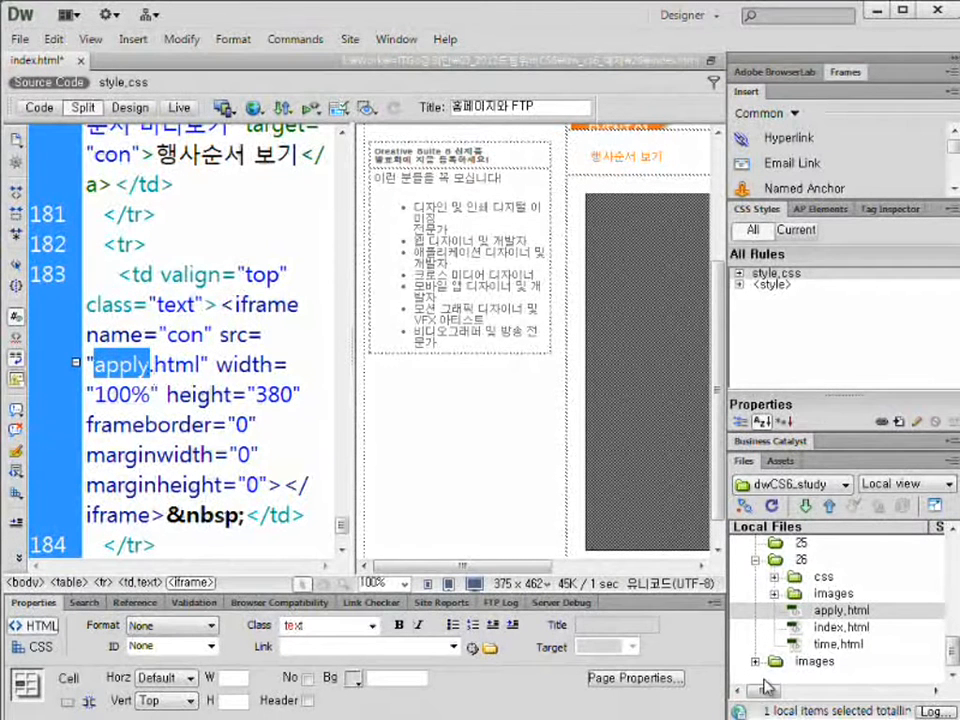
pyautogui.moveTo(793, 646); pyautogui.dragTo(147, 370)
pyautogui.write('time')
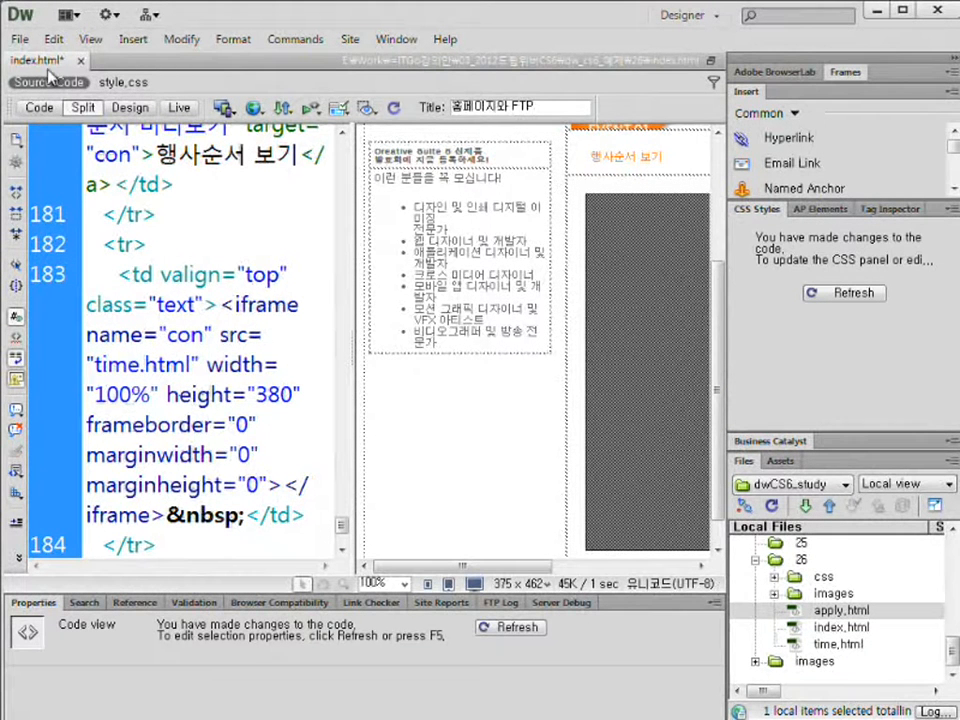
pyautogui.click(20, 40)
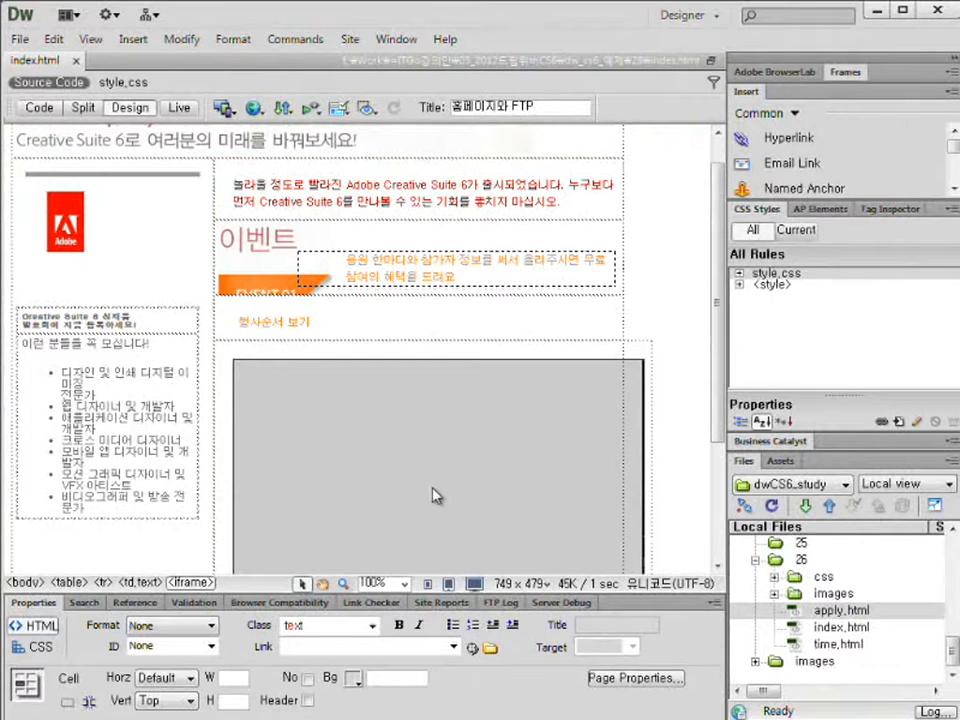
# Switch to 알FTP and reconnect to the FTP server using the stored site and login details.
pyautogui.hotkey('alt', 'Tab')
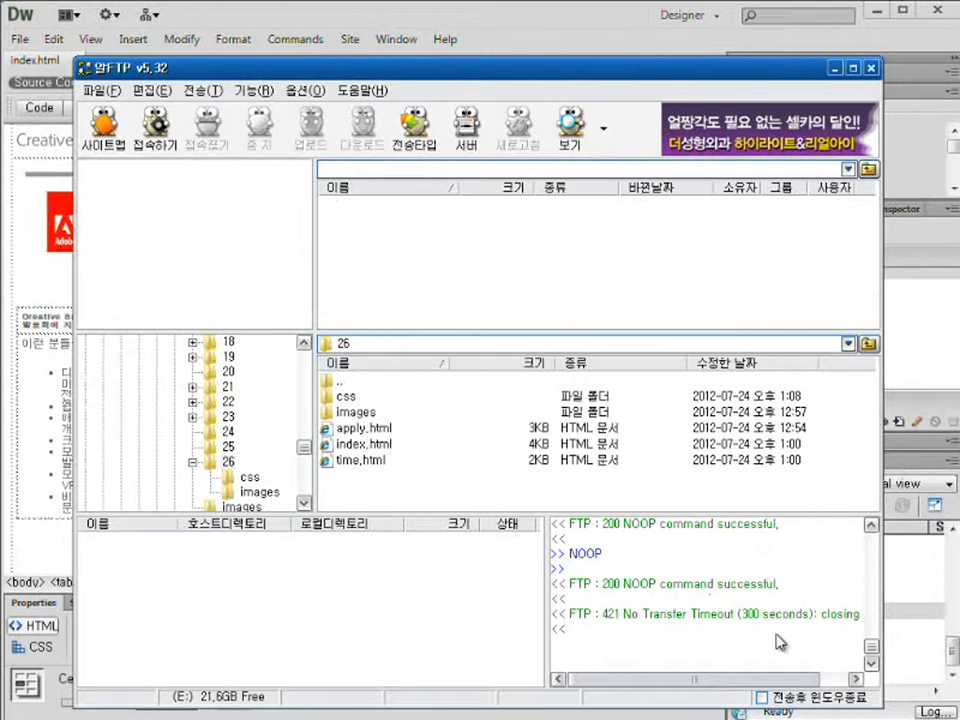
pyautogui.moveTo(736, 598)
pyautogui.mouseDown()
pyautogui.moveTo(765, 621)
pyautogui.moveTo(821, 628)
pyautogui.mouseUp()
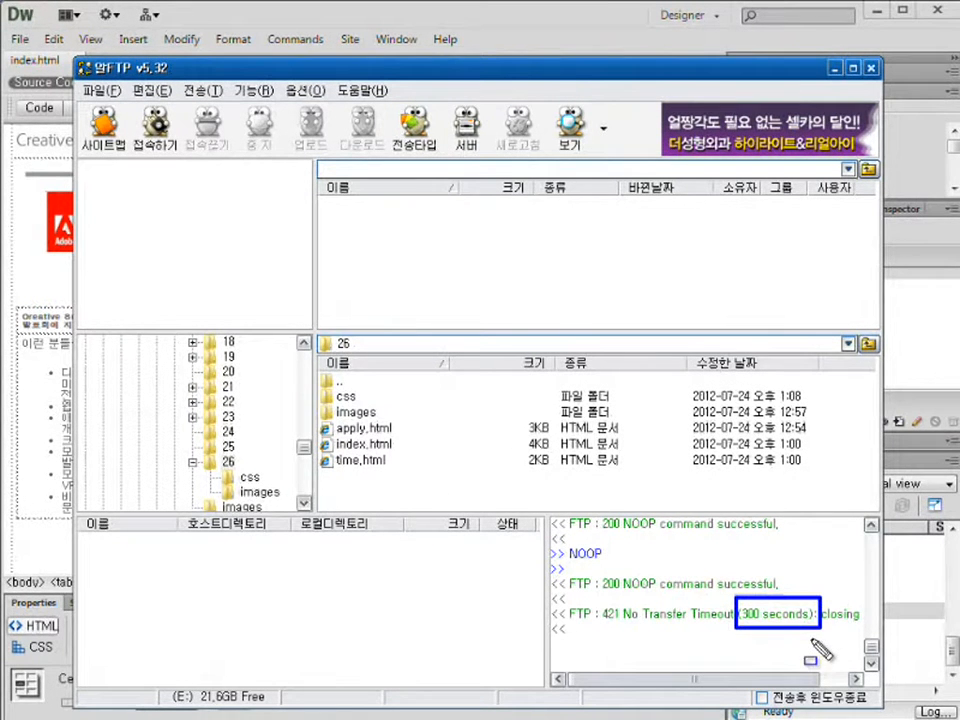
pyautogui.press('Escape')
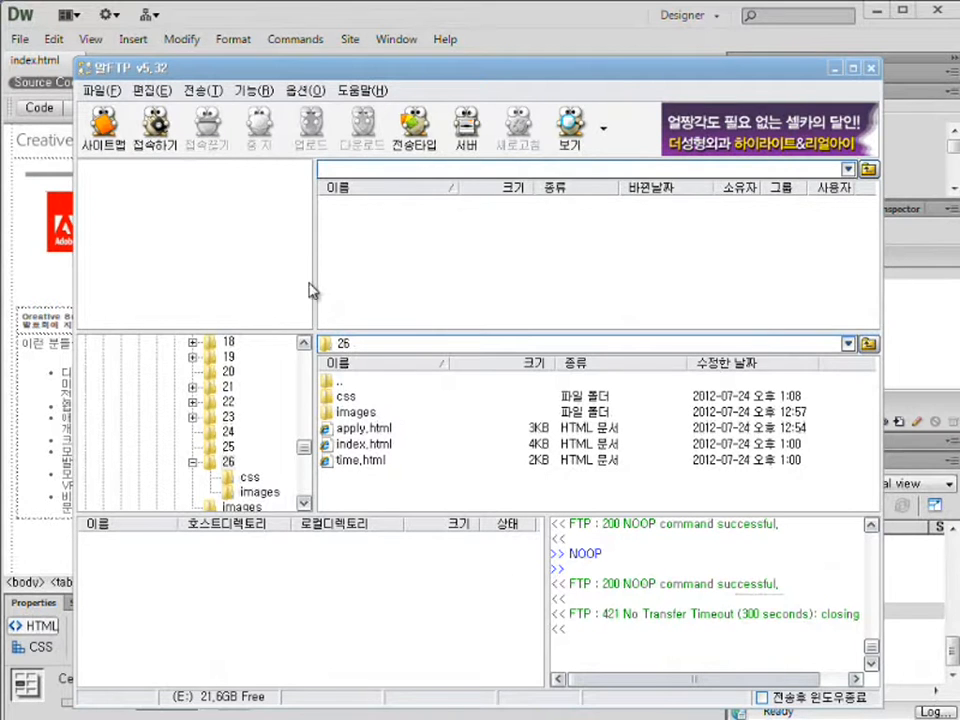
pyautogui.hotkey('ctrl', 'shift', 'd')
pyautogui.moveTo(137, 101); pyautogui.dragTo(181, 150)
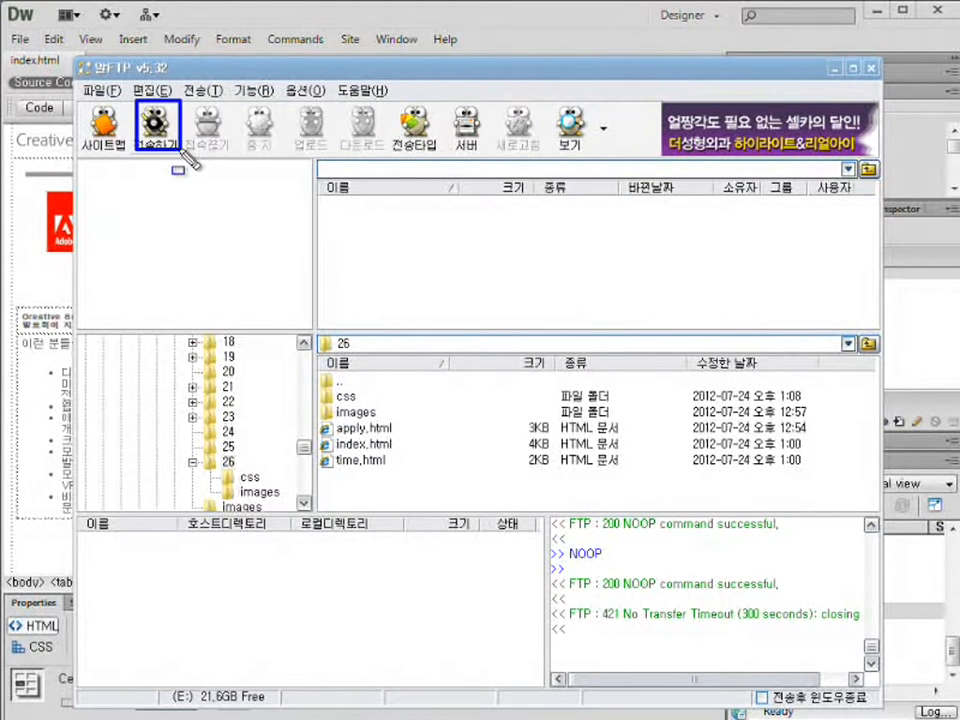
pyautogui.press('Escape')
pyautogui.click(155, 128)
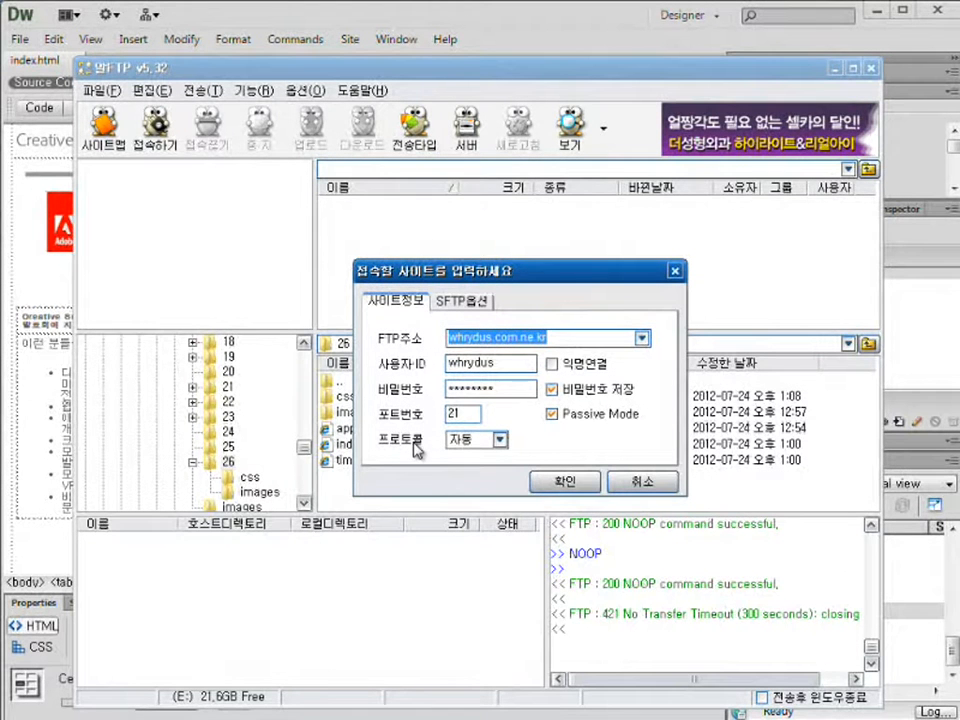
pyautogui.click(565, 481)
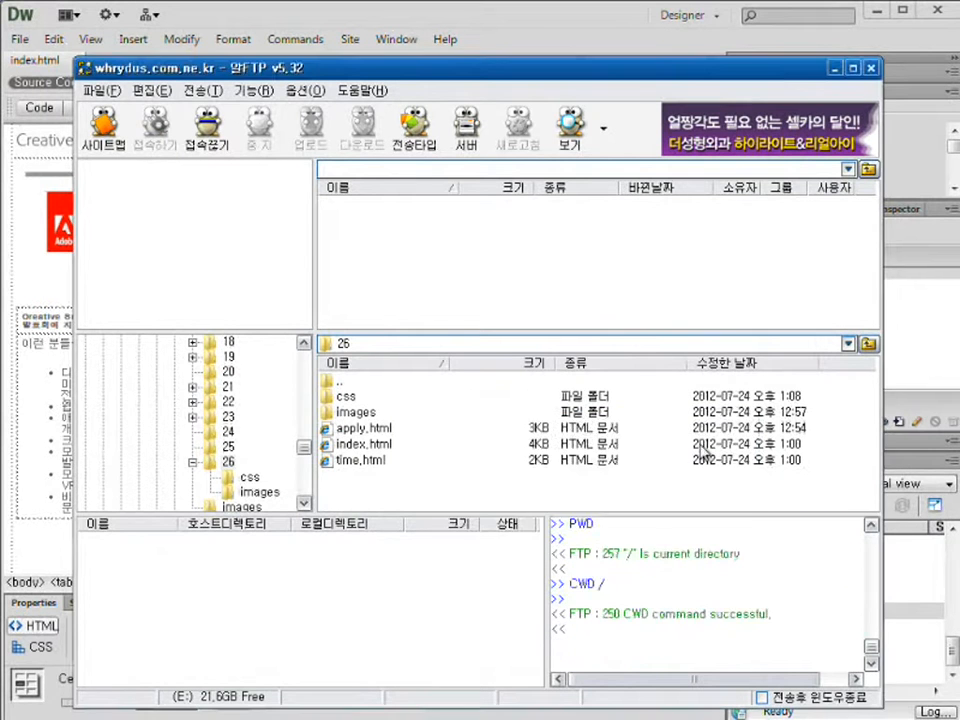
pyautogui.click(833, 599)
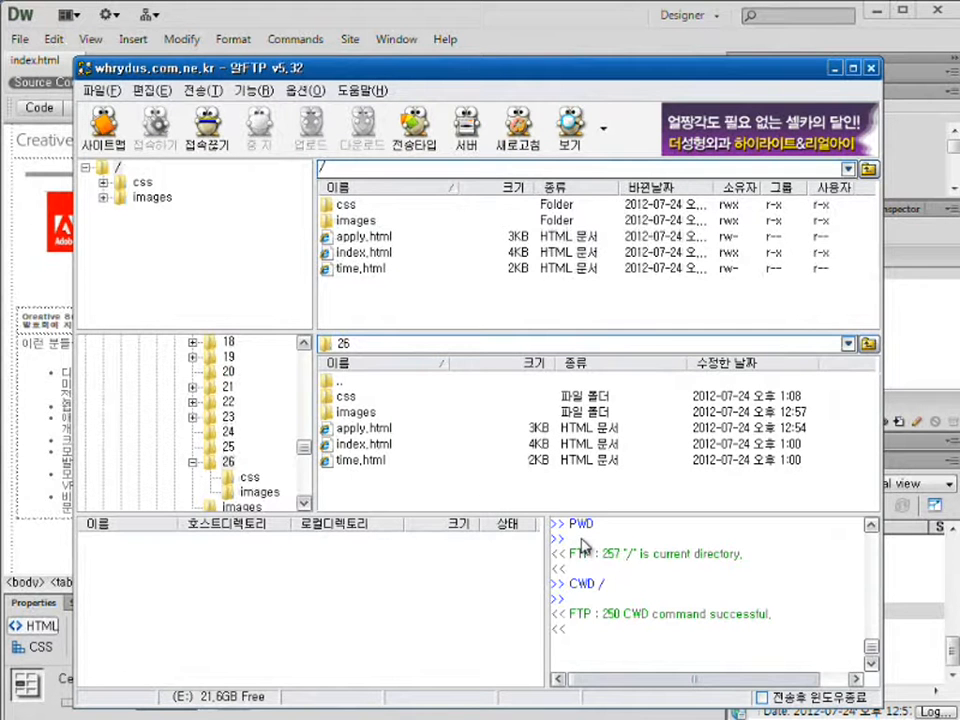
# Upload index.html from local folder 26 to the server root, overwriting the existing copy.
pyautogui.click(365, 444)
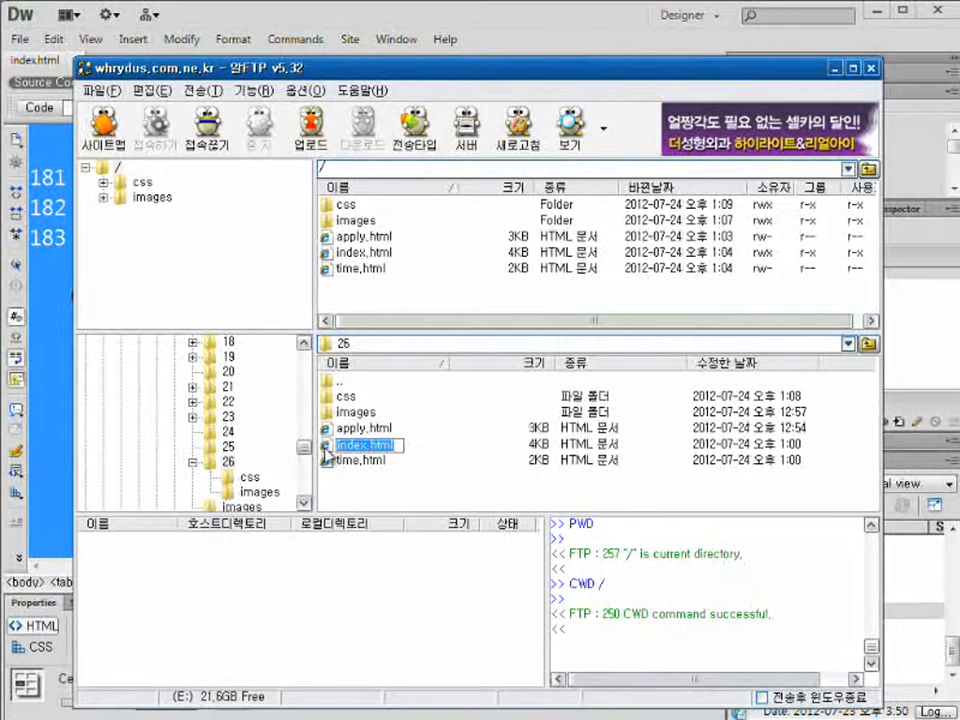
pyautogui.click(311, 127)
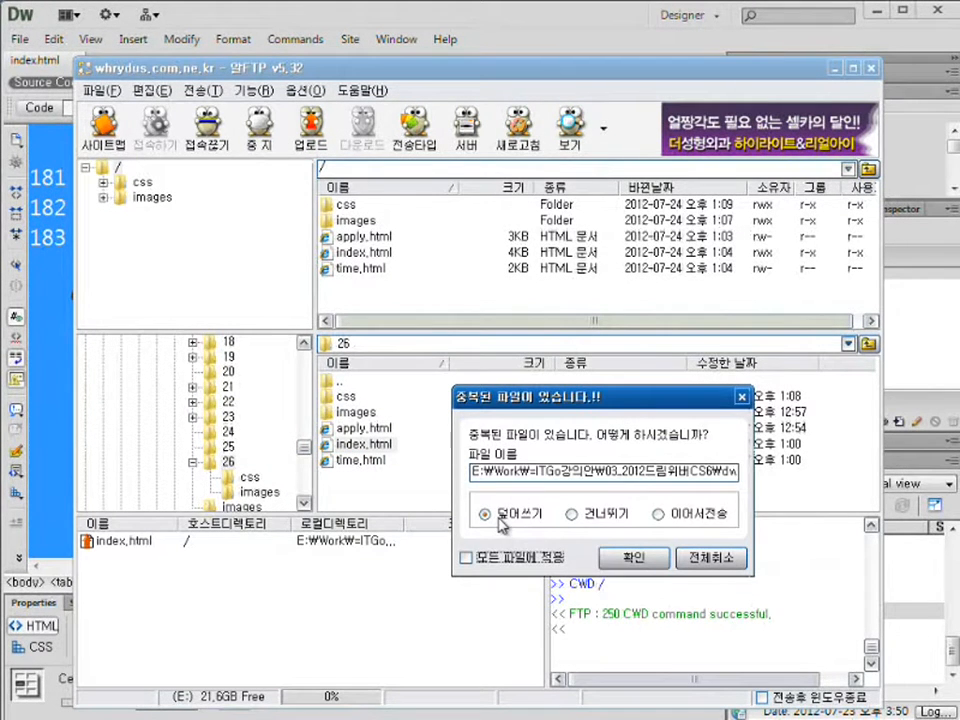
pyautogui.click(634, 557)
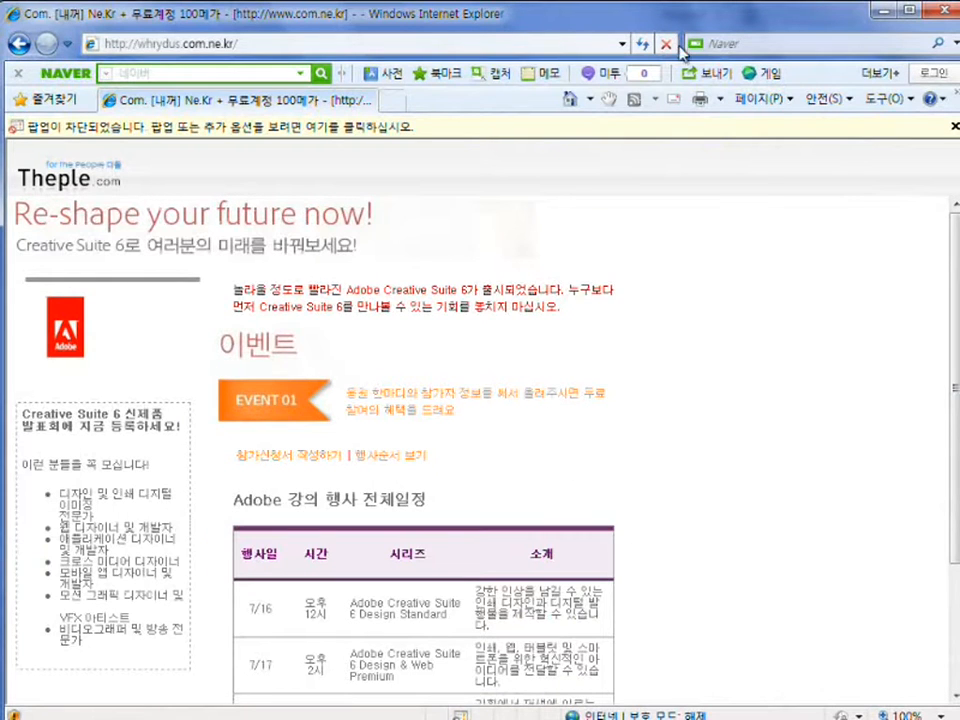
# Refresh the published home page in Internet Explorer and check the event link and the embedded schedule.
pyautogui.click(642, 44)
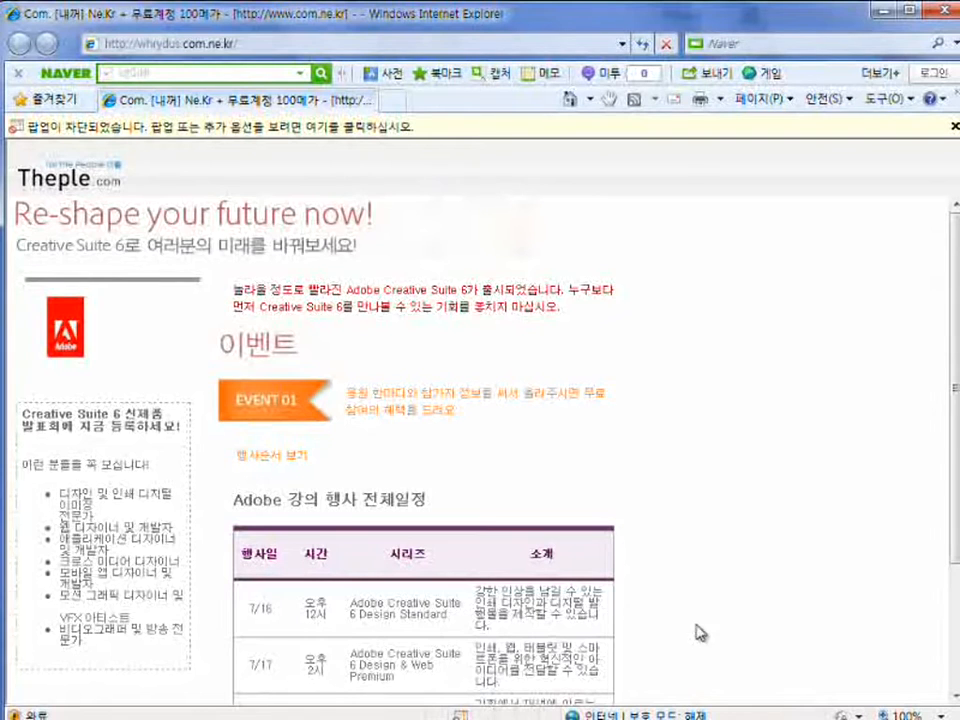
pyautogui.scroll(-1, 740, 575)
pyautogui.scroll(1, 737, 563)
pyautogui.scroll(-2, 714, 583)
pyautogui.scroll(2, 370, 500)
# Switch back to 알FTP and move its window aside to uncover part of the published page.
pyautogui.hotkey('alt', 'Tab')
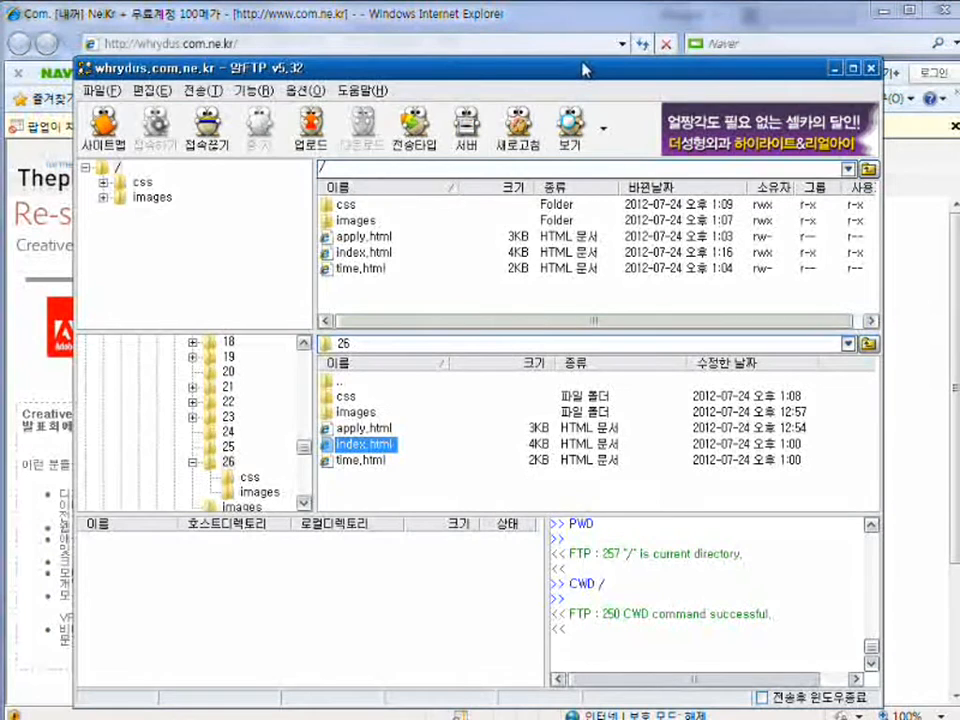
pyautogui.moveTo(583, 68); pyautogui.dragTo(837, 68)
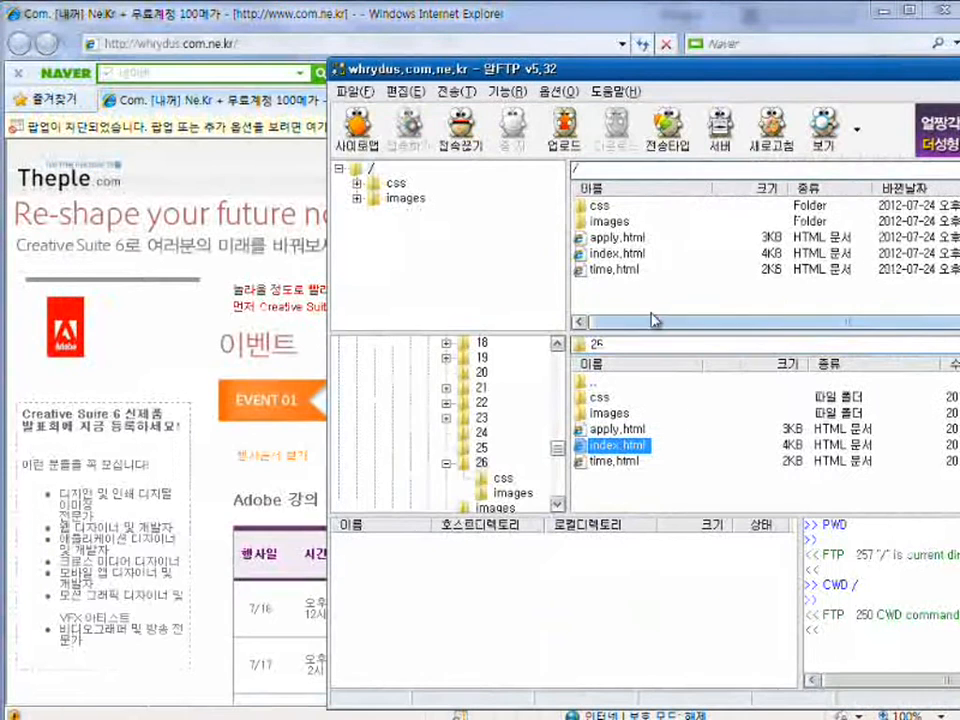
pyautogui.click(638, 240)
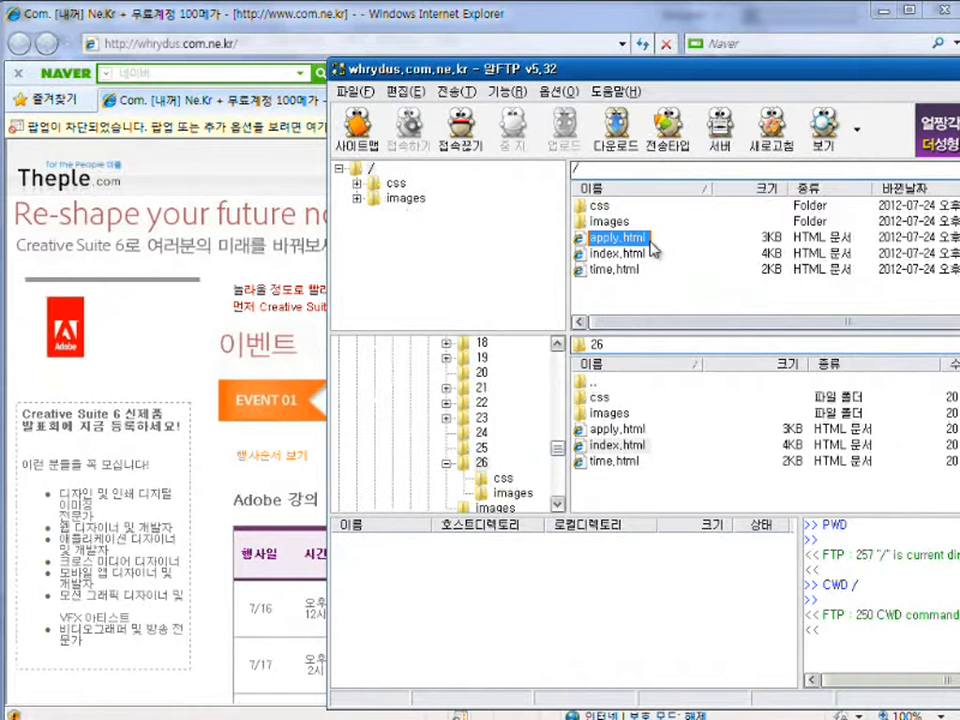
pyautogui.moveTo(652, 250)
pyautogui.mouseDown()
pyautogui.moveTo(678, 283)
pyautogui.moveTo(672, 292)
pyautogui.moveTo(677, 258)
pyautogui.moveTo(655, 275)
pyautogui.moveTo(636, 260)
pyautogui.moveTo(649, 255)
pyautogui.moveTo(627, 243)
pyautogui.moveTo(636, 242)
pyautogui.mouseUp()
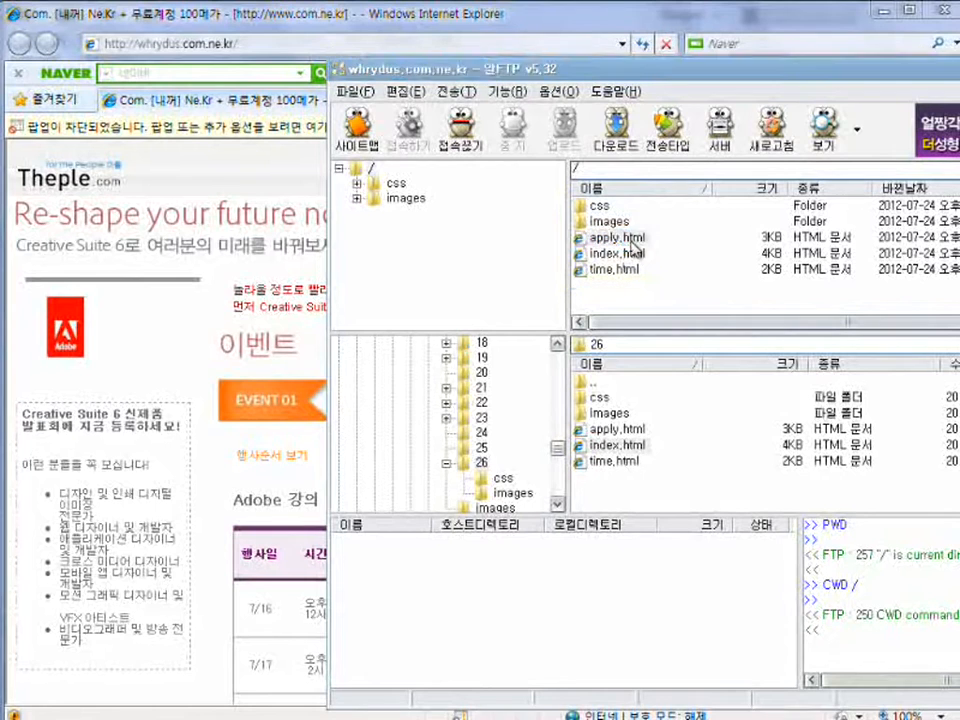
pyautogui.click(572, 239)
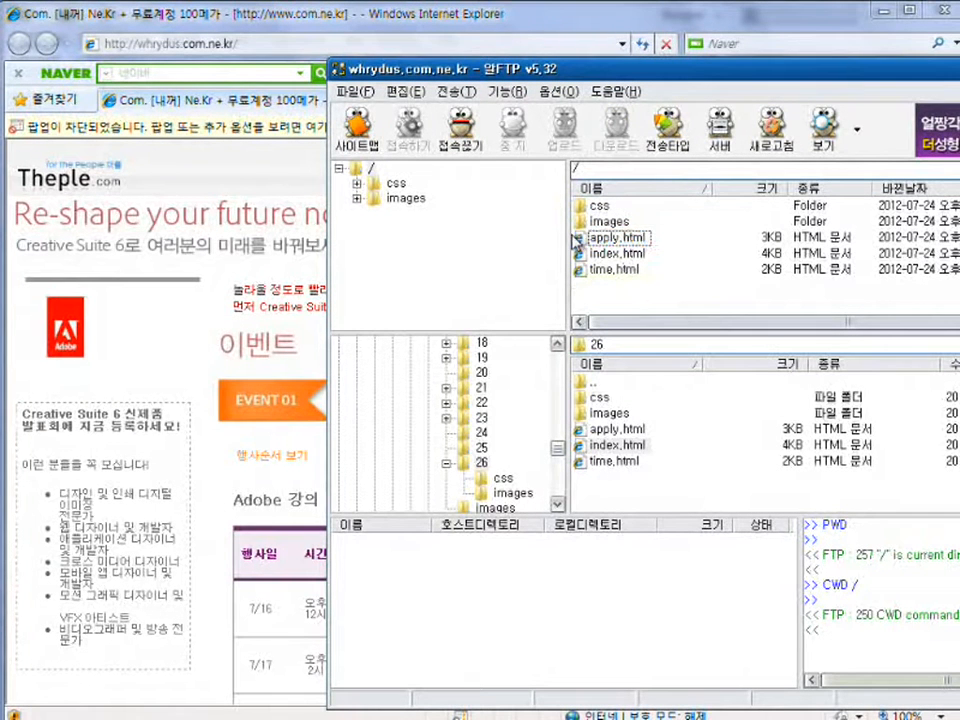
pyautogui.click(577, 238)
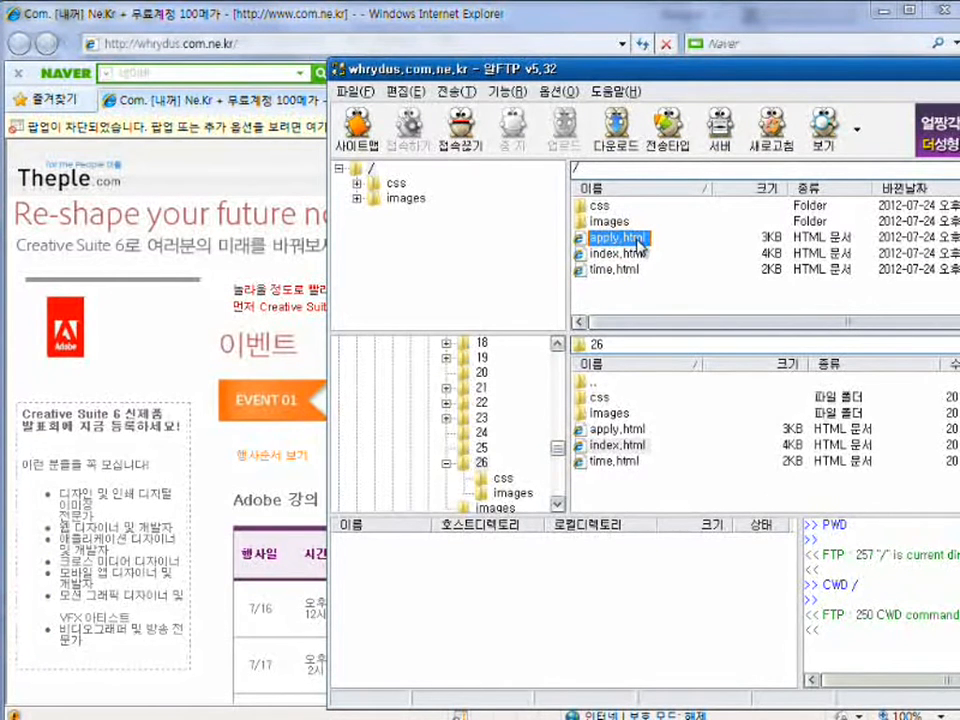
pyautogui.press('Delete')
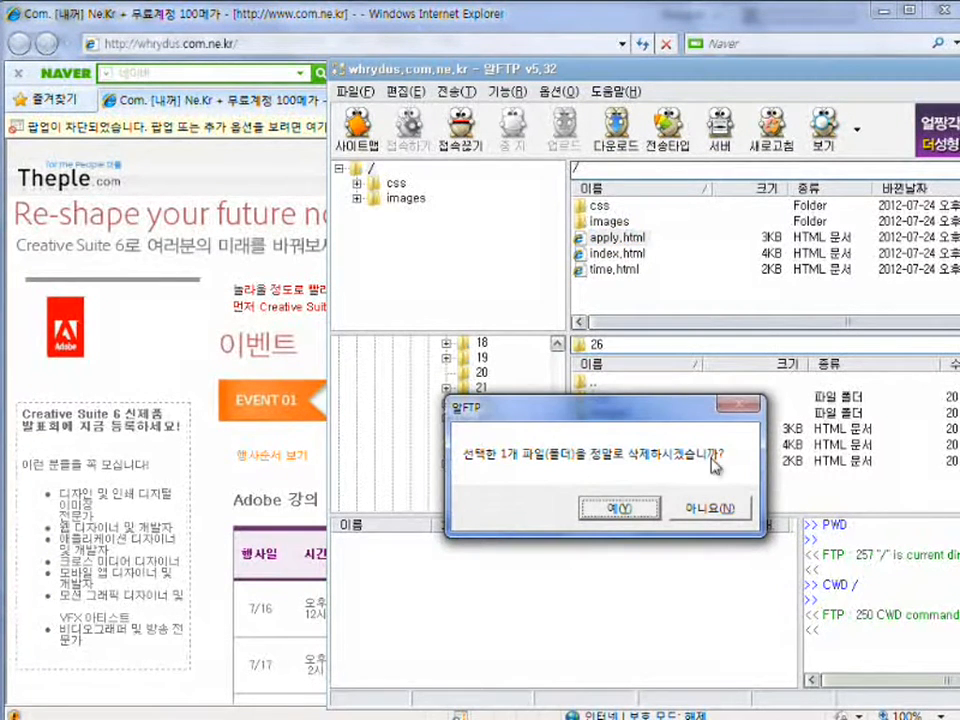
pyautogui.click(727, 508)
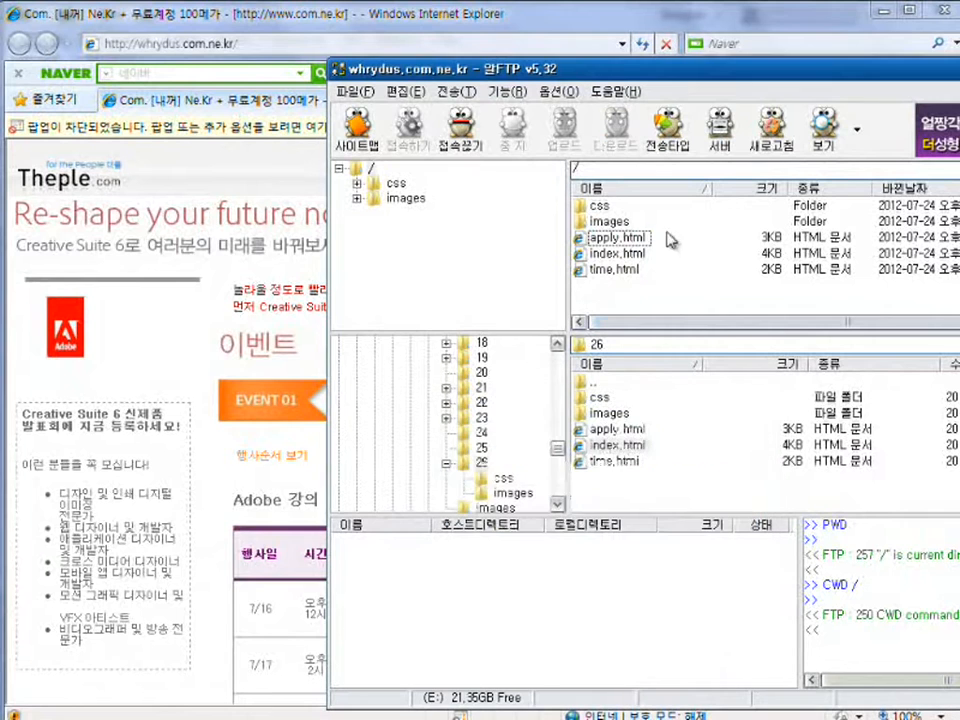
# Delete apply.html from the server's root folder.
pyautogui.rightClick(609, 244)
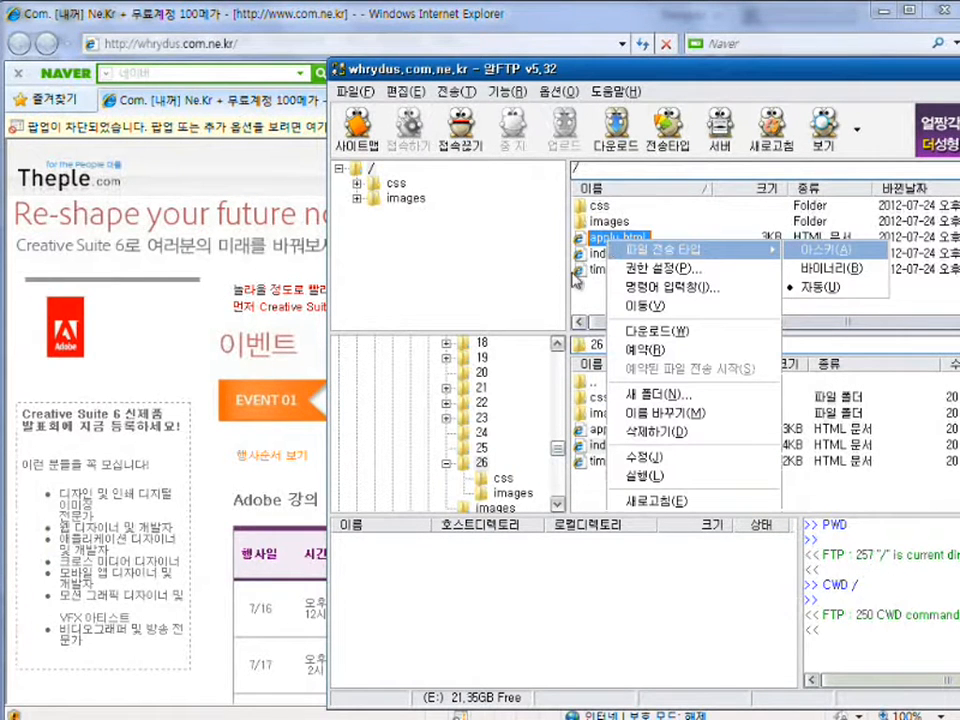
pyautogui.click(682, 440)
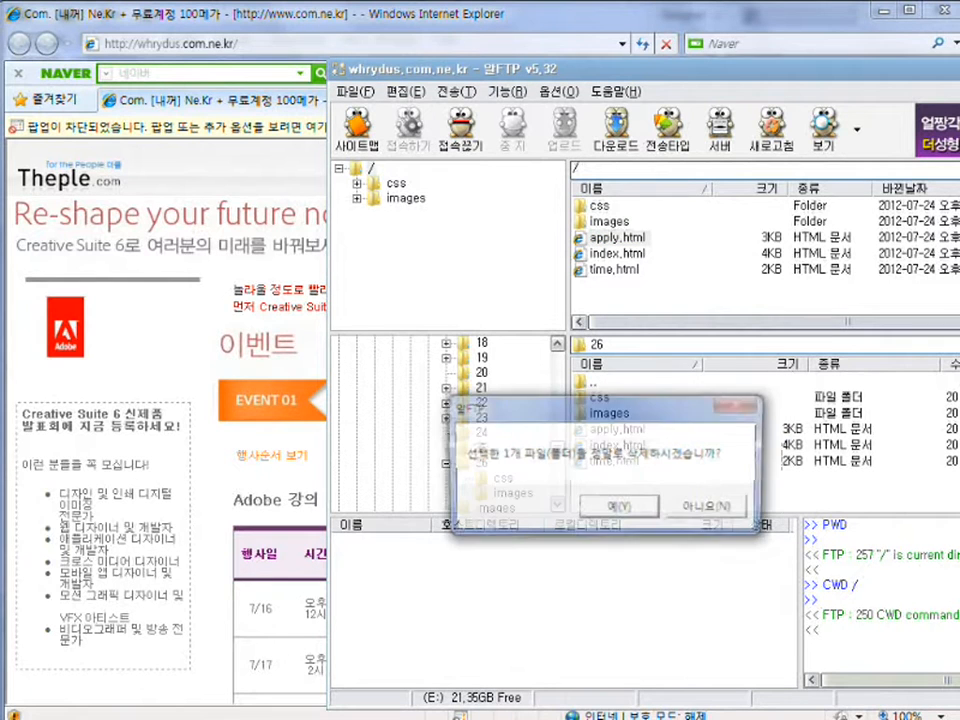
pyautogui.click(638, 512)
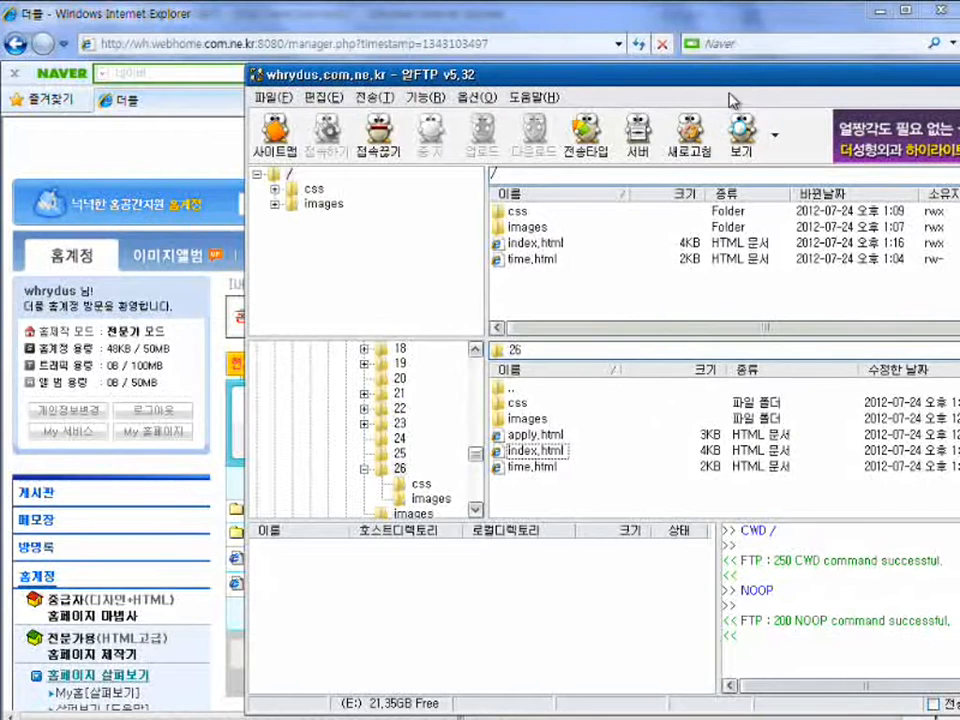
# Switch to the Theple homepage manager in Internet Explorer and check the server's file list.
pyautogui.moveTo(758, 83); pyautogui.dragTo(670, 80)
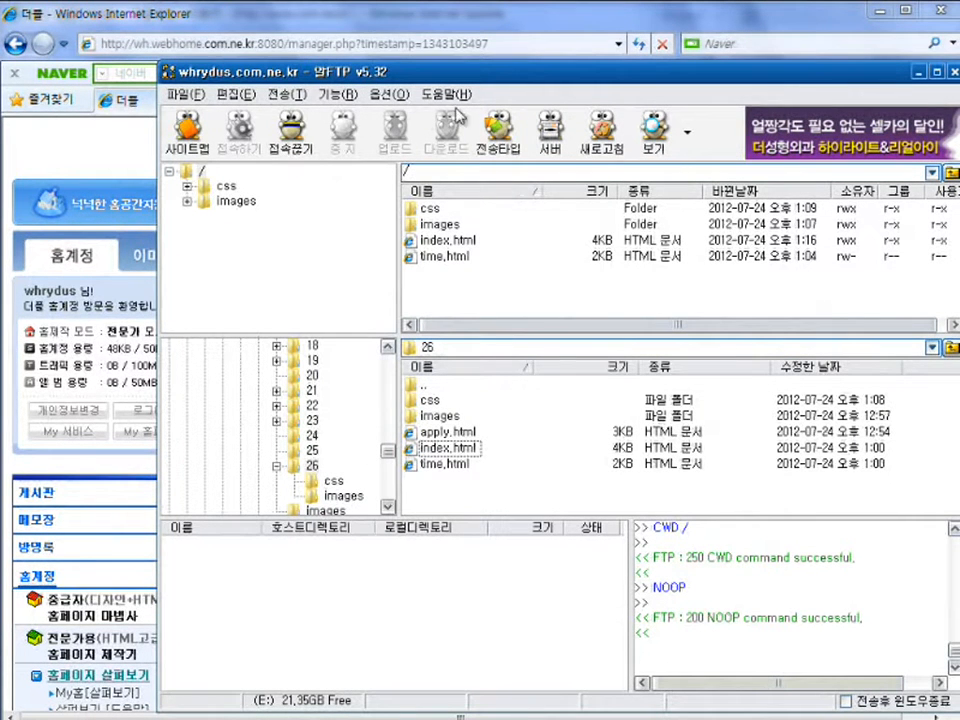
pyautogui.click(362, 14)
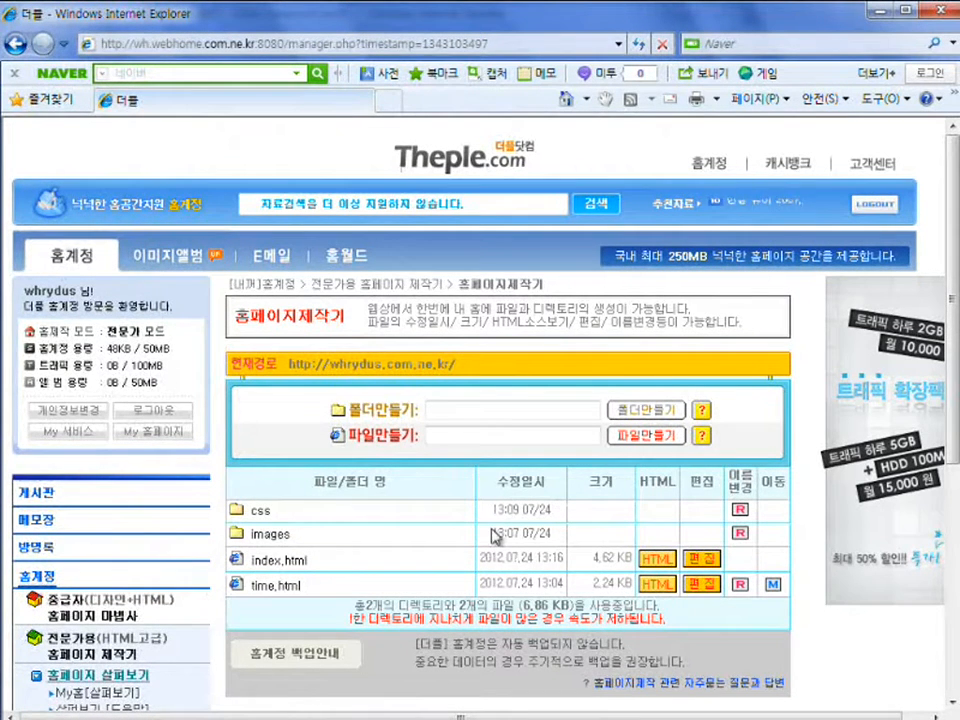
pyautogui.scroll(-1, 490, 528)
pyautogui.scroll(-1, 490, 528)
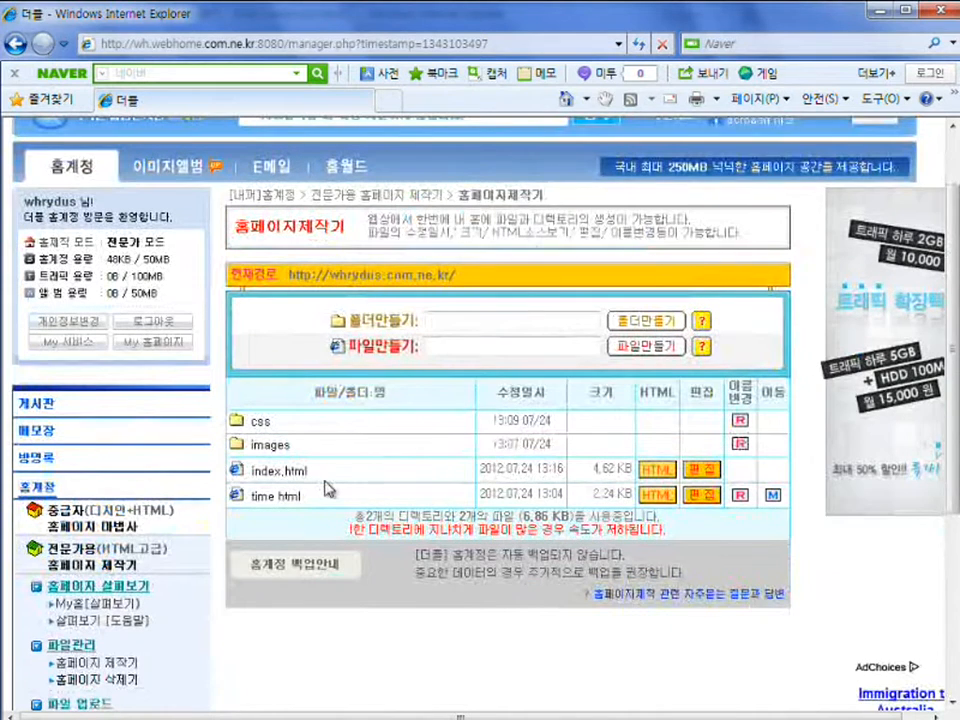